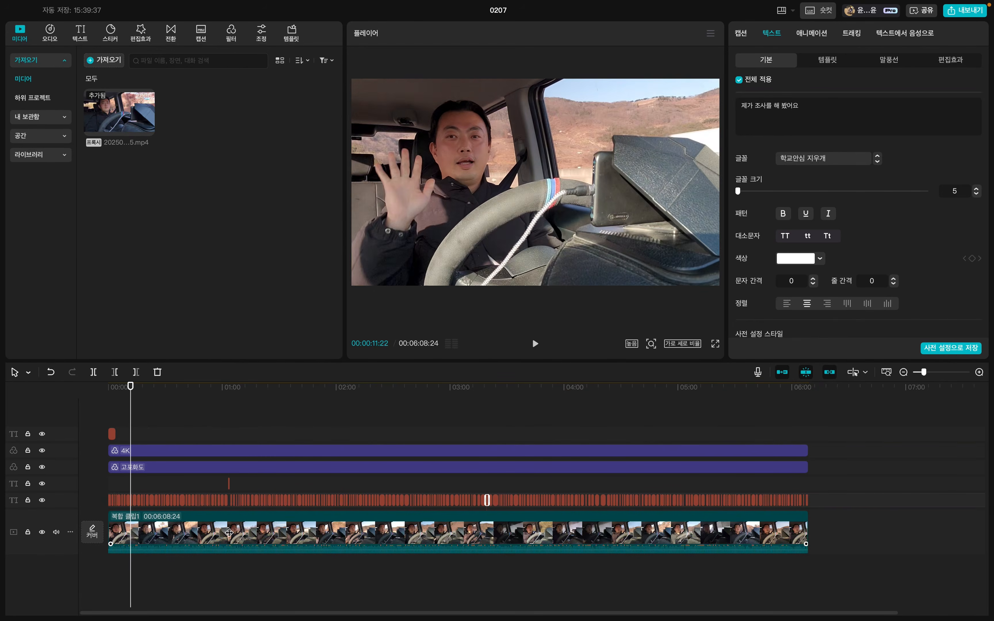
Open the compound clip 복합 클립1, inspect the cuts inside it, and return to the main timeline.
{"action": "double_click", "coordinate": [229, 533]}
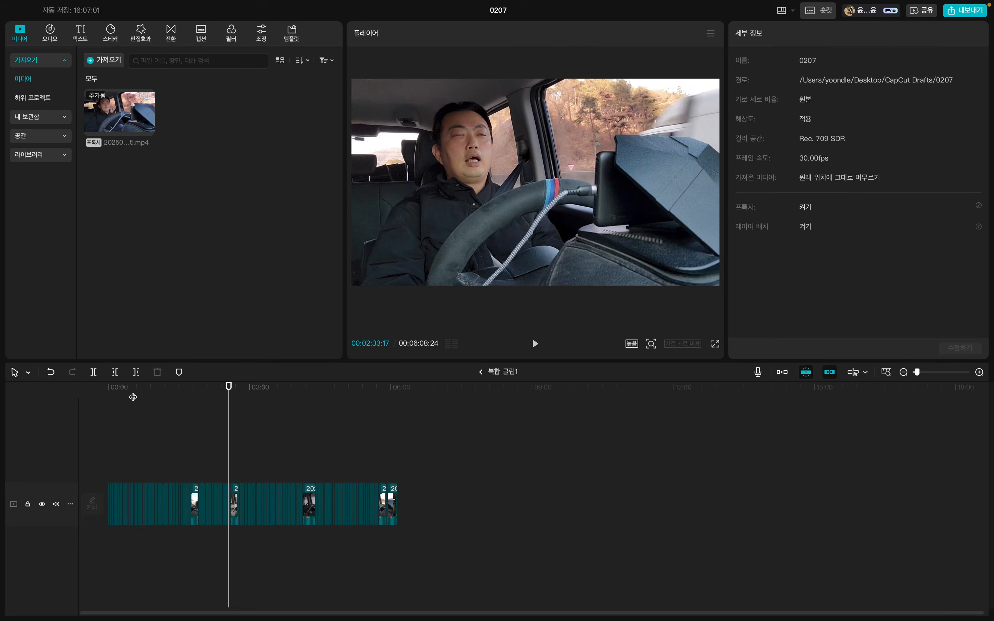
{"action": "left_click", "coordinate": [134, 393]}
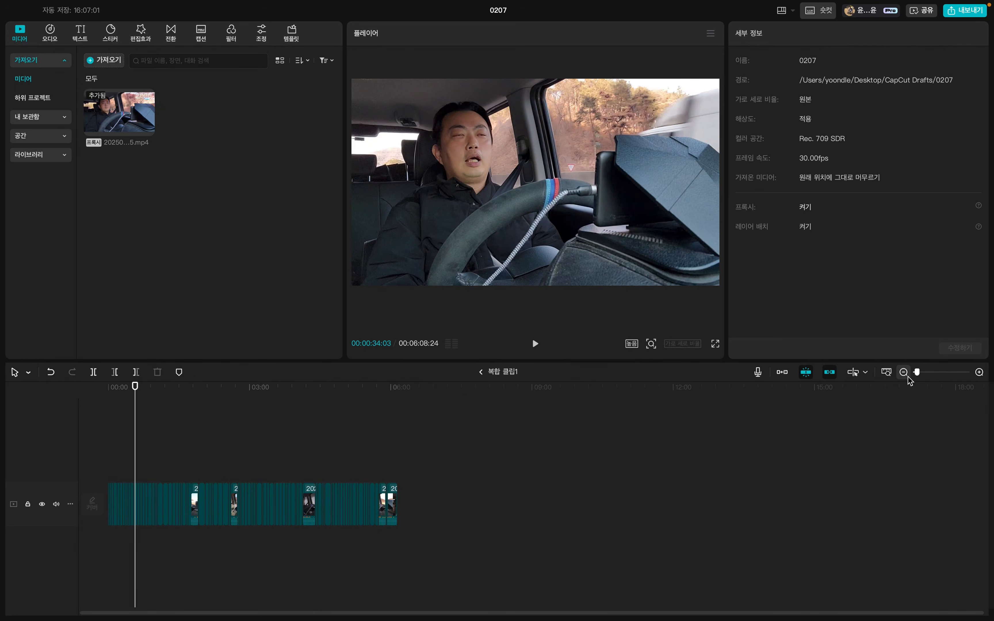
{"action": "left_click", "coordinate": [887, 373]}
{"action": "left_click_drag", "start_coordinate": [210, 399], "coordinate": [263, 399]}
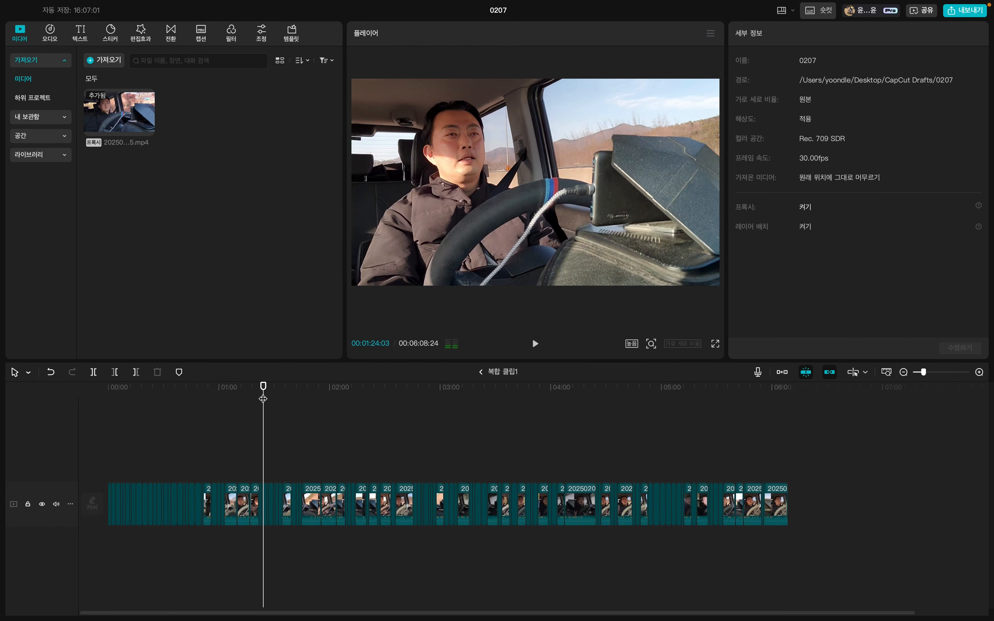
{"action": "left_click", "coordinate": [479, 372]}
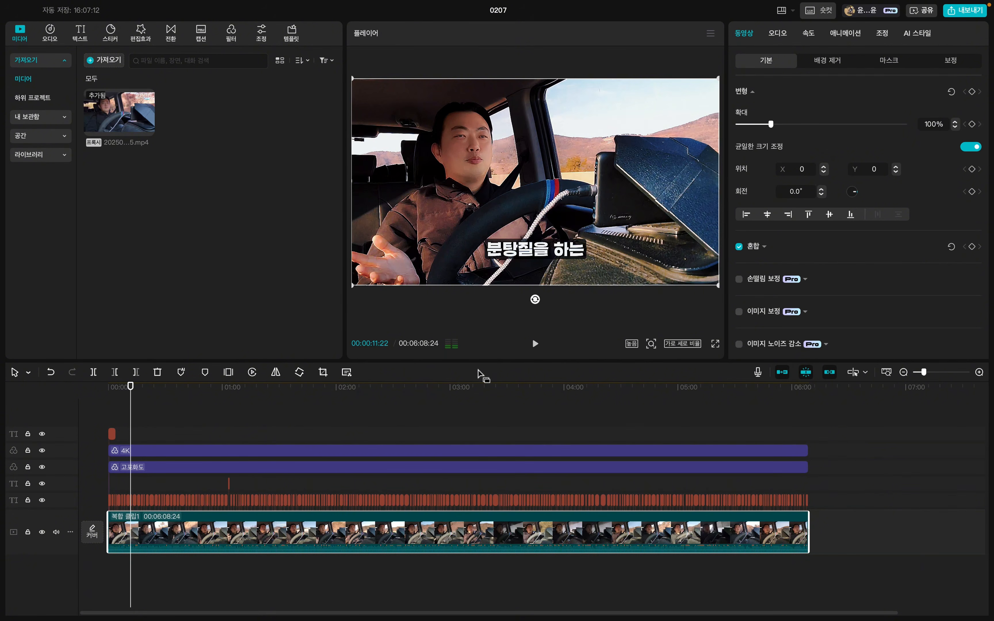
Switch to YouTube Studio in the Whale browser and review the audience analytics on subscriber watch time, age, gender and viewing hours.
{"action": "key", "text": "ctrl+Left"}
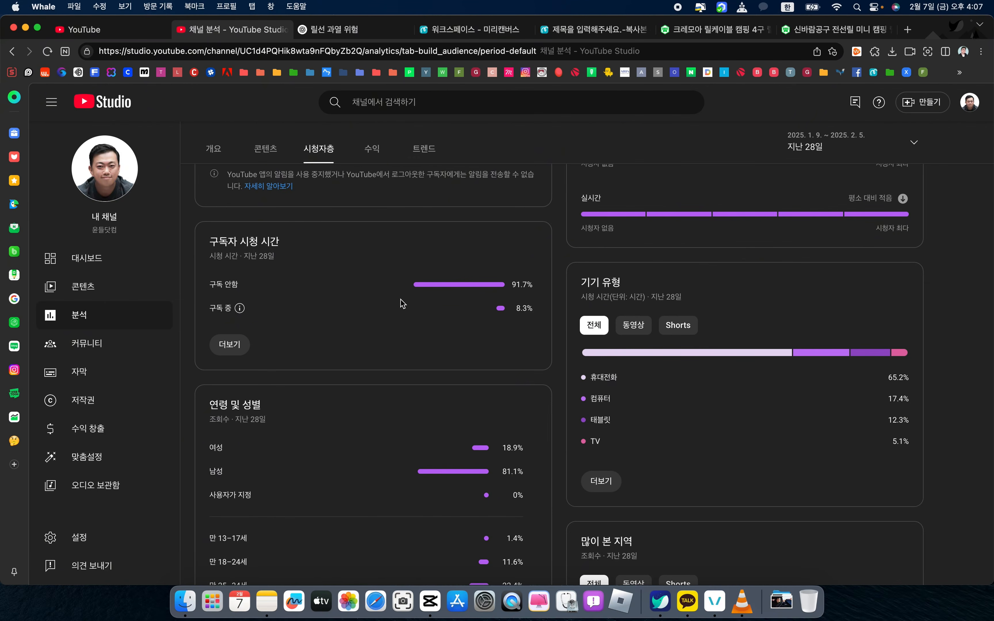
{"action": "scroll", "coordinate": [372, 395], "scroll_direction": "down", "scroll_amount": 1}
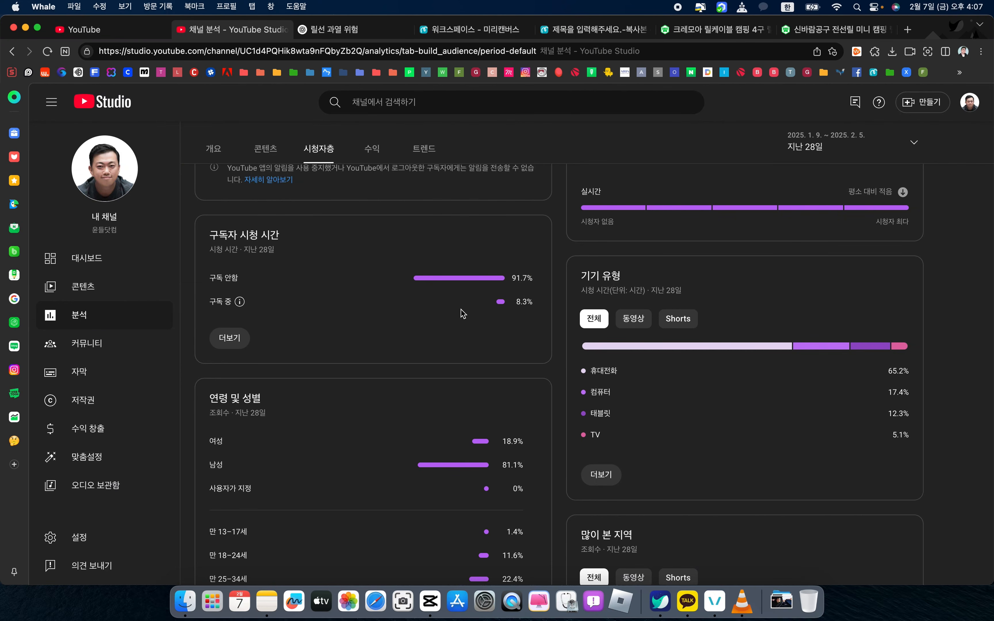
{"action": "scroll", "coordinate": [463, 314], "scroll_direction": "down", "scroll_amount": 6}
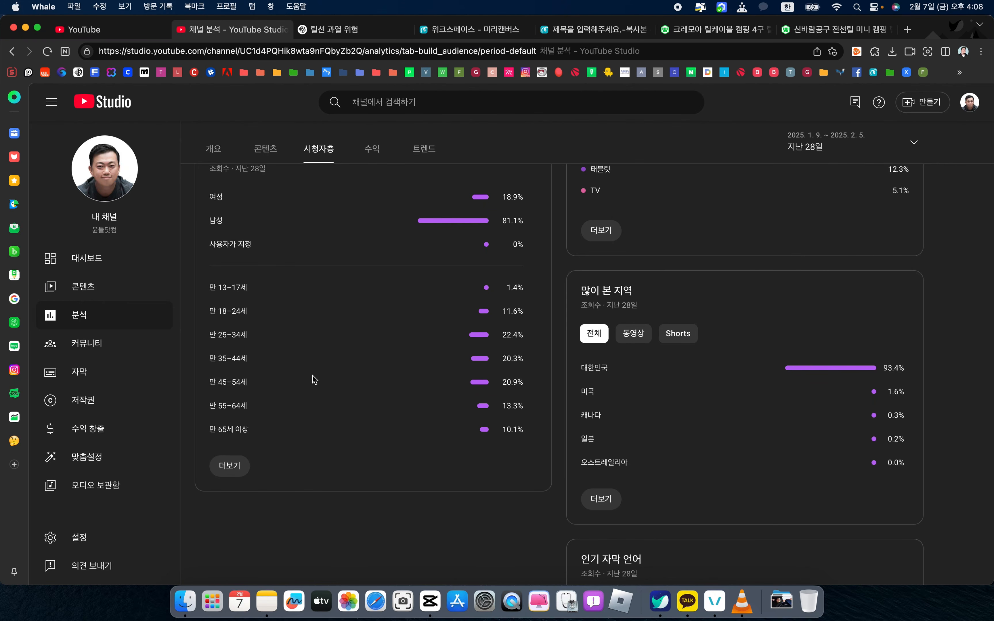
{"action": "scroll", "coordinate": [315, 379], "scroll_direction": "up", "scroll_amount": 5}
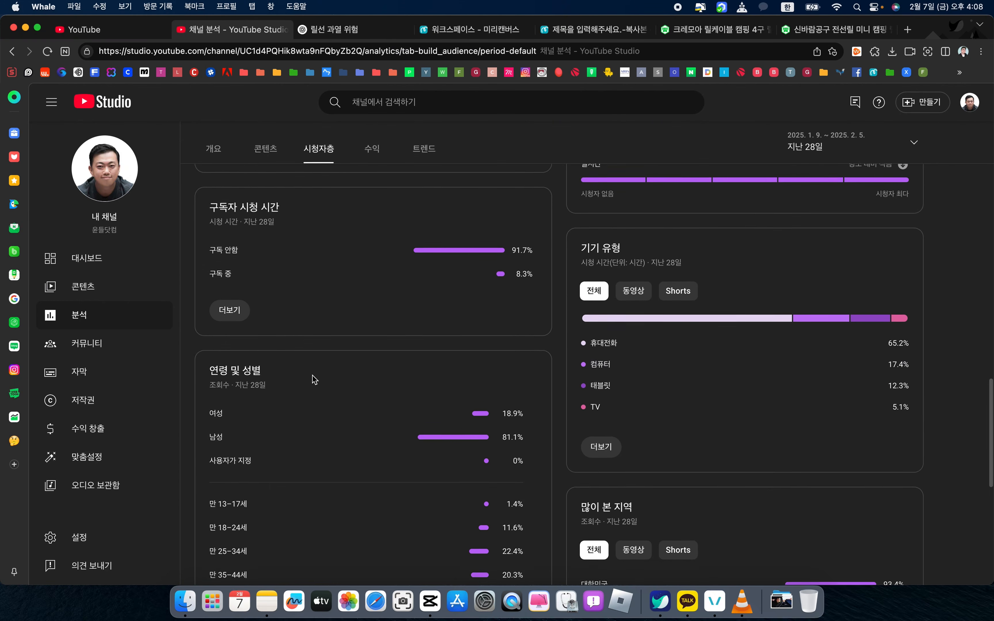
{"action": "scroll", "coordinate": [315, 380], "scroll_direction": "up", "scroll_amount": 8}
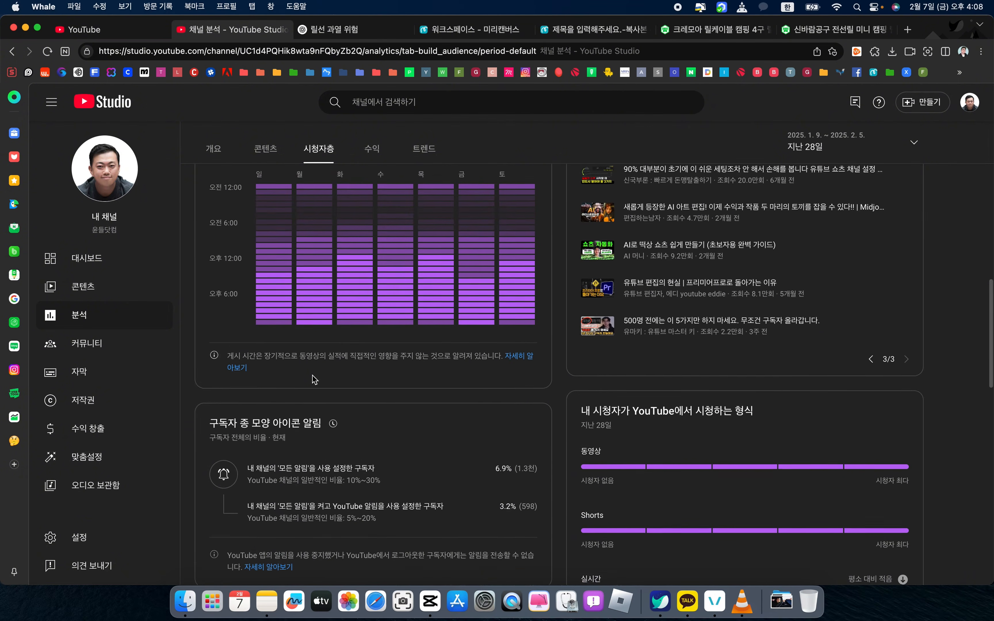
{"action": "scroll", "coordinate": [314, 380], "scroll_direction": "up", "scroll_amount": 5}
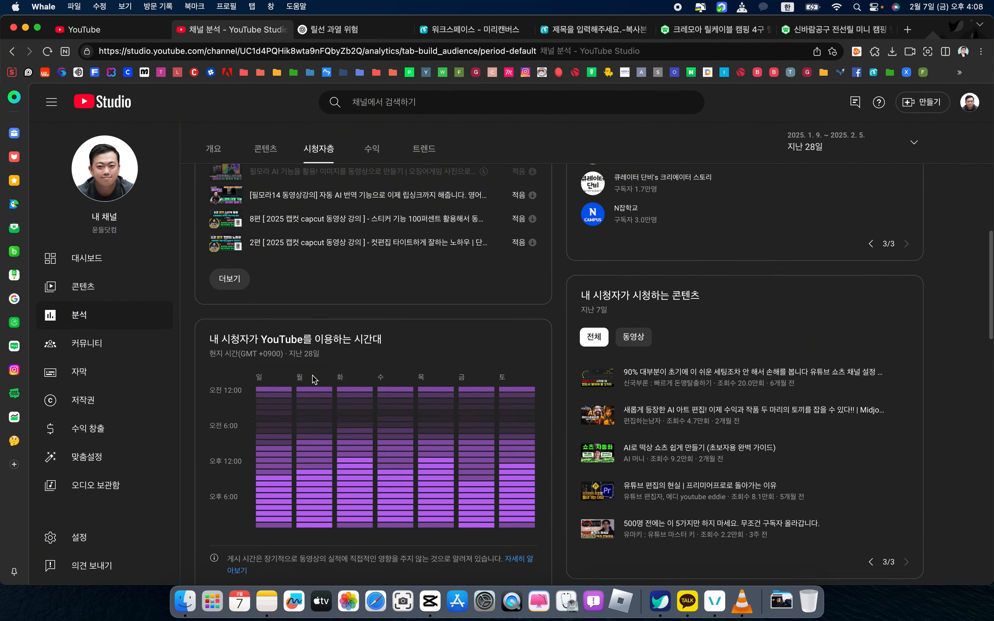
{"action": "scroll", "coordinate": [314, 380], "scroll_direction": "up", "scroll_amount": 5}
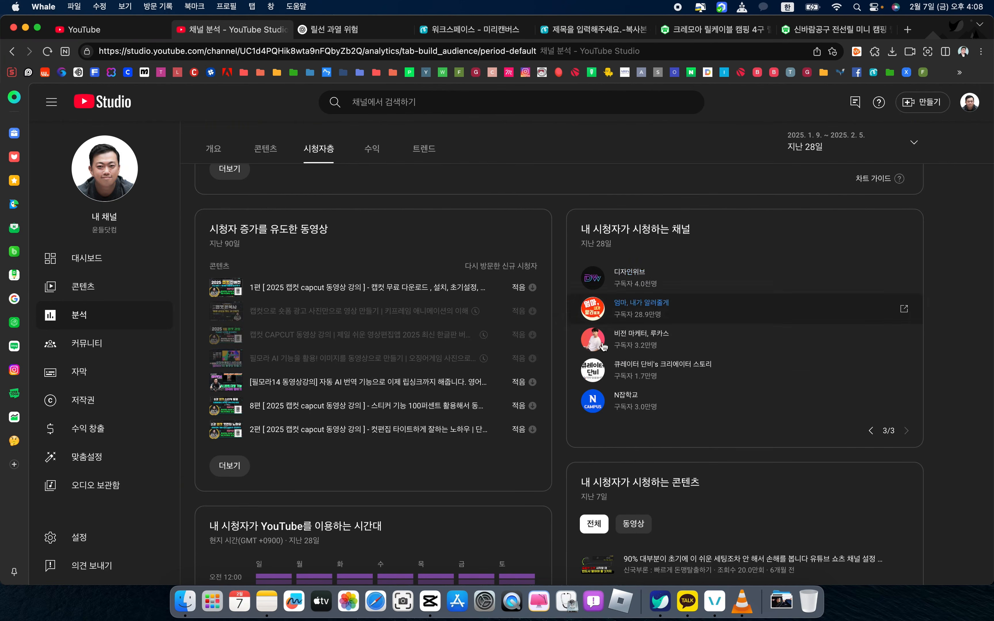
Page through the lists of channels and content that the channel's viewers watch.
{"action": "left_click", "coordinate": [870, 430]}
{"action": "left_click", "coordinate": [871, 431]}
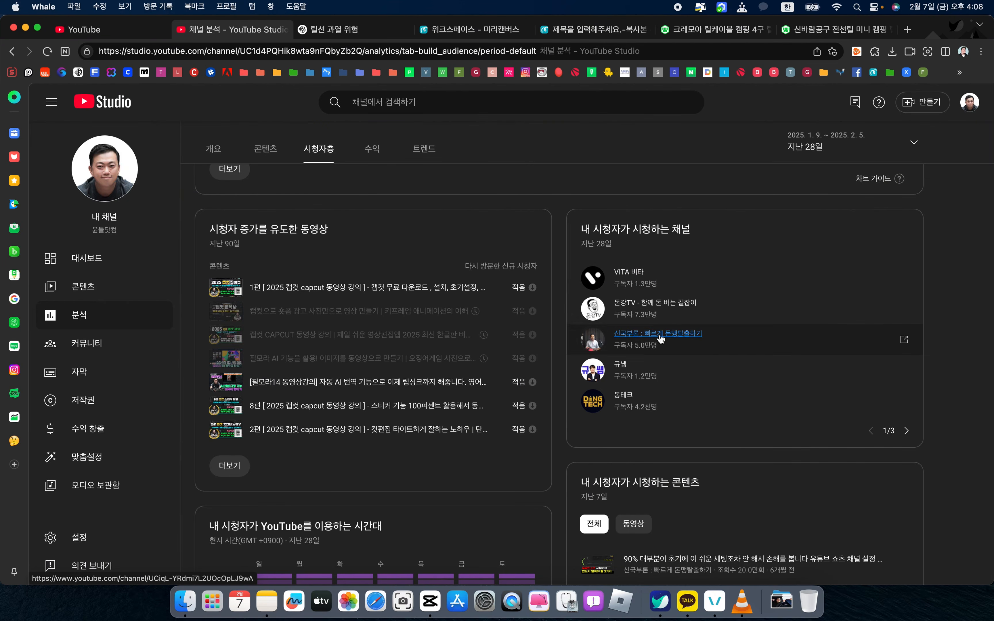
{"action": "left_click", "coordinate": [907, 431]}
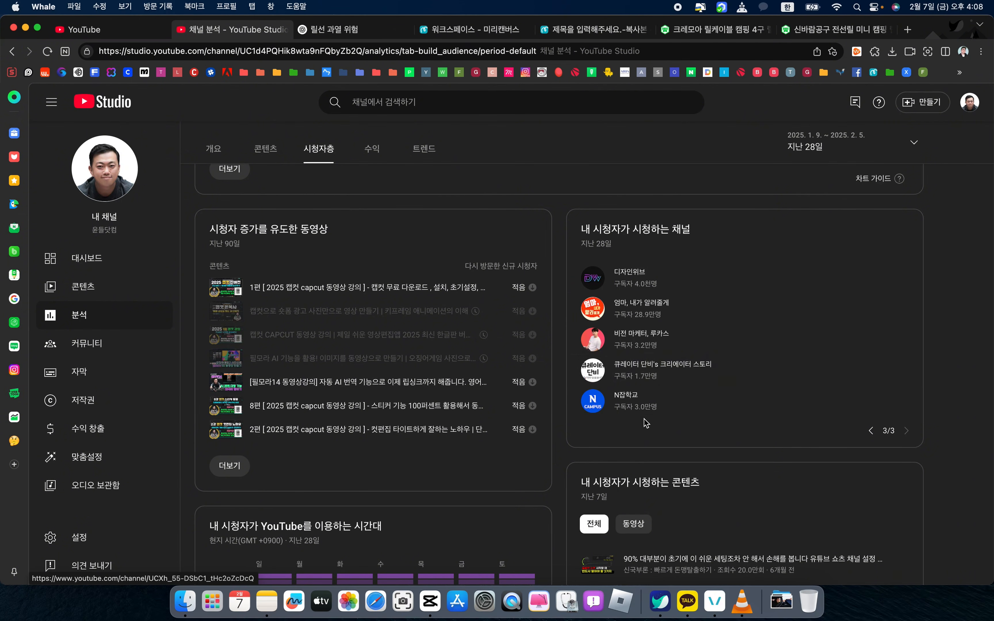
{"action": "scroll", "coordinate": [972, 371], "scroll_direction": "down", "scroll_amount": 7}
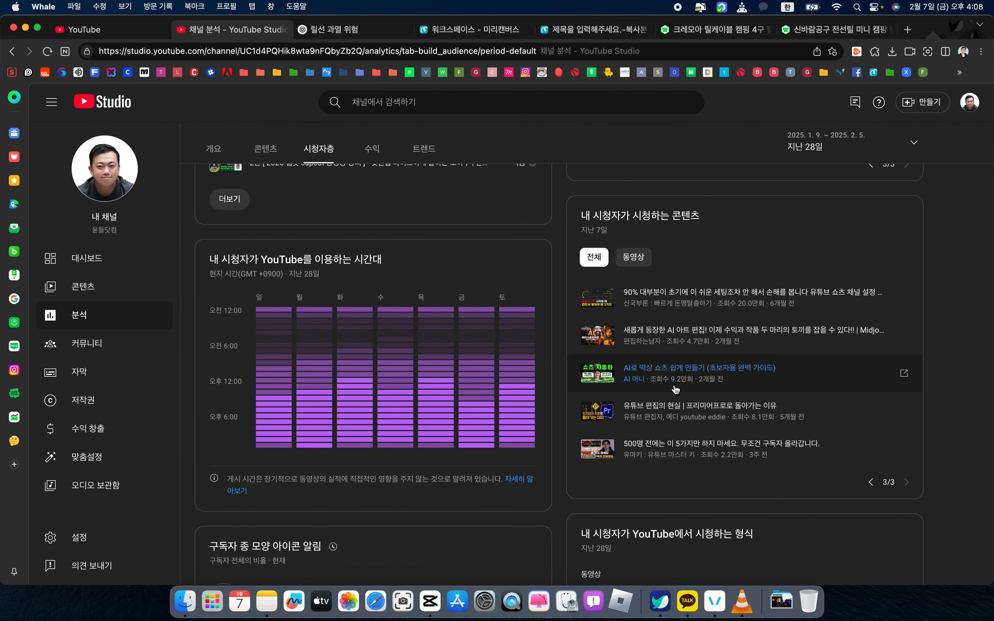
{"action": "left_click", "coordinate": [871, 483]}
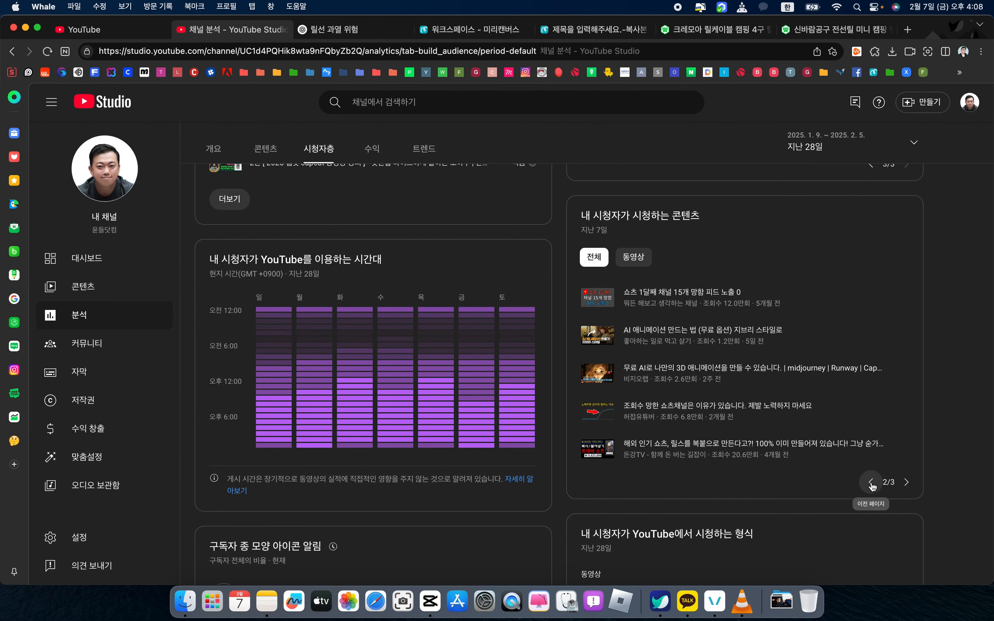
{"action": "left_click", "coordinate": [871, 485]}
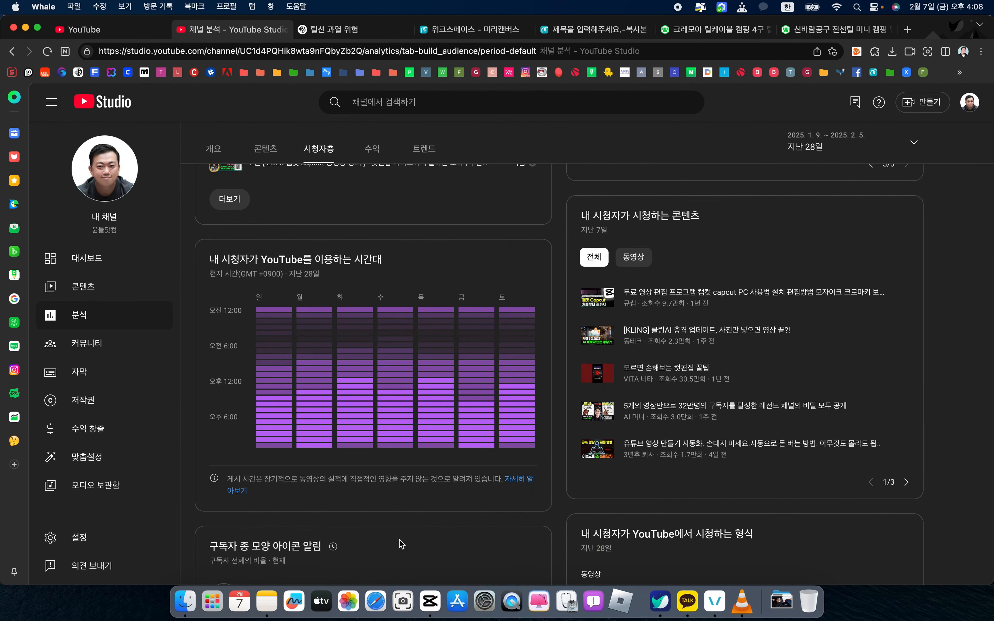
Switch back to CapCut, look at the automatic caption settings, and return to the imported media.
{"action": "left_click", "coordinate": [428, 603]}
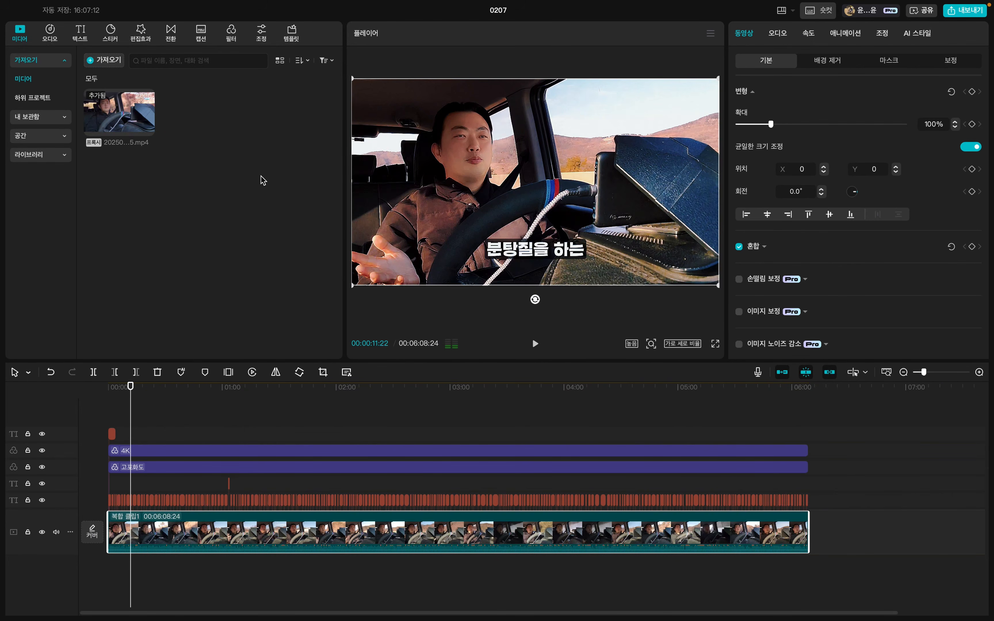
{"action": "left_click", "coordinate": [81, 32]}
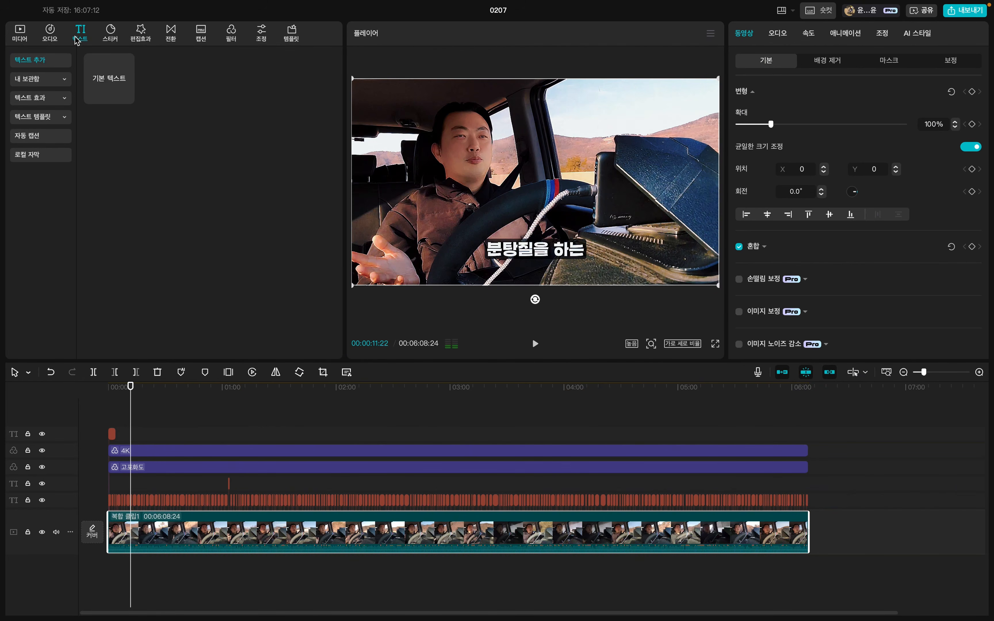
{"action": "left_click", "coordinate": [38, 140]}
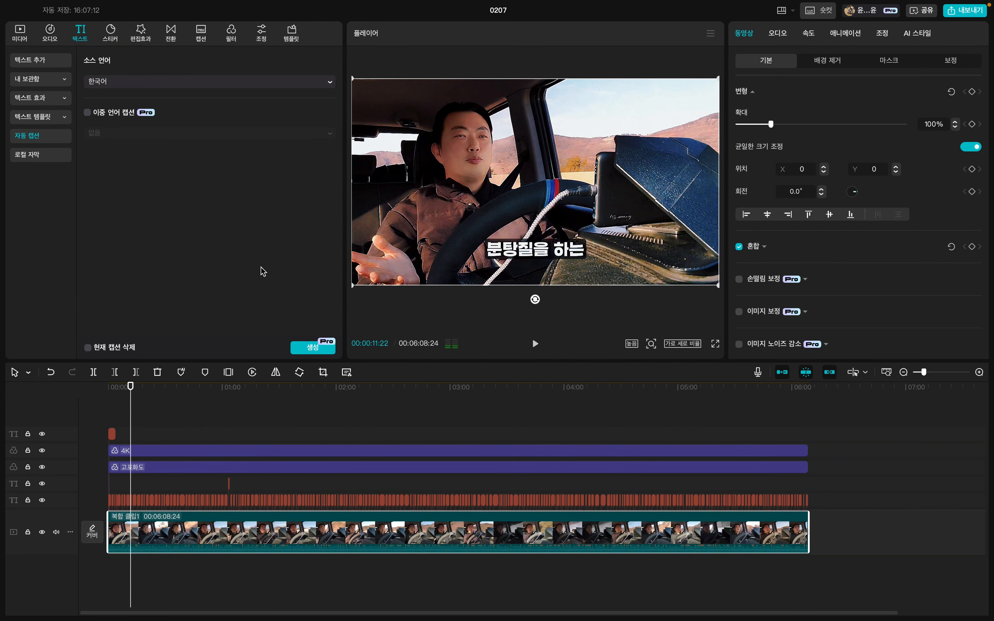
{"action": "left_click", "coordinate": [25, 34]}
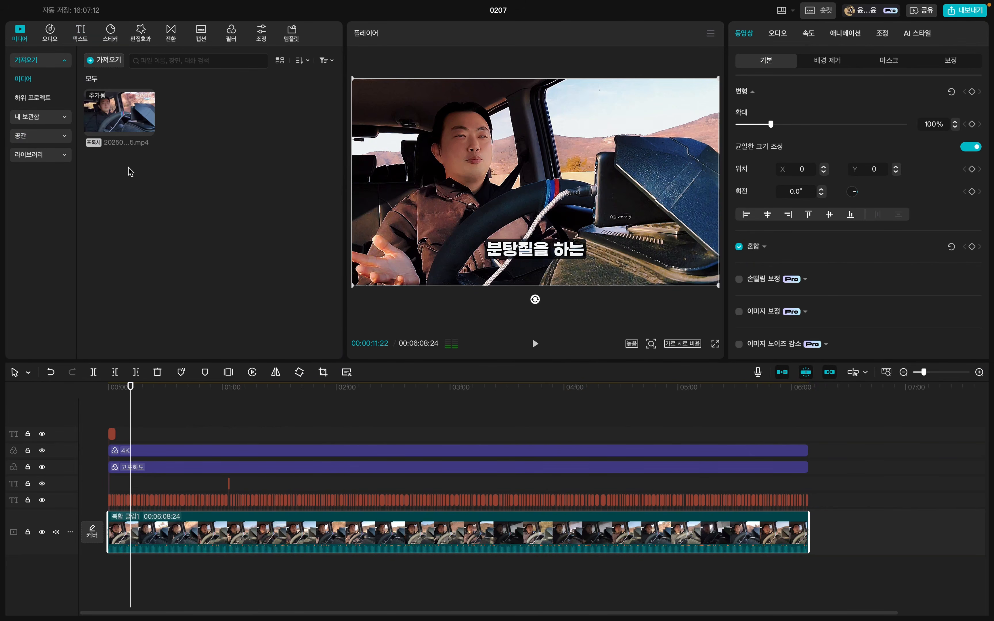
Preview the imported source video and play the edited timeline briefly from around the 19-second mark.
{"action": "left_click", "coordinate": [126, 123]}
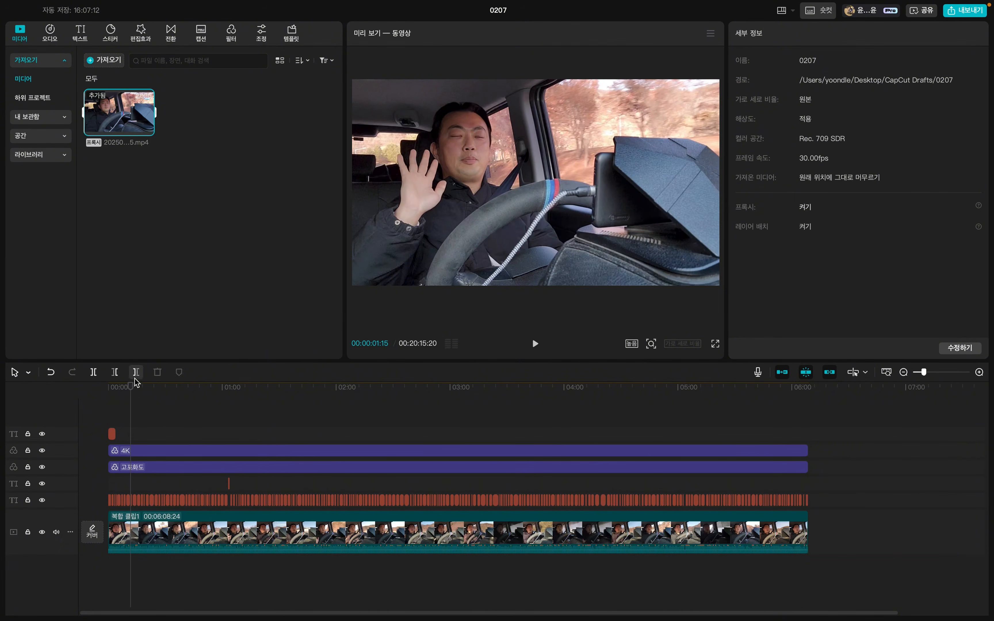
{"action": "left_click", "coordinate": [134, 388]}
{"action": "mouse_move", "coordinate": [134, 390]}
{"action": "left_mouse_down"}
{"action": "mouse_move", "coordinate": [118, 390]}
{"action": "mouse_move", "coordinate": [143, 396]}
{"action": "left_mouse_up"}
{"action": "key", "text": "space"}
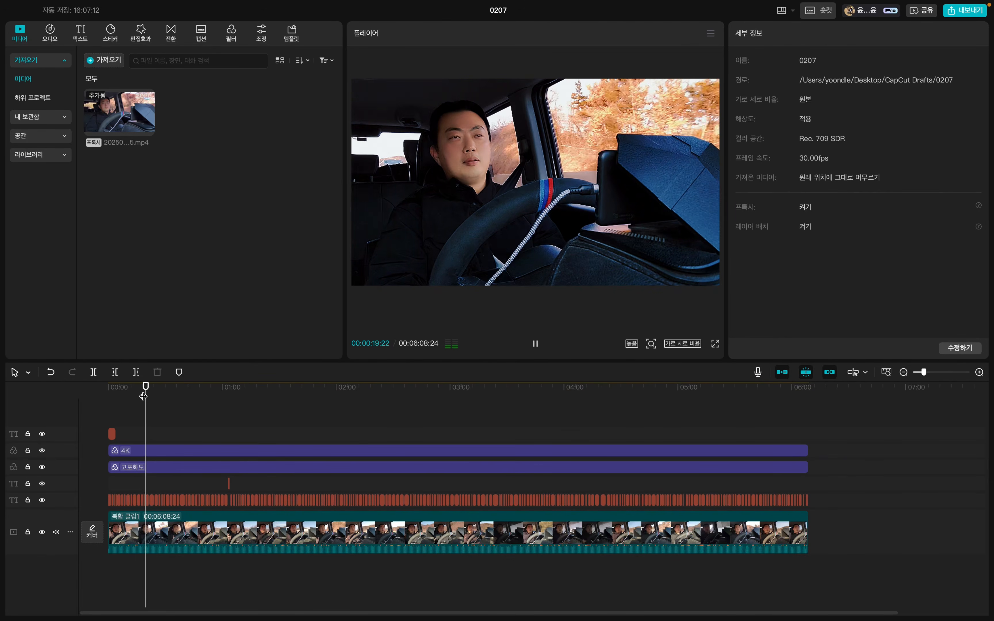
{"action": "key", "text": "space"}
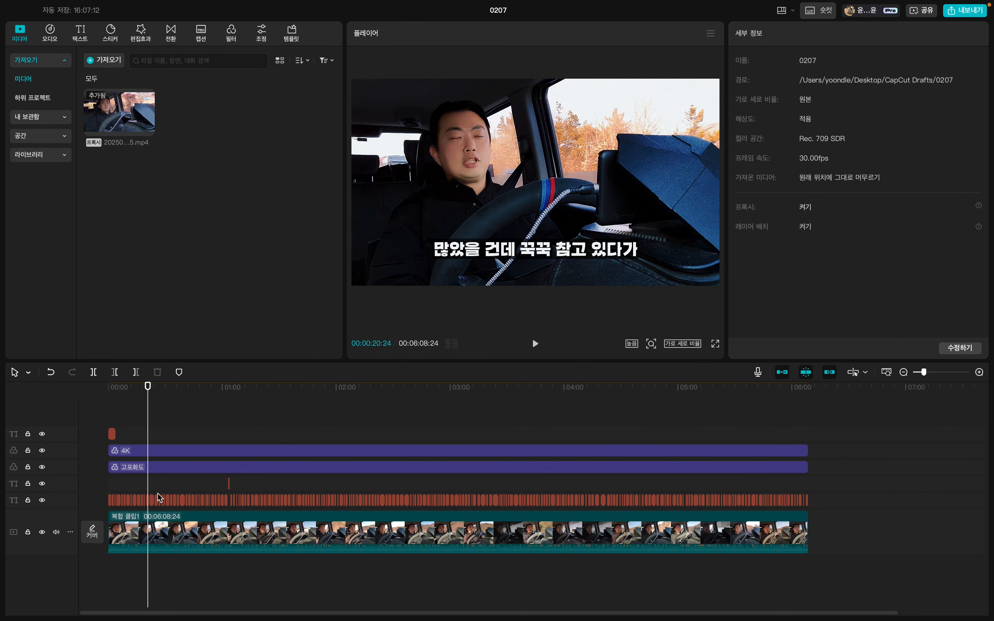
Delete all clips, captions and filters from the timeline.
{"action": "left_click", "coordinate": [164, 444]}
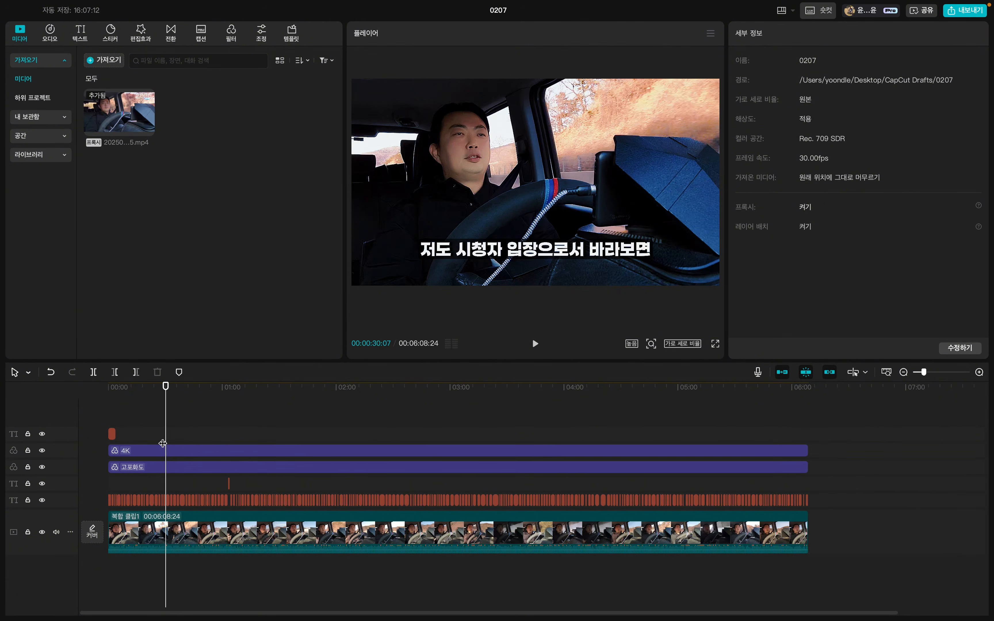
{"action": "key", "text": "super+a"}
{"action": "key", "text": "Delete"}
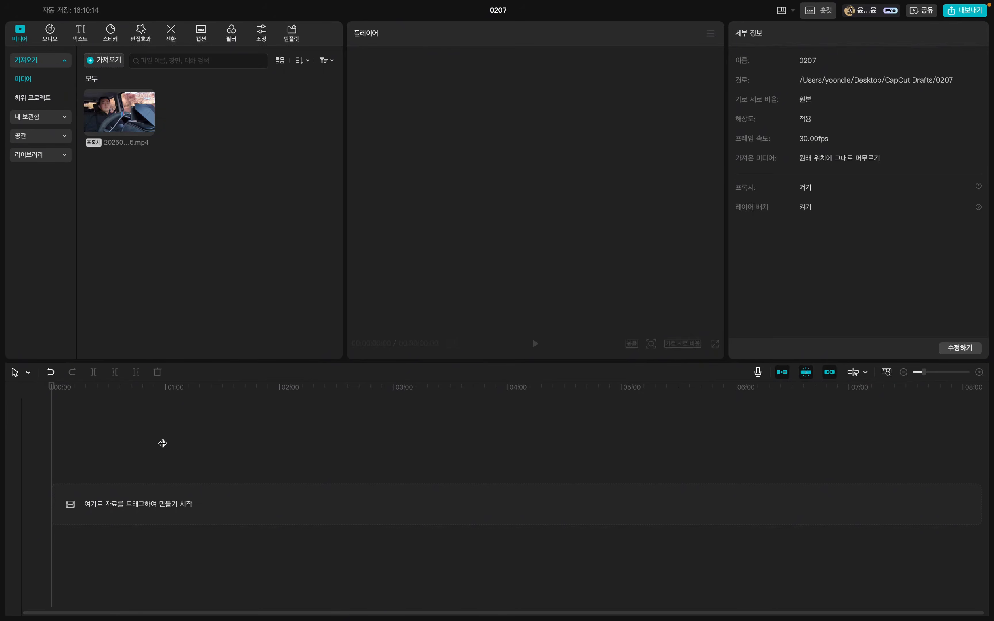
Preview the imported source video and add it to the start of the empty timeline.
{"action": "left_click", "coordinate": [123, 123]}
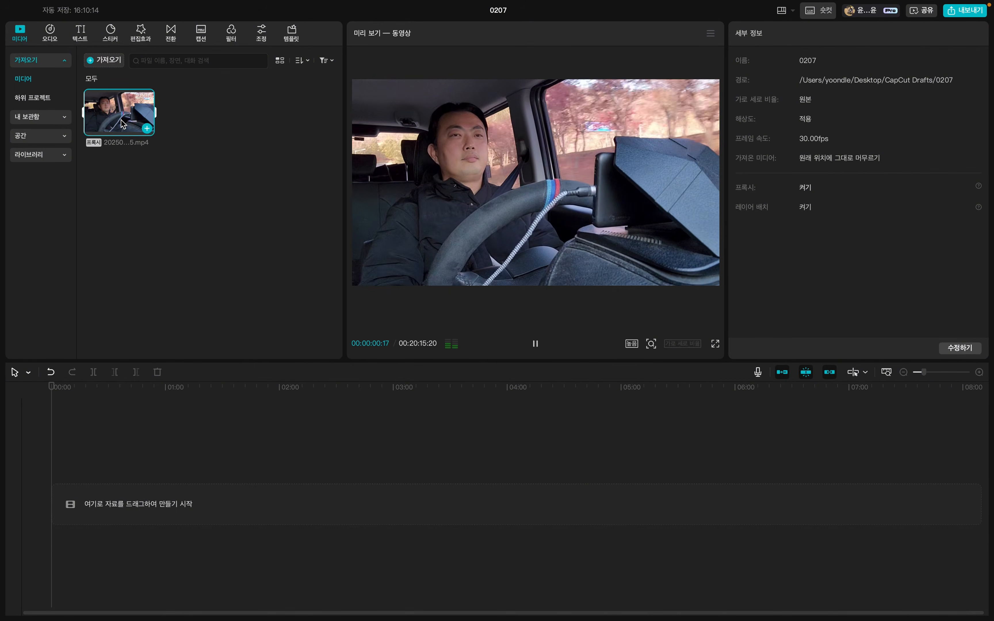
{"action": "key", "text": "space"}
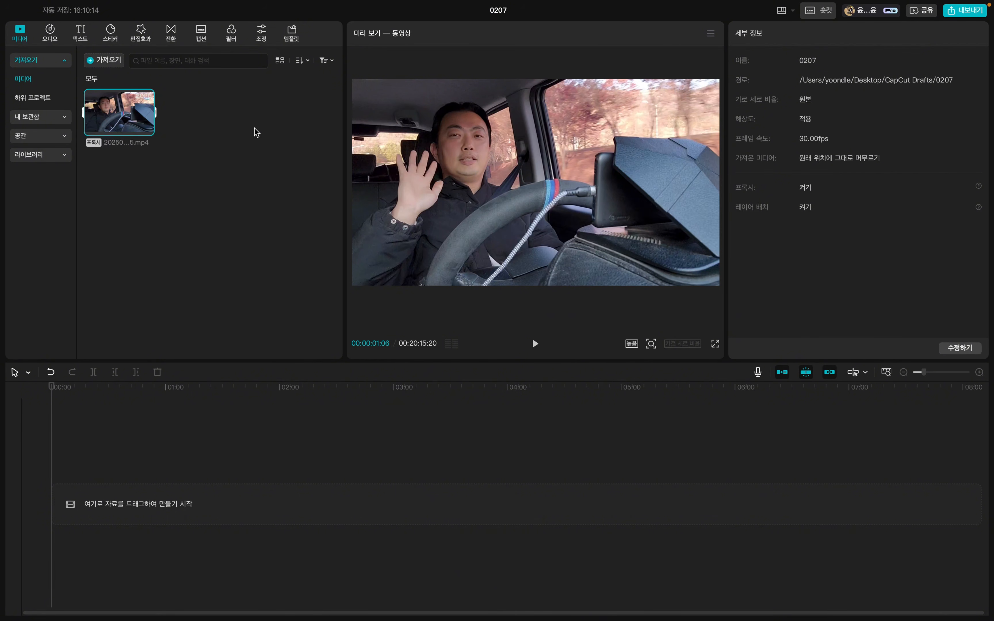
{"action": "mouse_move", "coordinate": [114, 116]}
{"action": "left_click_drag", "start_coordinate": [146, 133], "coordinate": [84, 482]}
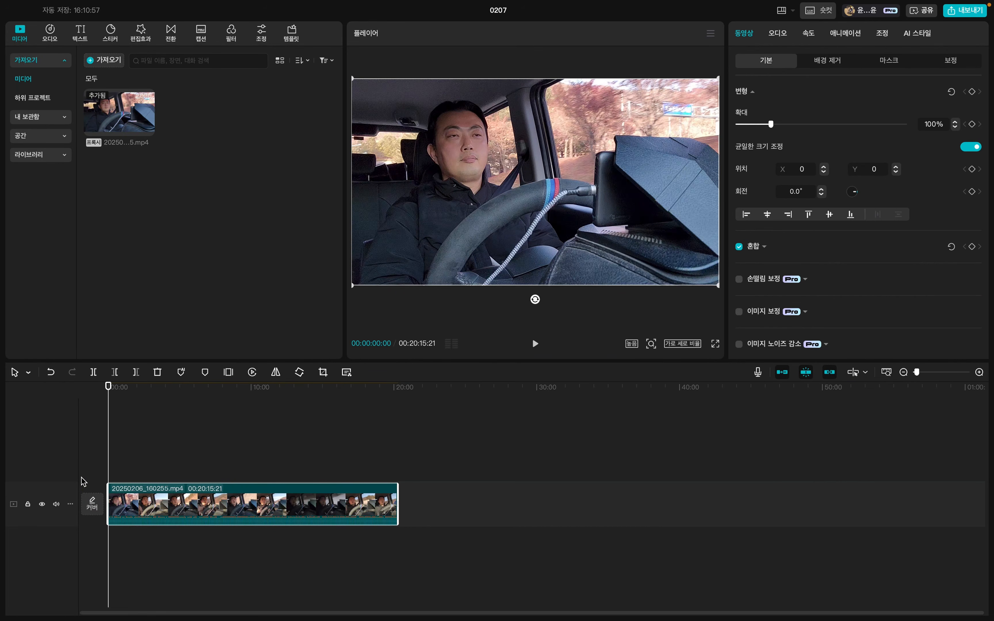
Scrub through the opening of the new clip at frame-level detail, back to 00:00:16:03.
{"action": "left_click", "coordinate": [116, 389]}
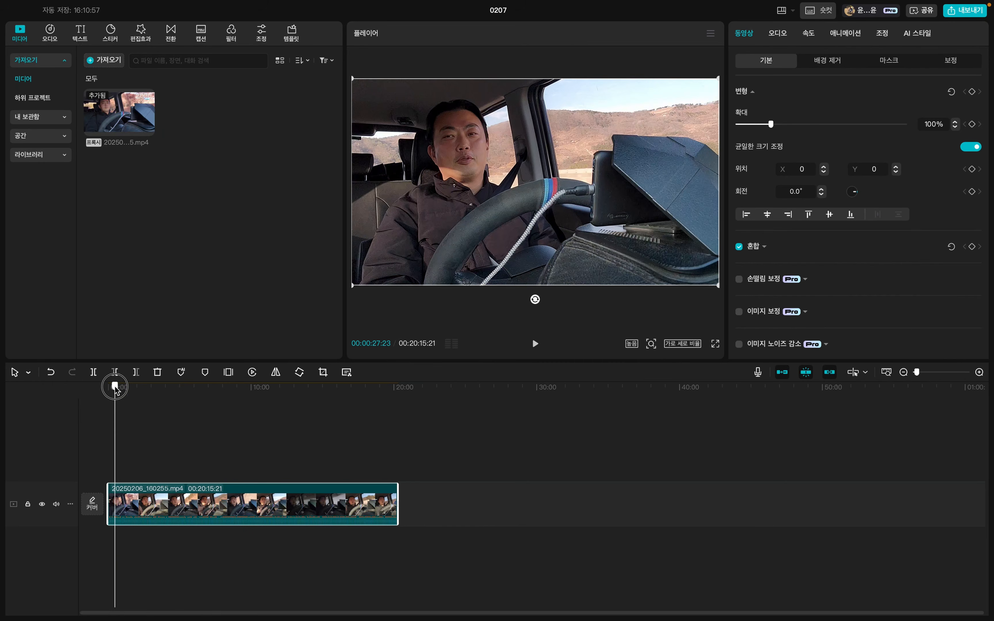
{"action": "left_click", "coordinate": [980, 372]}
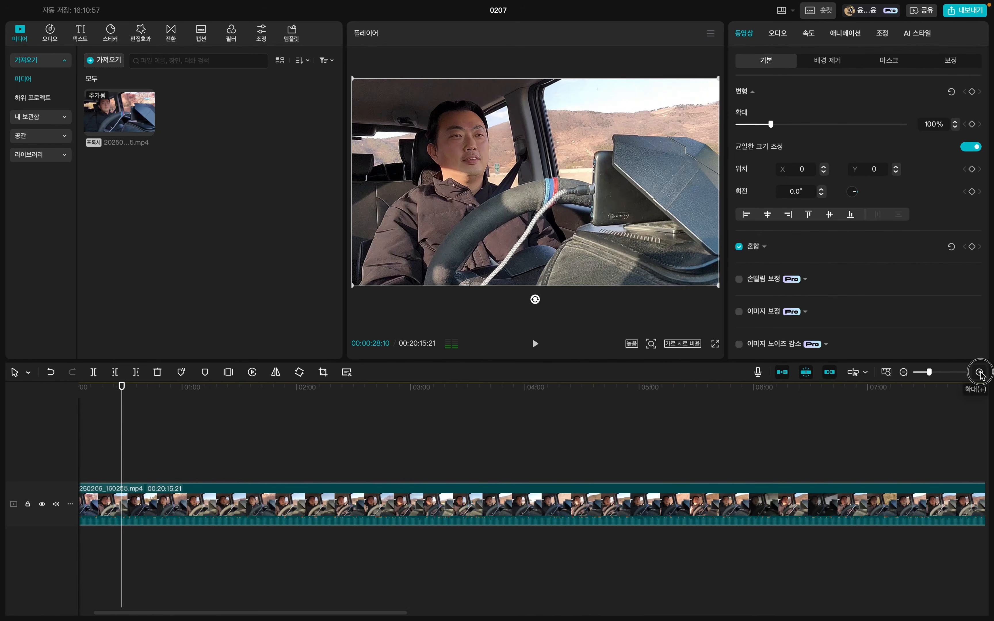
{"action": "left_click", "coordinate": [980, 372]}
{"action": "left_click", "coordinate": [980, 372]}
{"action": "left_click", "coordinate": [980, 372]}
{"action": "left_click", "coordinate": [979, 372]}
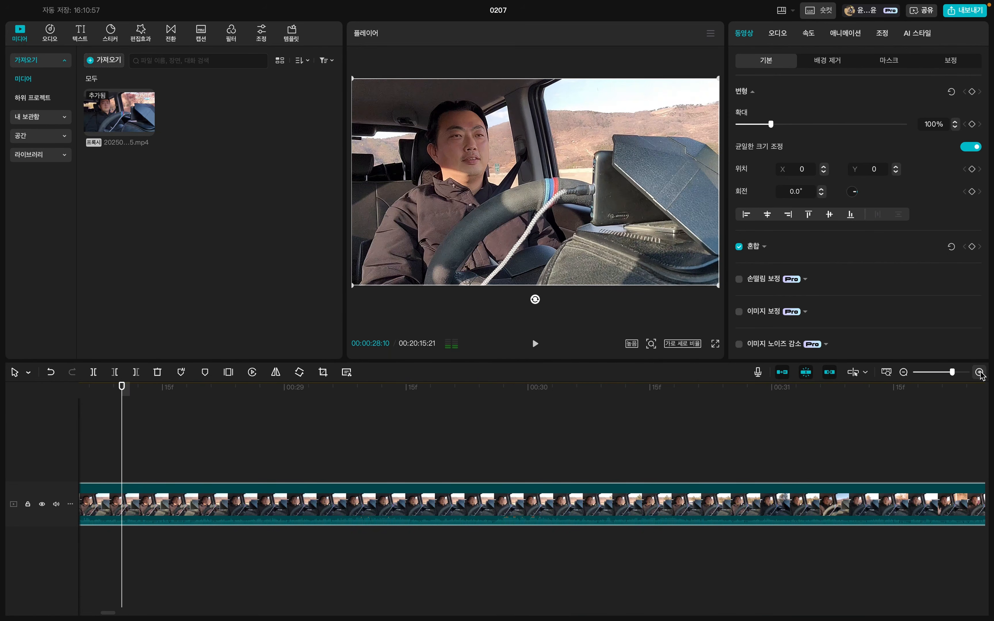
{"action": "left_click_drag", "start_coordinate": [182, 386], "coordinate": [0, 389]}
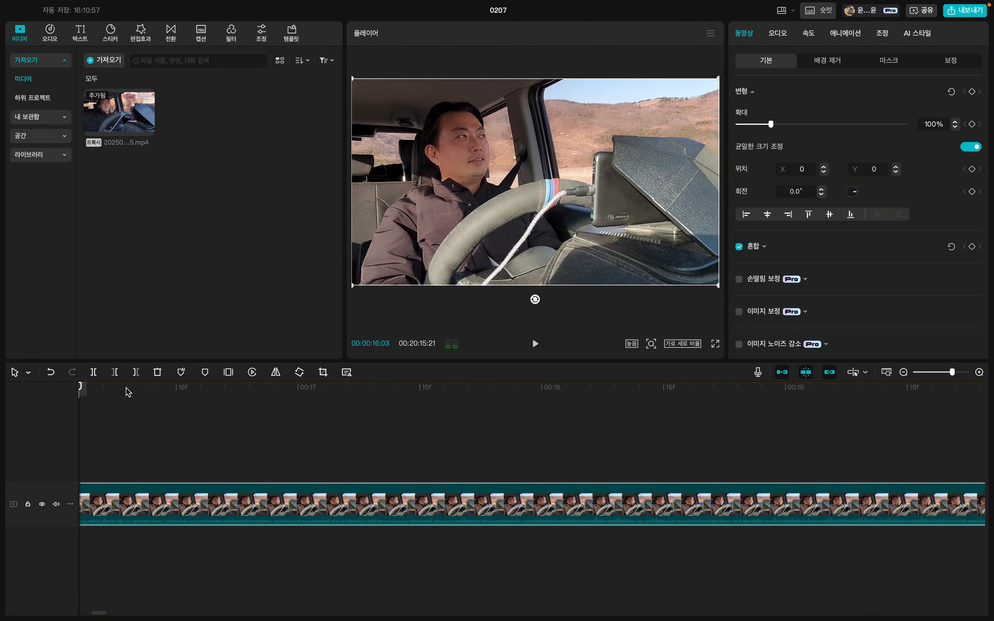
Set the timeline scale to ten-second intervals and enlarge the height of the video track.
{"action": "left_click", "coordinate": [904, 372]}
{"action": "left_click", "coordinate": [904, 372]}
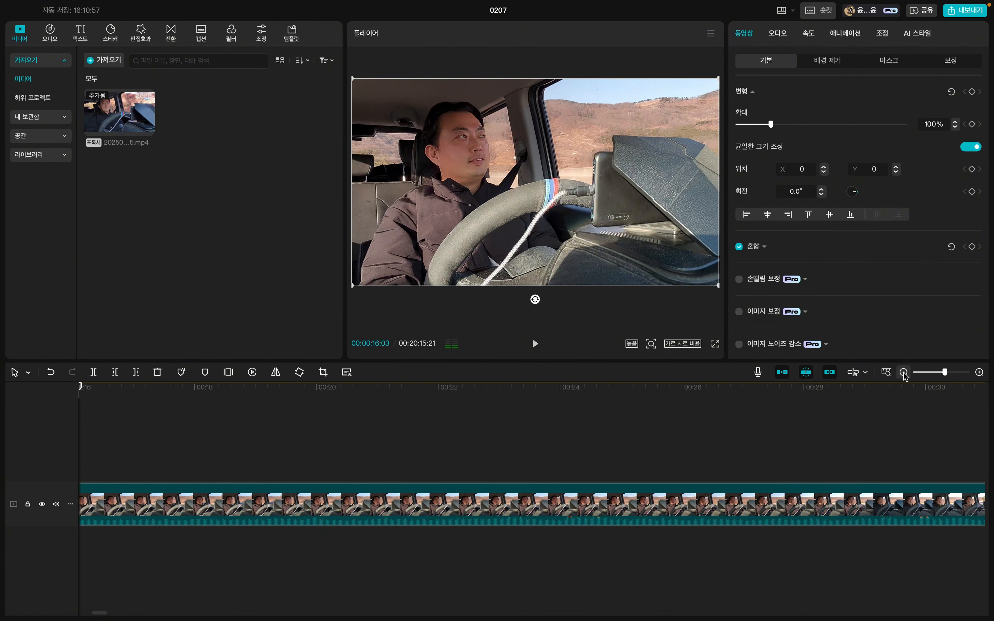
{"action": "left_click", "coordinate": [904, 372]}
{"action": "left_click", "coordinate": [904, 373]}
{"action": "left_click", "coordinate": [904, 372]}
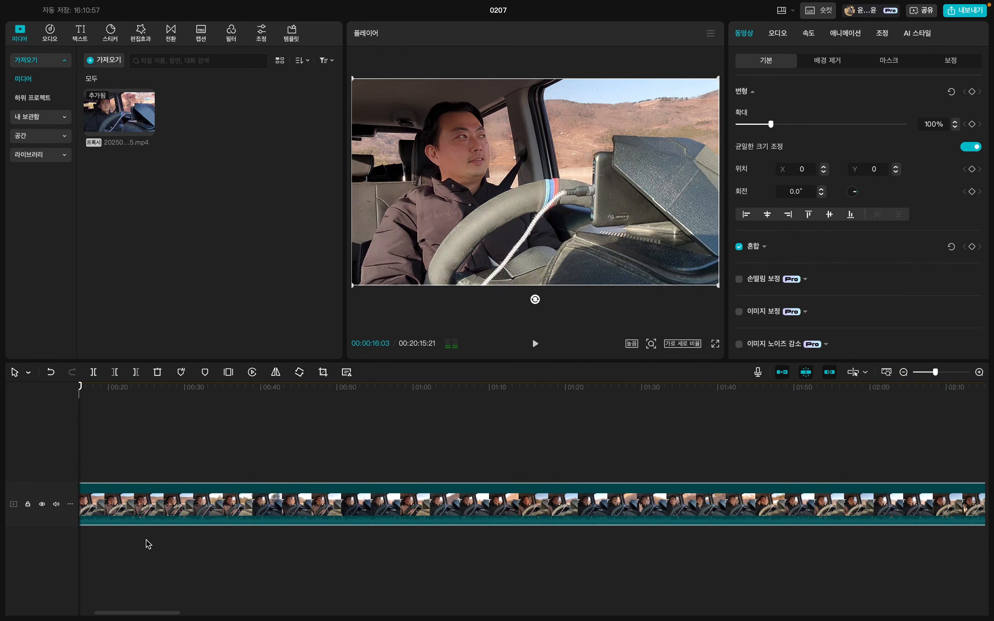
{"action": "left_click_drag", "start_coordinate": [54, 528], "coordinate": [54, 582]}
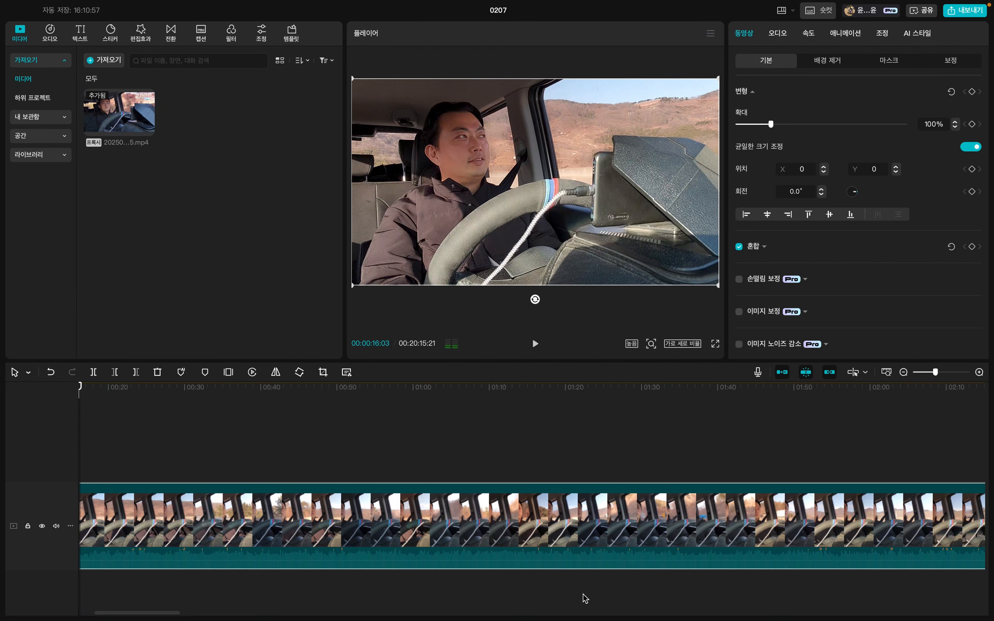
Fit the whole clip on the timeline, then play a few seconds from 00:00:16:03 to hear the original audio.
{"action": "left_click", "coordinate": [904, 373]}
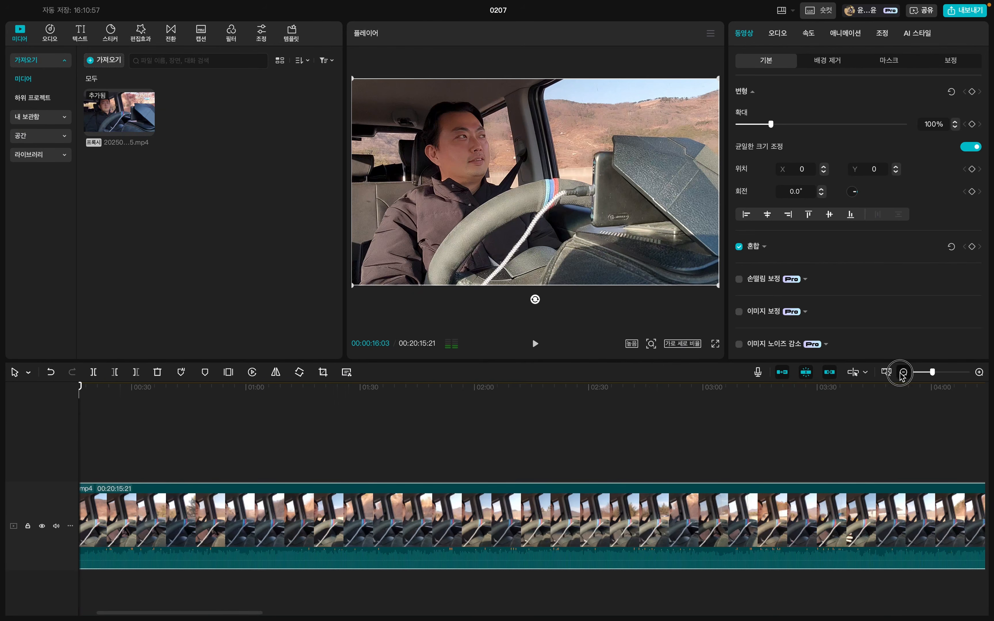
{"action": "left_click", "coordinate": [901, 373]}
{"action": "left_click", "coordinate": [901, 374]}
{"action": "left_click", "coordinate": [901, 373]}
{"action": "left_click", "coordinate": [901, 373]}
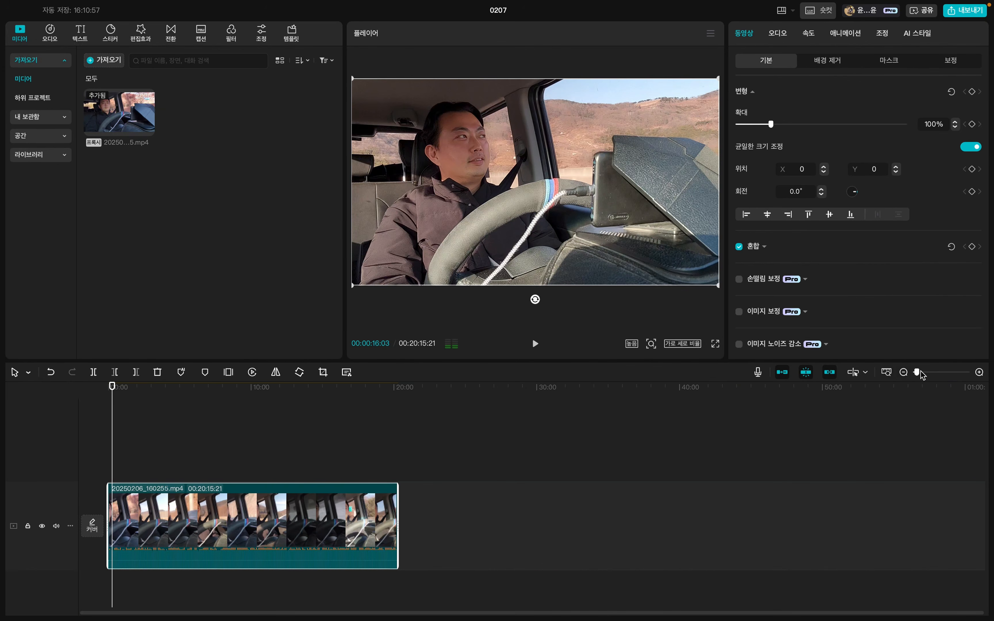
{"action": "left_click", "coordinate": [980, 372]}
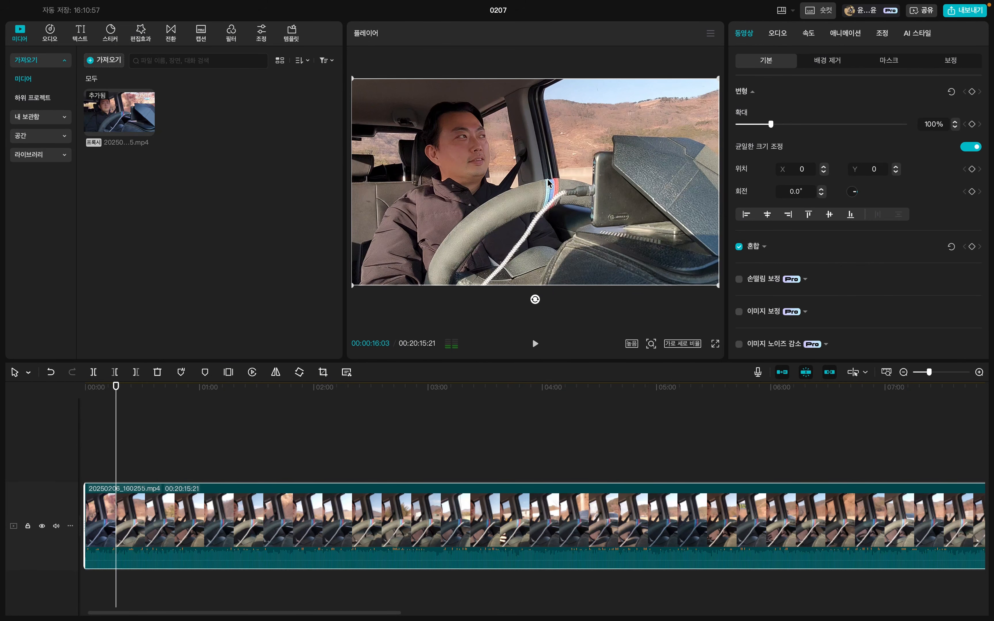
{"action": "left_click", "coordinate": [533, 345]}
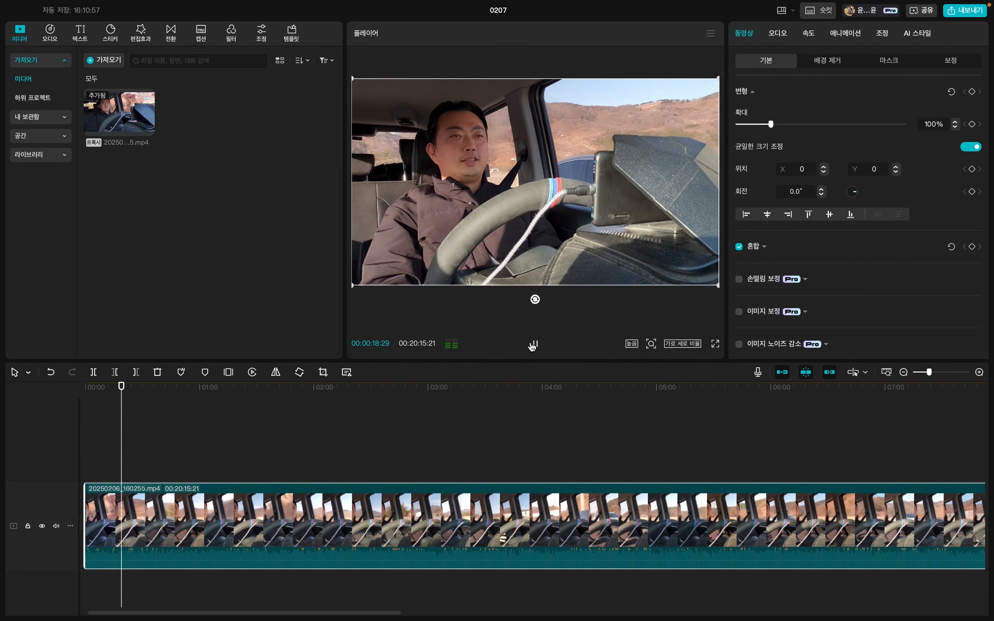
{"action": "left_click", "coordinate": [533, 344]}
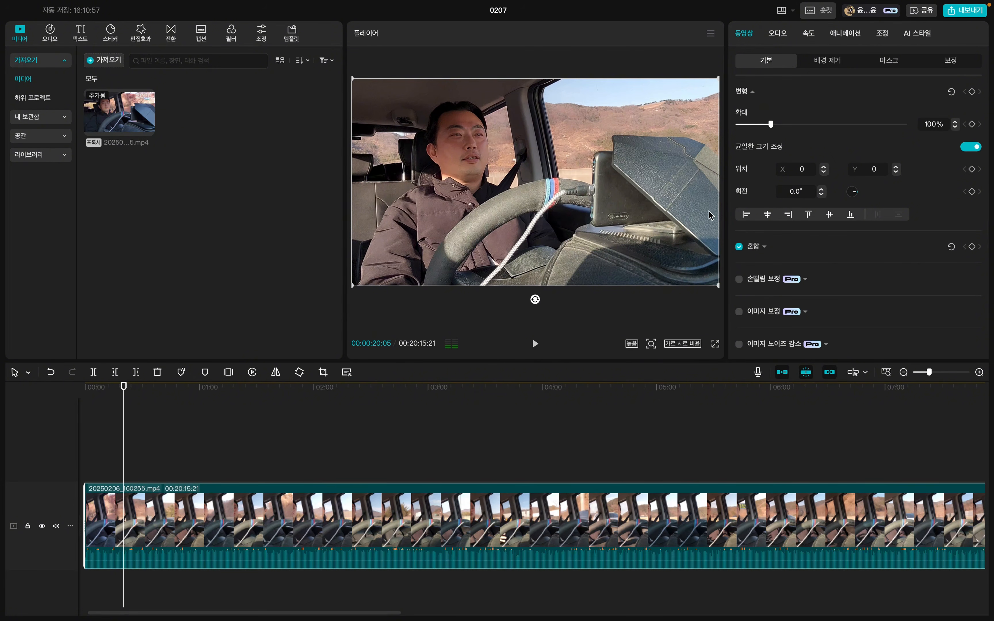
Turn on loudness normalization for the whole source clip and play about a second of it from 00:00:20:05.
{"action": "left_click", "coordinate": [777, 36]}
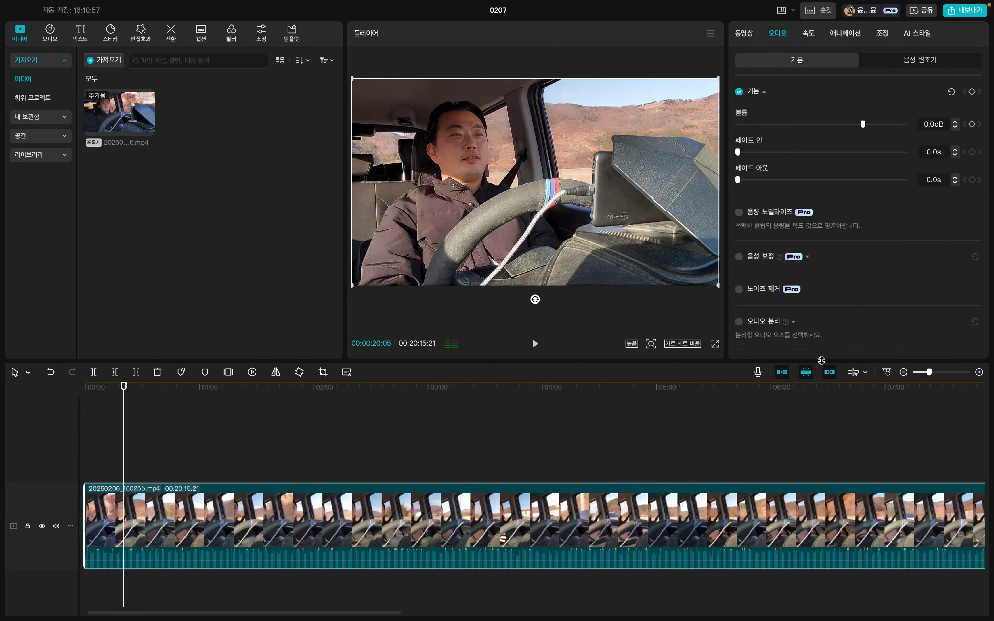
{"action": "left_click", "coordinate": [904, 373]}
{"action": "left_click", "coordinate": [904, 373]}
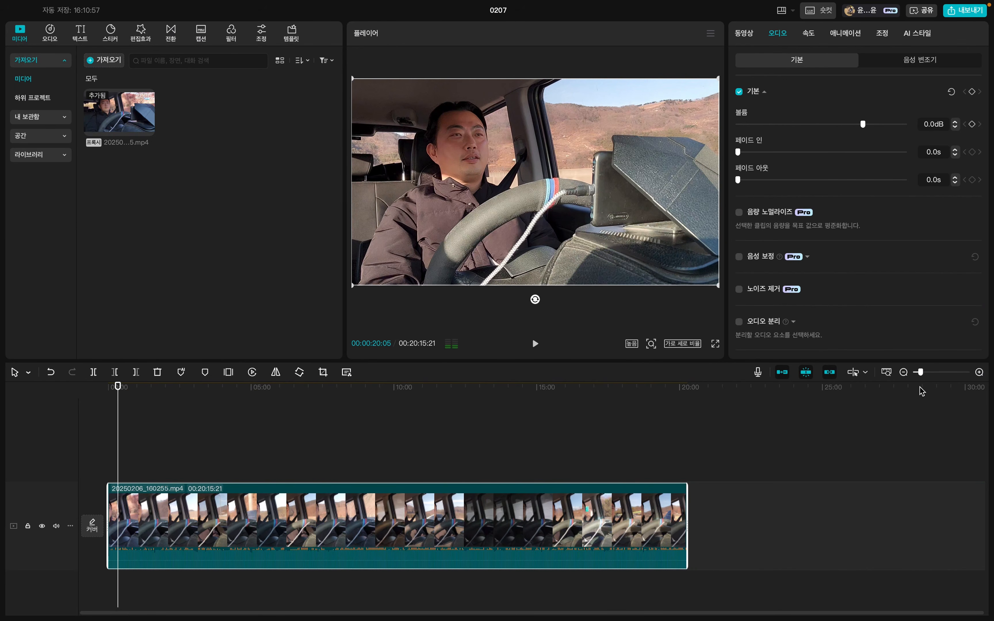
{"action": "left_click", "coordinate": [904, 373]}
{"action": "left_click", "coordinate": [412, 553]}
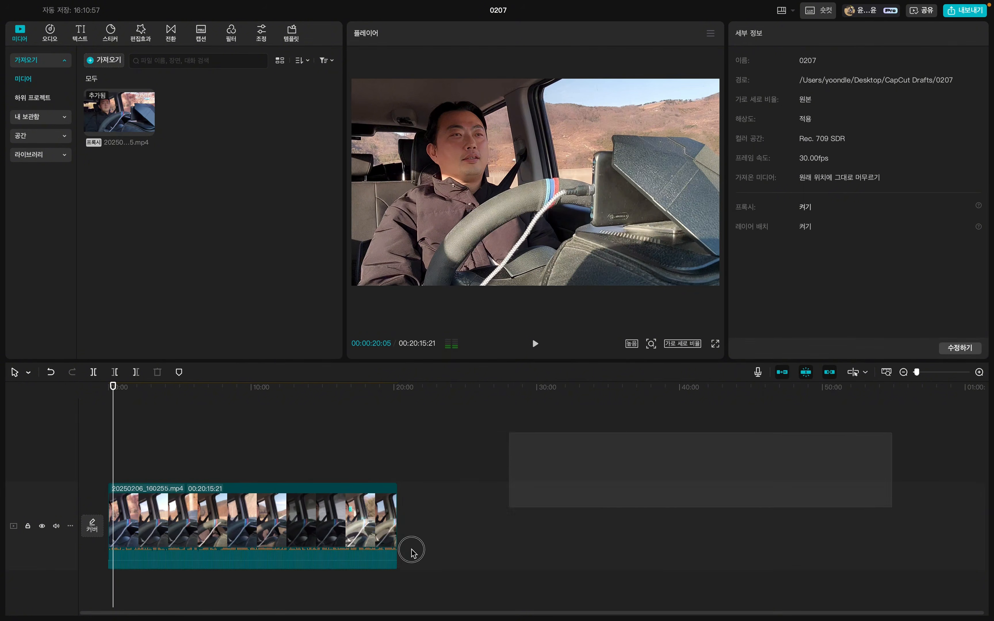
{"action": "left_click_drag", "start_coordinate": [412, 550], "coordinate": [209, 619]}
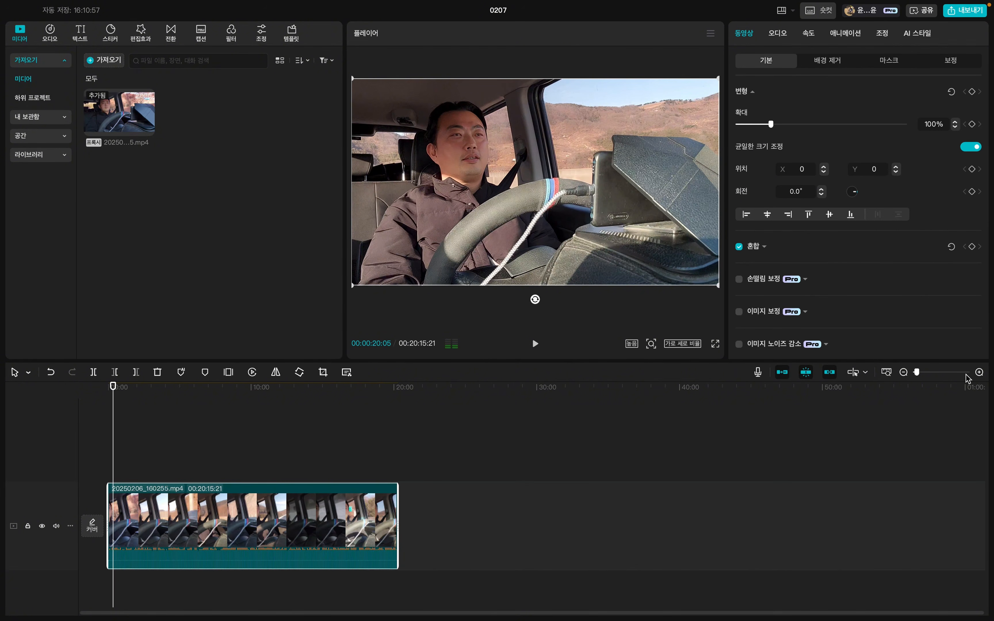
{"action": "left_click", "coordinate": [979, 372]}
{"action": "left_click", "coordinate": [979, 372]}
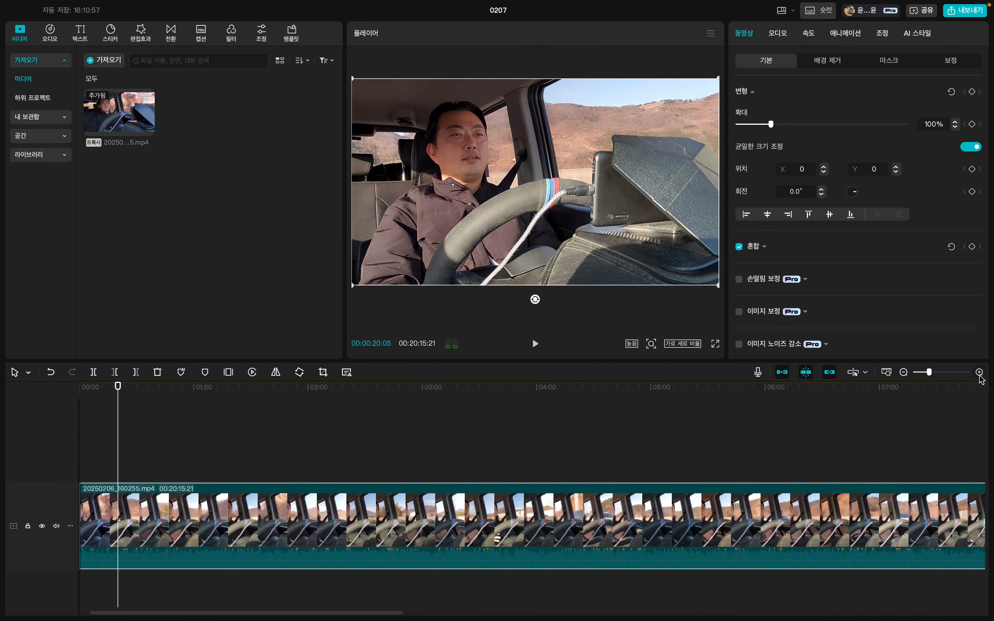
{"action": "left_click", "coordinate": [904, 372]}
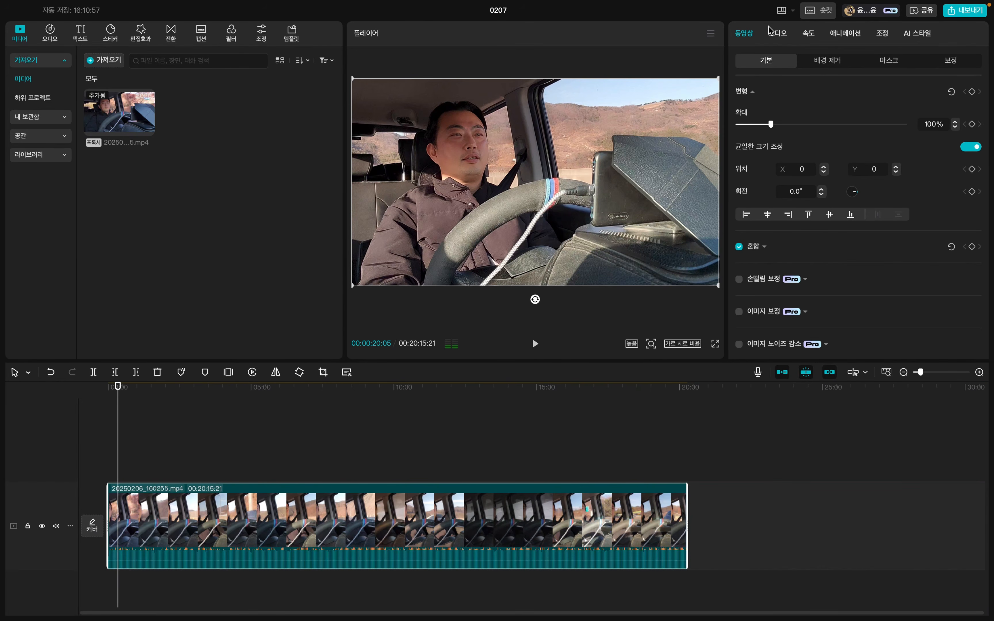
{"action": "left_click", "coordinate": [777, 33]}
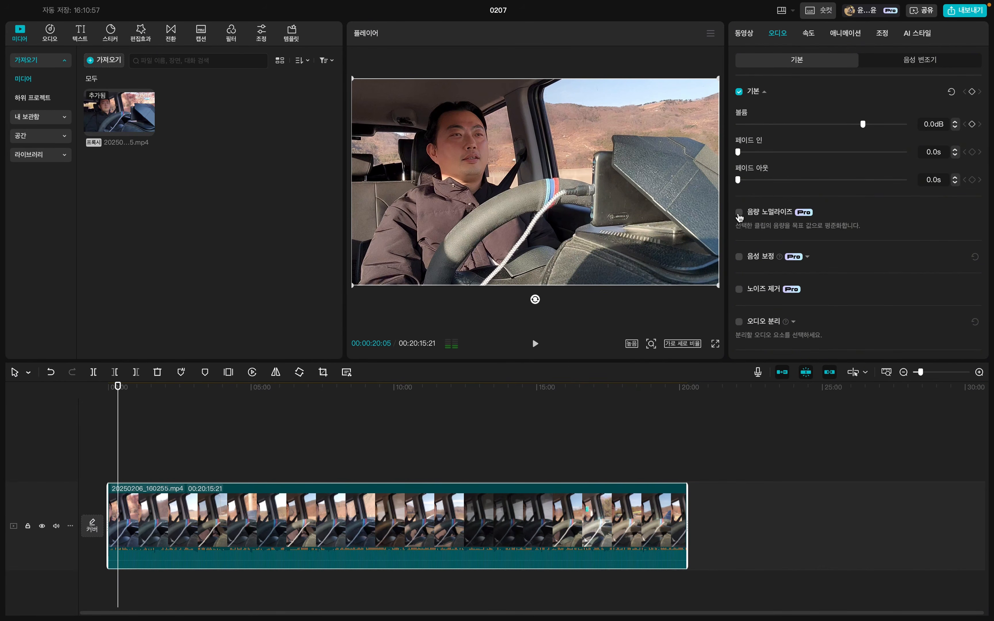
{"action": "left_click", "coordinate": [739, 212]}
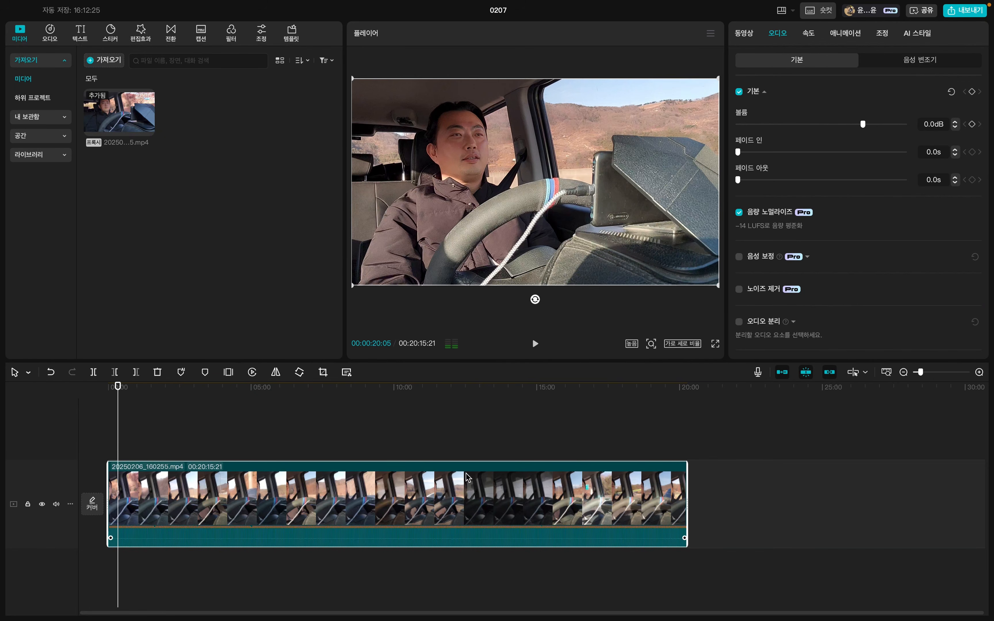
{"action": "left_click", "coordinate": [534, 345]}
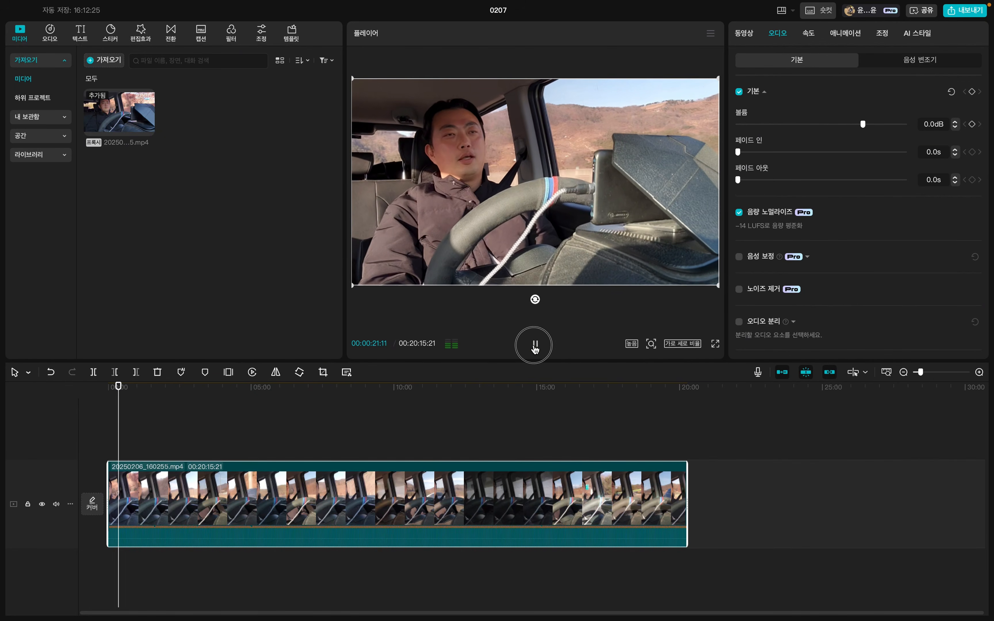
{"action": "left_click", "coordinate": [535, 347]}
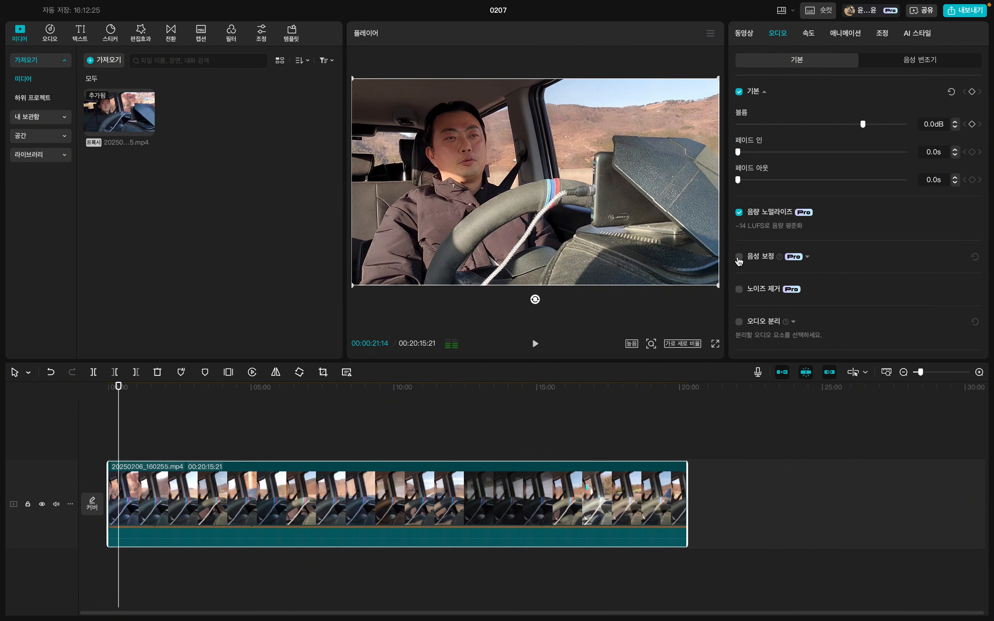
Split the clip at 00:10:17:14 and apply voice enhancement at strength 75 to both halves.
{"action": "left_click", "coordinate": [739, 258]}
{"action": "left_click_drag", "start_coordinate": [398, 395], "coordinate": [402, 394]}
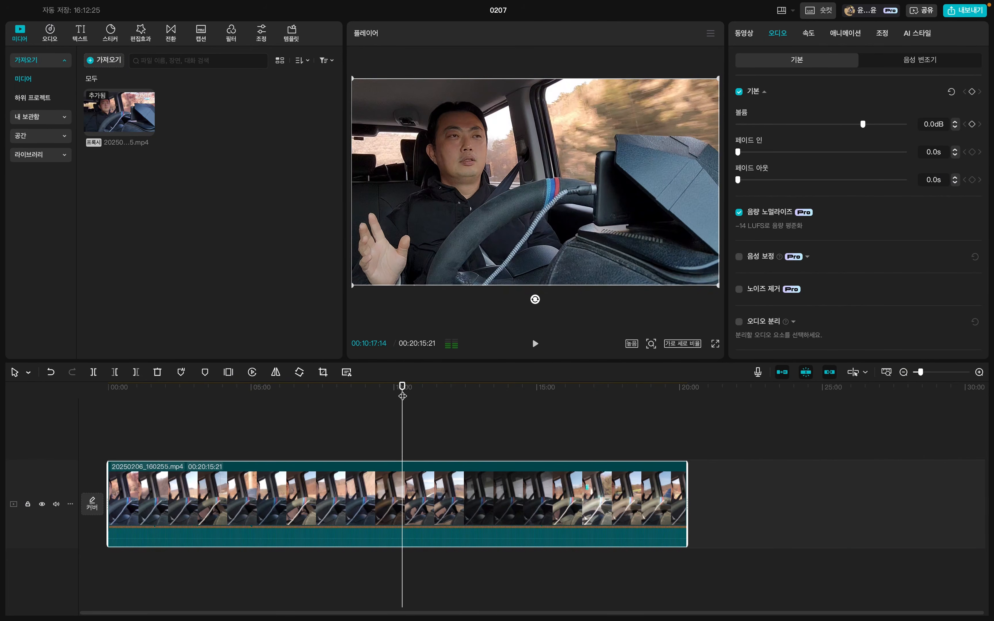
{"action": "key", "text": "ctrl+b"}
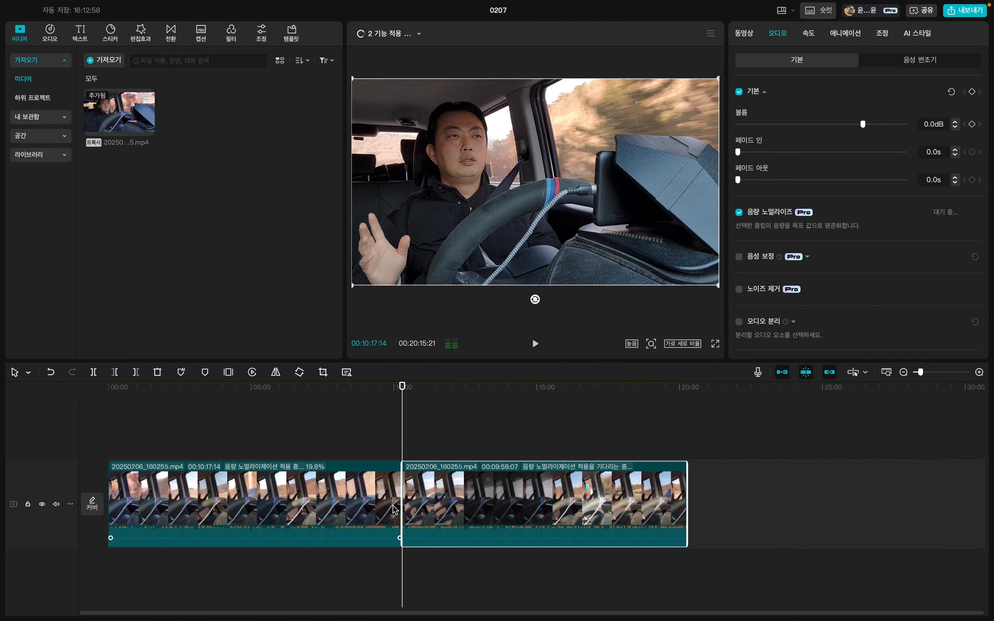
{"action": "left_click_drag", "start_coordinate": [358, 448], "coordinate": [473, 523]}
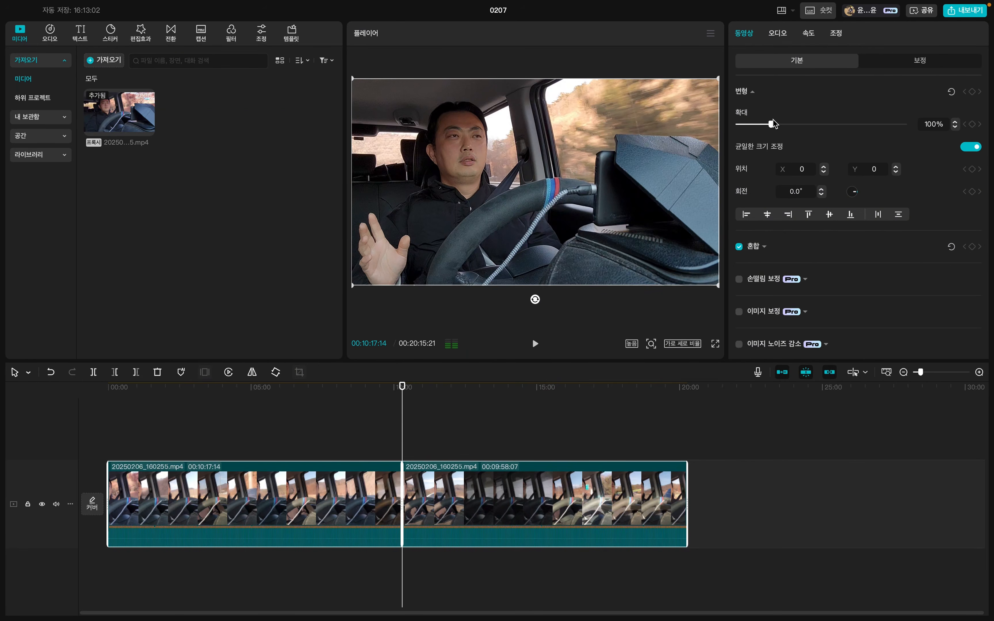
{"action": "left_click", "coordinate": [777, 35]}
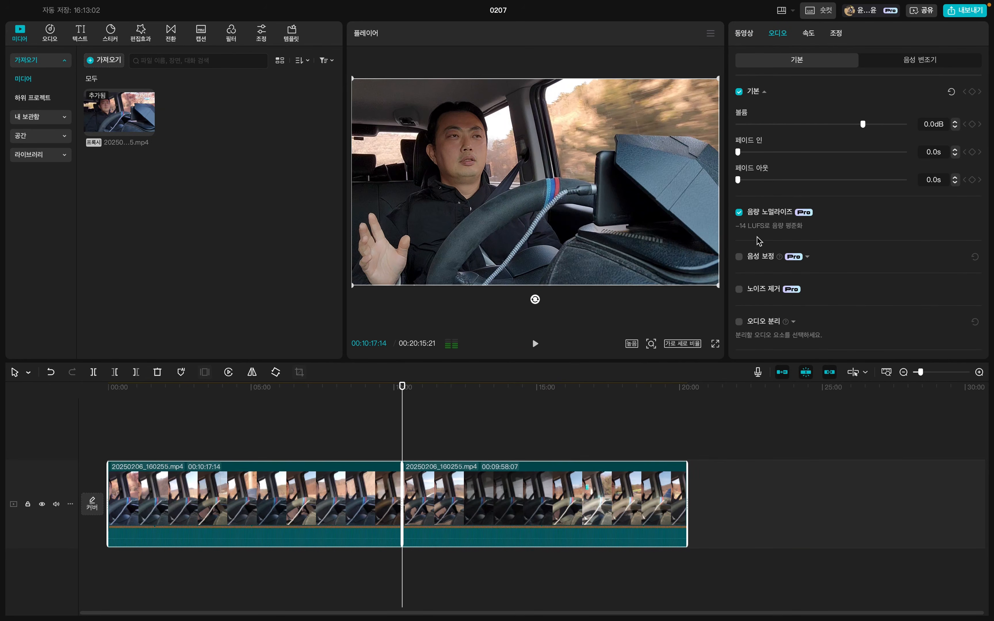
{"action": "left_click", "coordinate": [739, 257]}
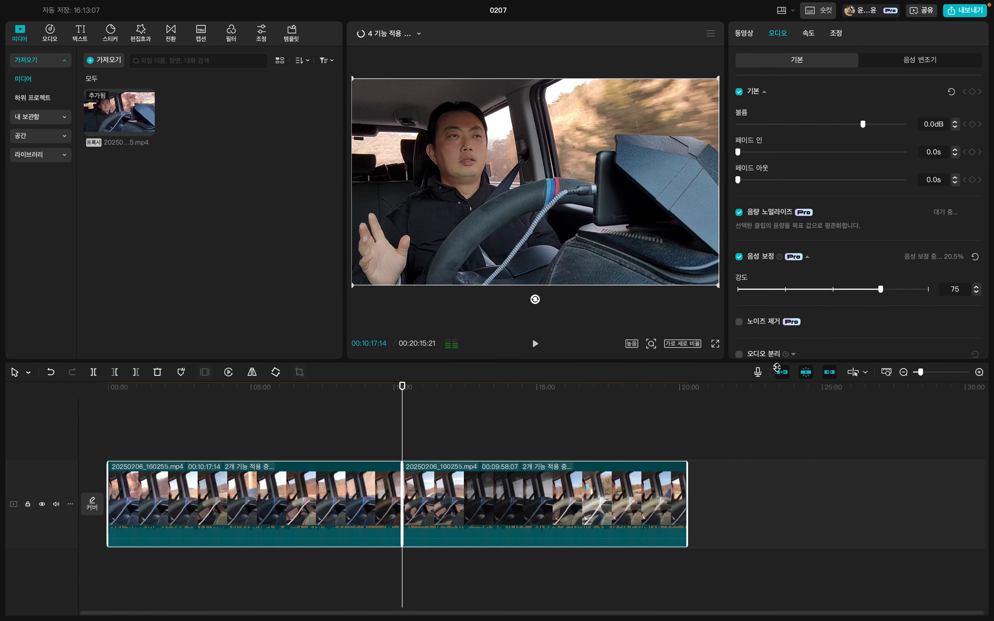
Check the voice enhancement on each half, then undo the enhancement and the clip split.
{"action": "left_click", "coordinate": [365, 506]}
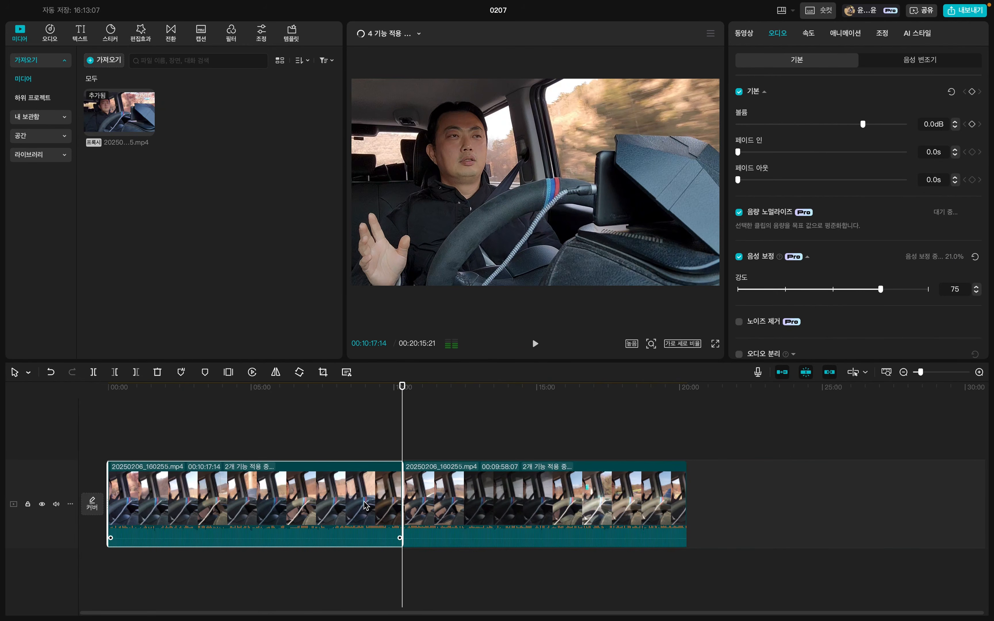
{"action": "left_click", "coordinate": [461, 506]}
{"action": "left_click", "coordinate": [371, 400]}
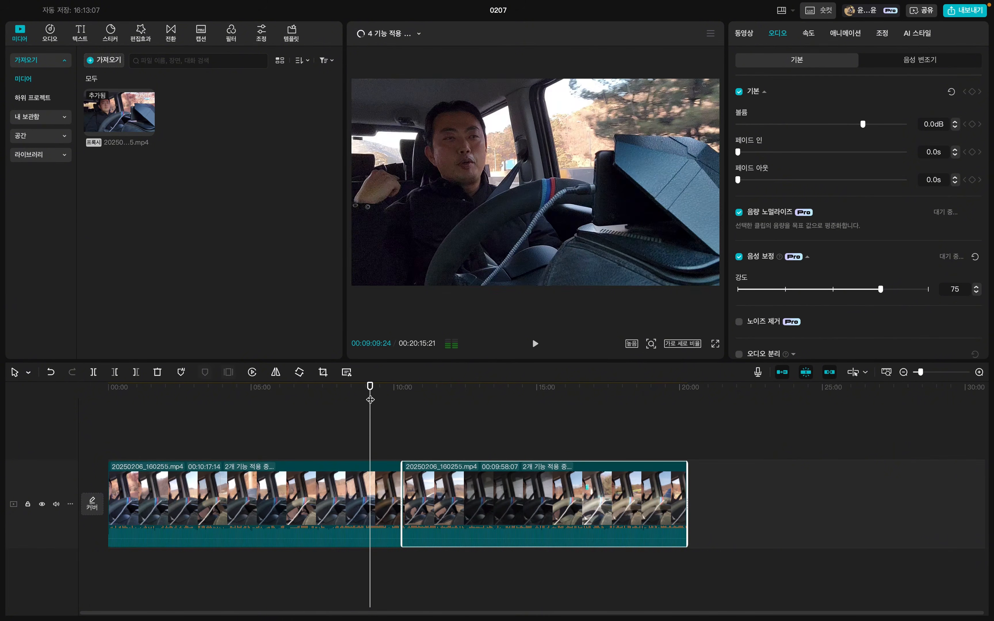
{"action": "left_click", "coordinate": [369, 489]}
{"action": "left_click", "coordinate": [490, 499]}
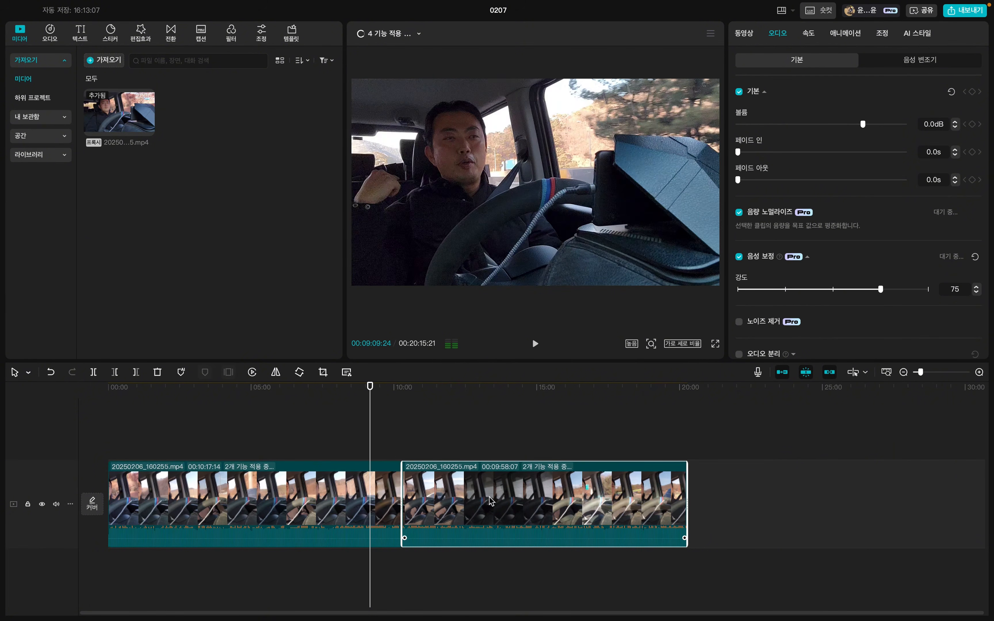
{"action": "left_click", "coordinate": [350, 498]}
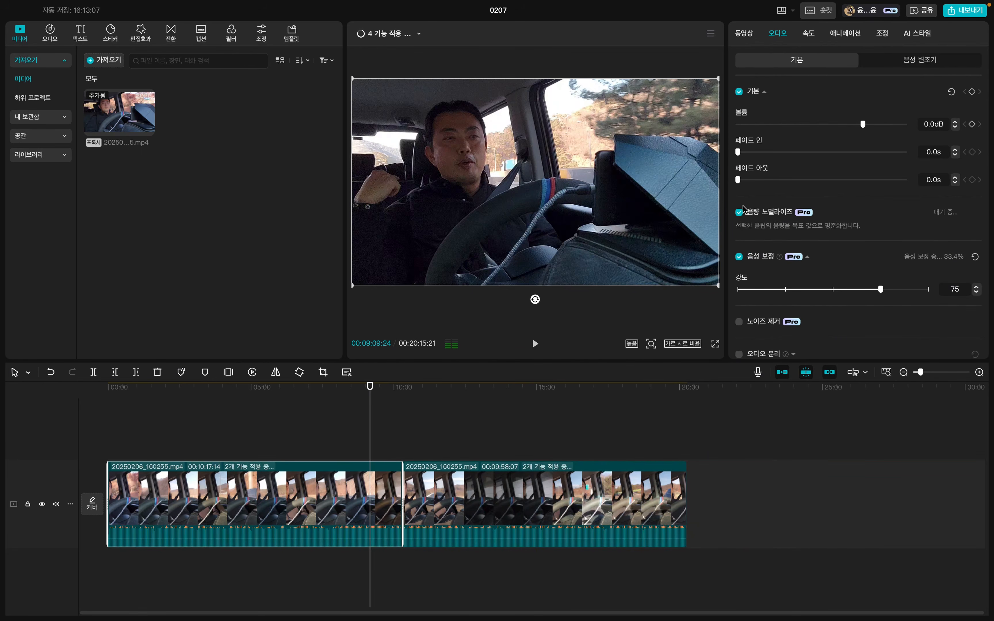
{"action": "left_click", "coordinate": [739, 257]}
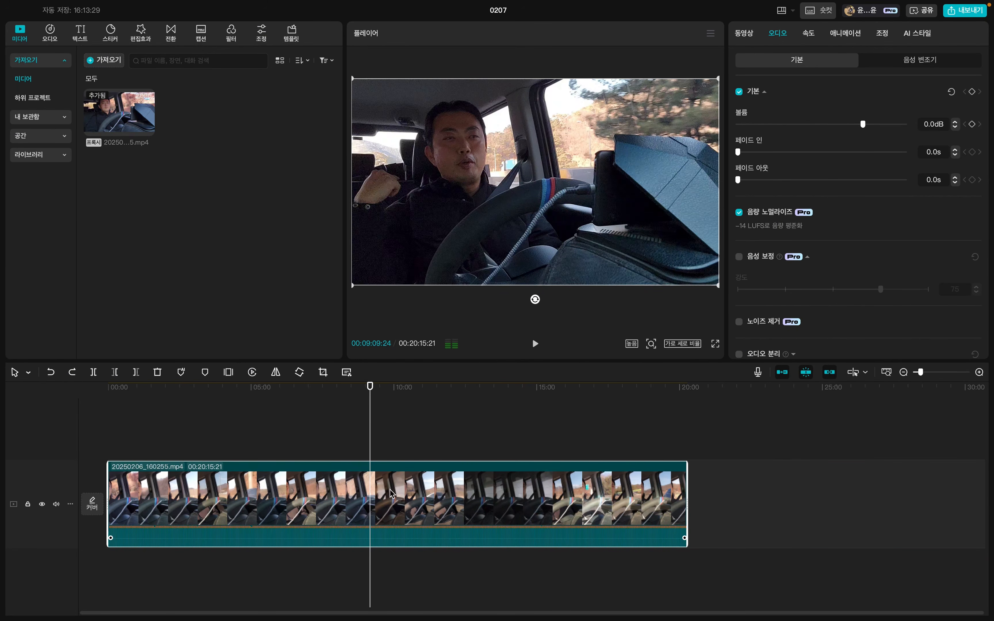
Move the playhead to 00:11:07:05 and review the audio settings of the source clip.
{"action": "left_click", "coordinate": [415, 454]}
{"action": "left_click_drag", "start_coordinate": [371, 395], "coordinate": [427, 404]}
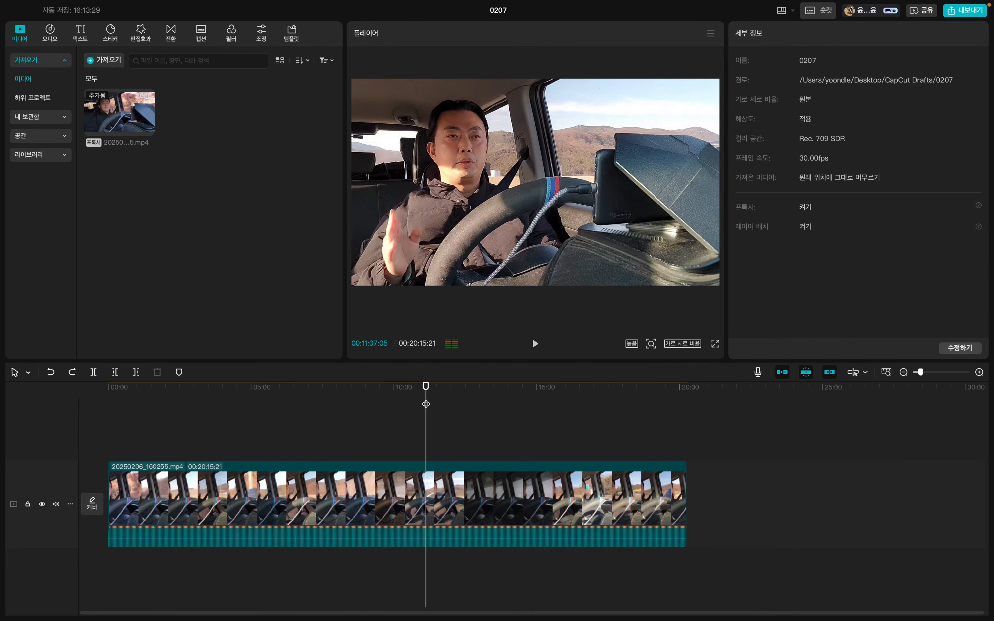
{"action": "left_click", "coordinate": [411, 493]}
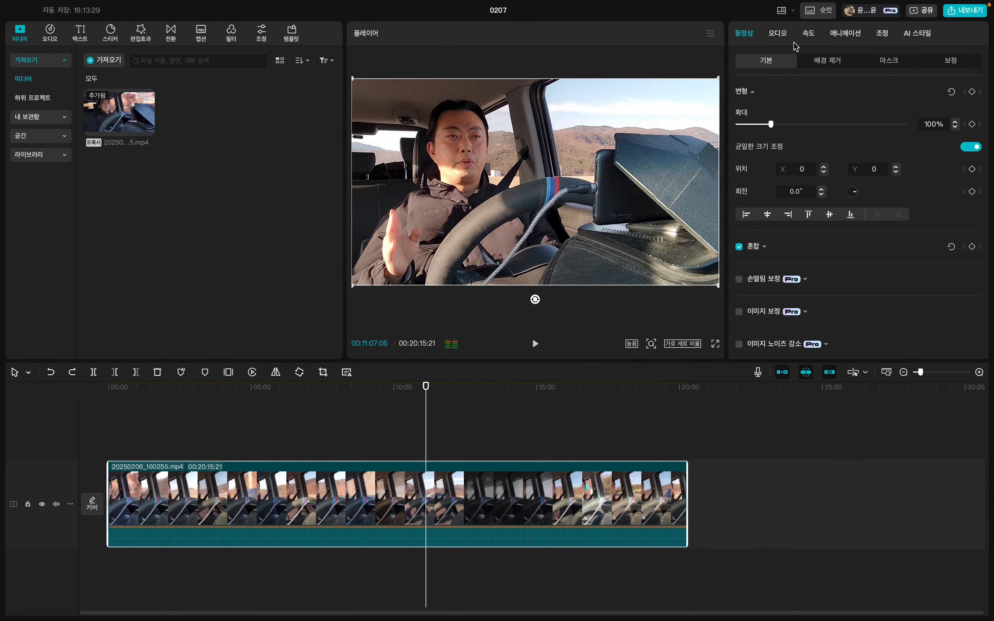
{"action": "left_click", "coordinate": [778, 33]}
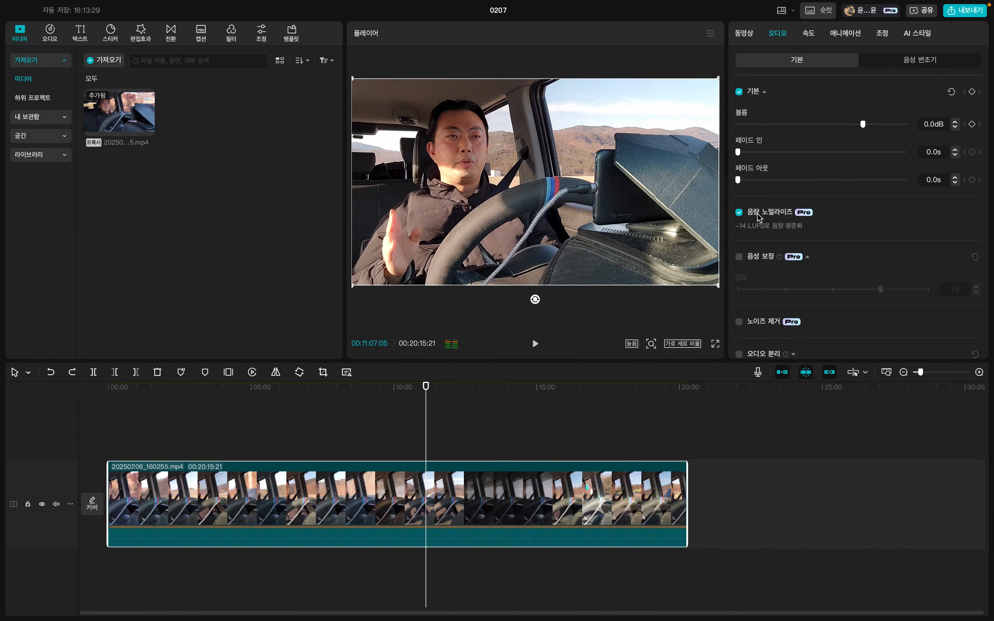
Check the footage at 00:06:16:09, 00:17:05:07 and 00:13:44:06, then scrub back to 00:06:27:17.
{"action": "left_click", "coordinate": [289, 389]}
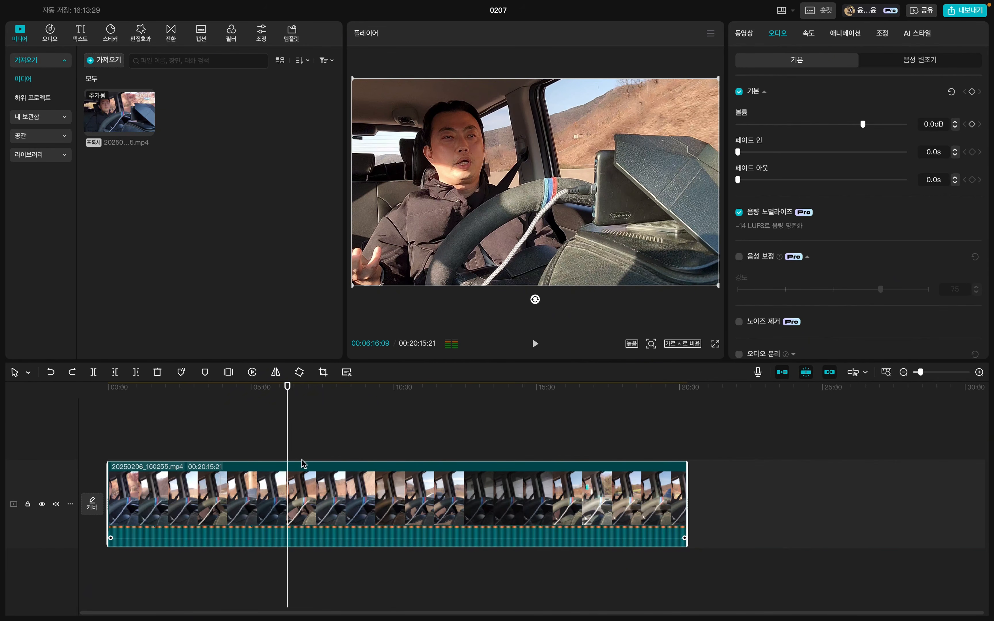
{"action": "left_click", "coordinate": [710, 500]}
{"action": "left_click_drag", "start_coordinate": [771, 512], "coordinate": [2, 539]}
{"action": "left_click", "coordinate": [597, 432]}
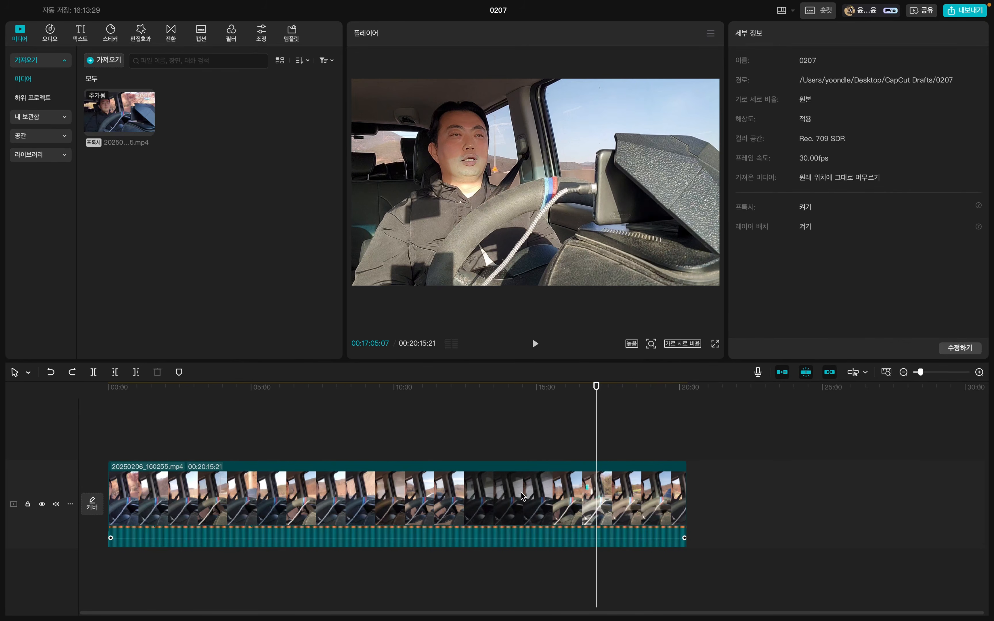
{"action": "left_click", "coordinate": [524, 495]}
{"action": "left_click", "coordinate": [501, 388]}
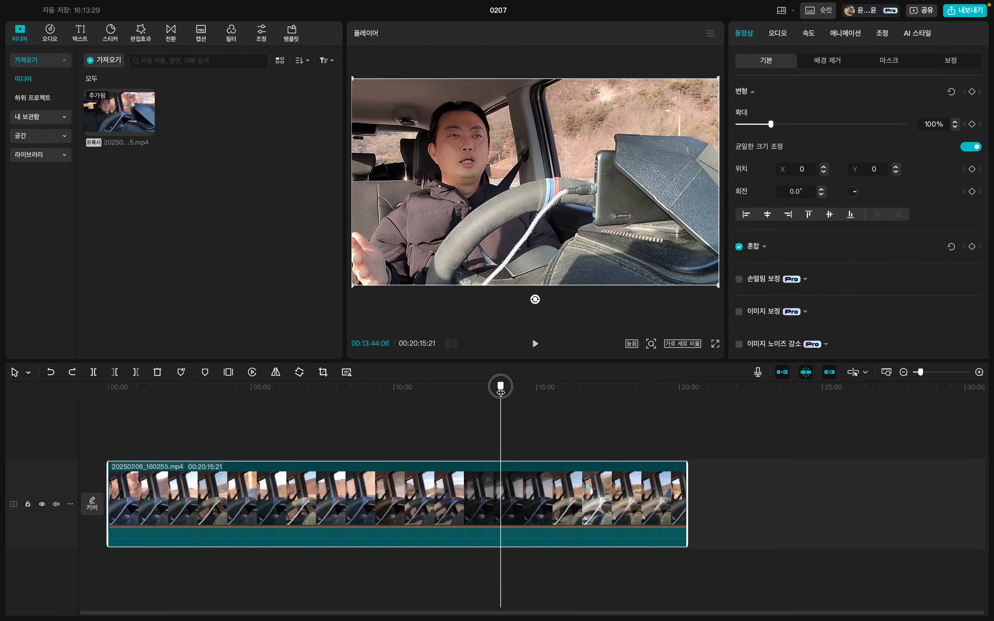
{"action": "left_click_drag", "start_coordinate": [501, 392], "coordinate": [293, 395]}
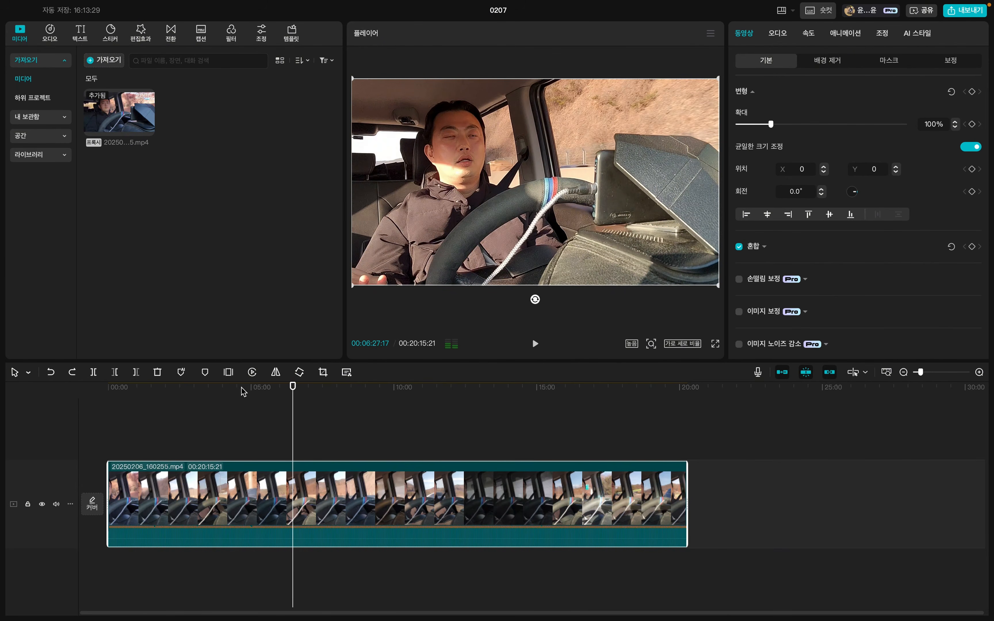
Enable skin retouching on the clip while viewing 00:03:43:25, with smoothness 51 and whitening 39.
{"action": "left_click", "coordinate": [215, 395]}
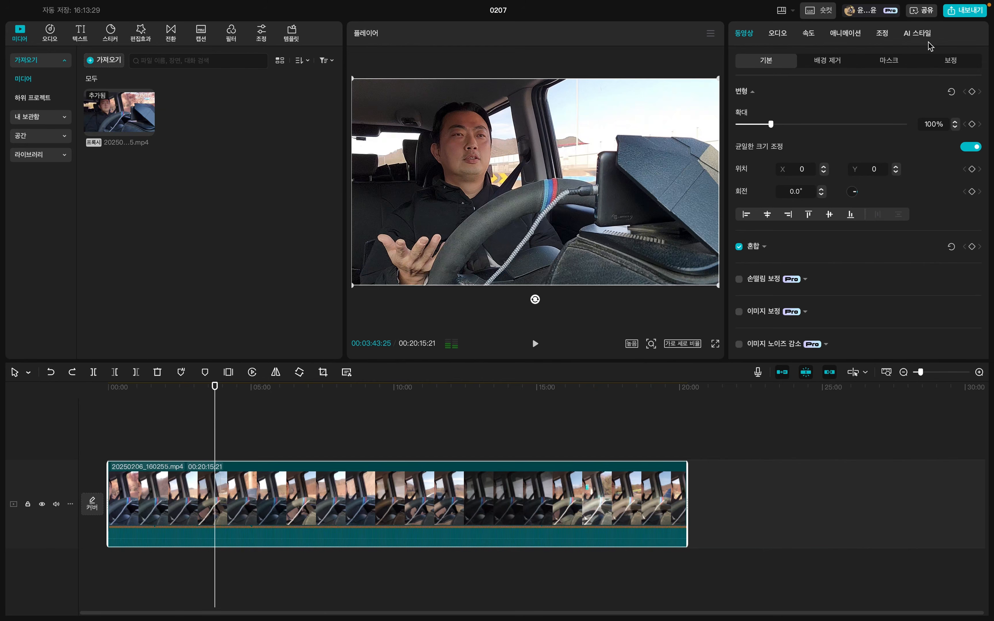
{"action": "left_click", "coordinate": [747, 37]}
{"action": "left_click", "coordinate": [952, 61]}
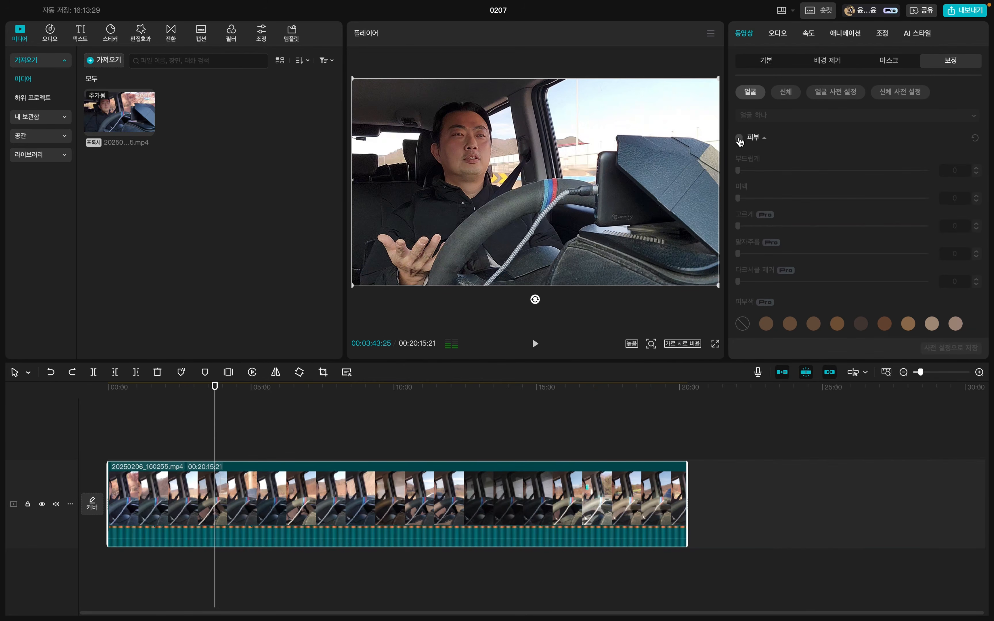
{"action": "left_click", "coordinate": [739, 139]}
{"action": "left_click", "coordinate": [803, 170]}
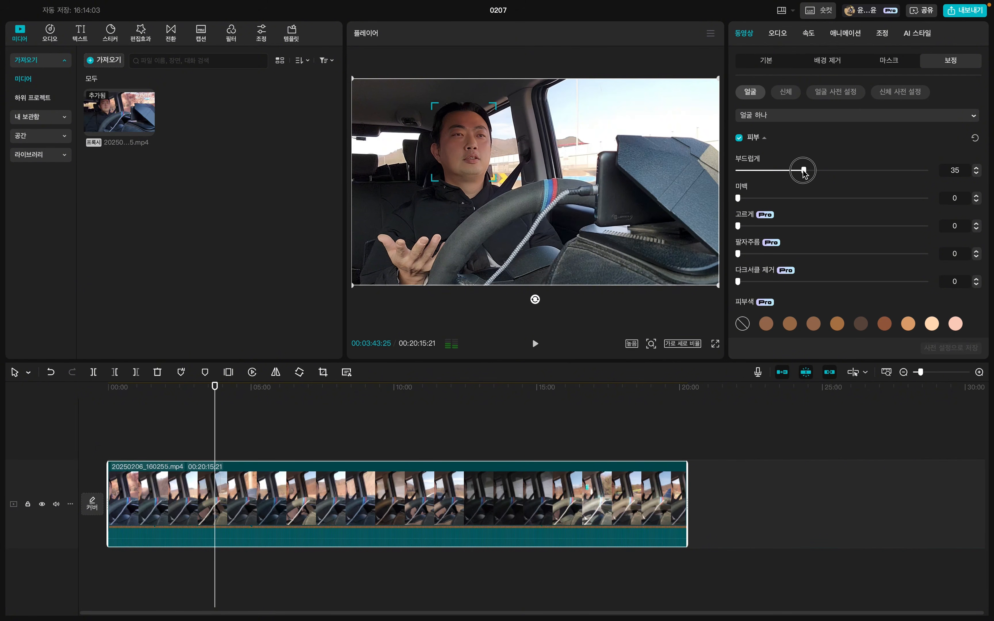
{"action": "left_click_drag", "start_coordinate": [803, 170], "coordinate": [834, 171]}
{"action": "left_click", "coordinate": [812, 198]}
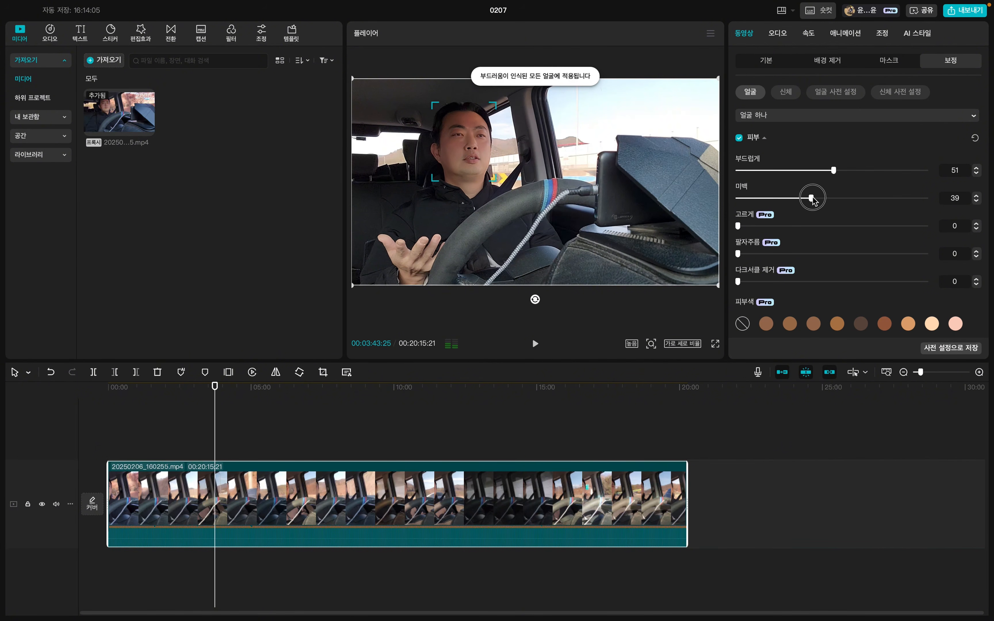
Set the skin retouching to evenness (고르게) 17, smile lines (팔자주름) 5 and dark circle removal (다크서클 제거) 17.
{"action": "left_click", "coordinate": [766, 226]}
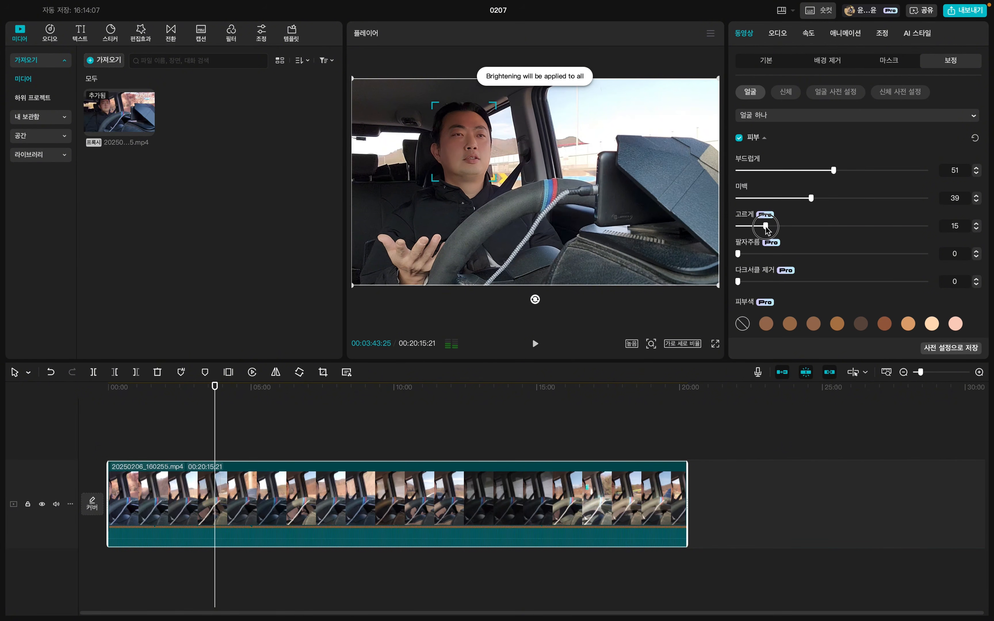
{"action": "left_click_drag", "start_coordinate": [766, 227], "coordinate": [770, 227]}
{"action": "left_click", "coordinate": [748, 254]}
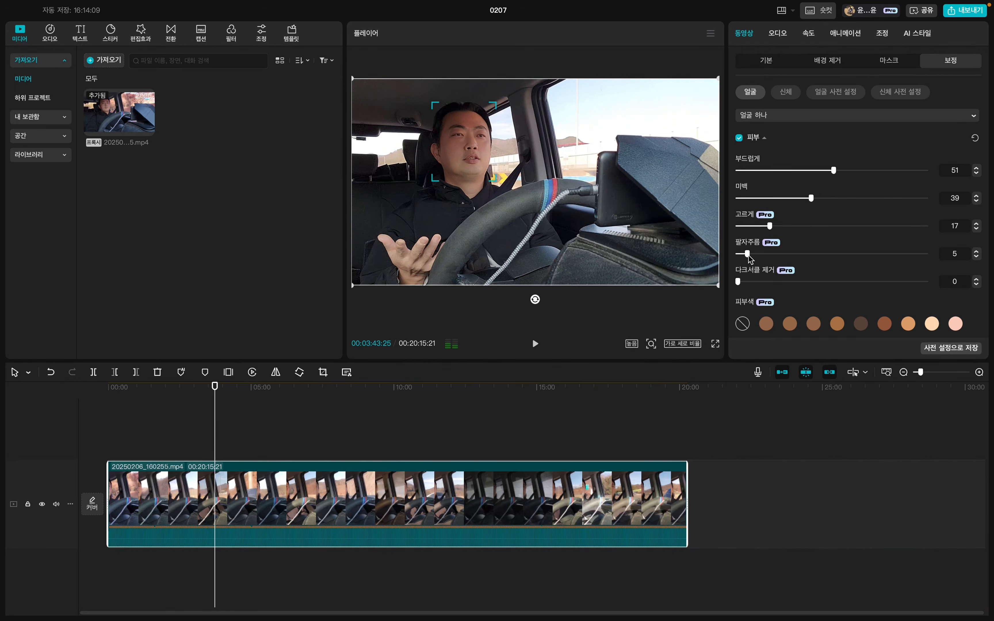
{"action": "left_click", "coordinate": [770, 282]}
{"action": "left_click", "coordinate": [794, 97]}
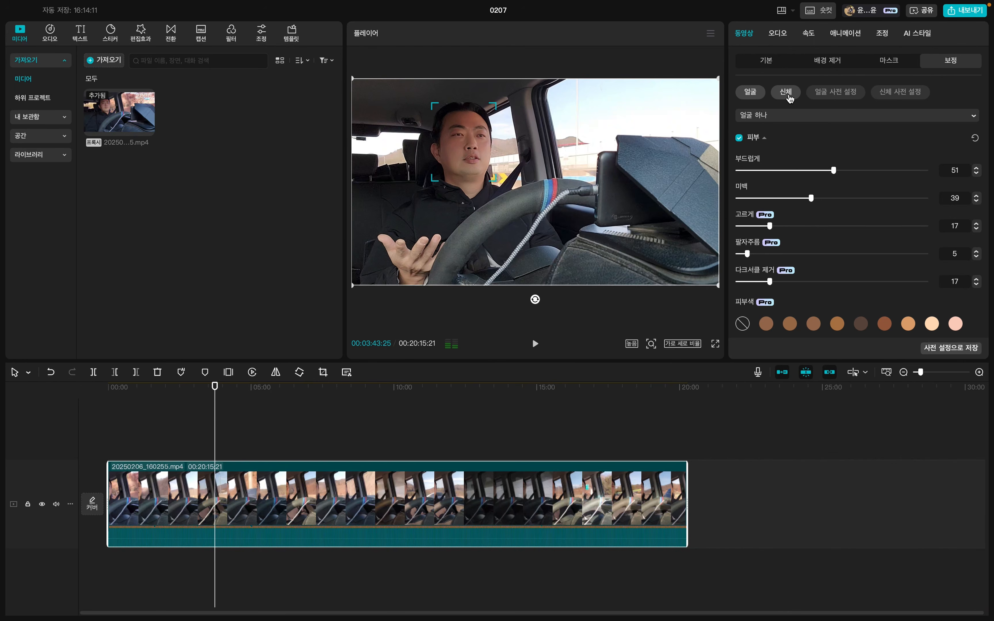
Try face reshaping with small face (작은 얼굴) at 100, then switch the face adjustments off.
{"action": "left_click", "coordinate": [750, 92]}
{"action": "scroll", "coordinate": [797, 205], "scroll_direction": "down", "scroll_amount": 5}
{"action": "left_click", "coordinate": [739, 199]}
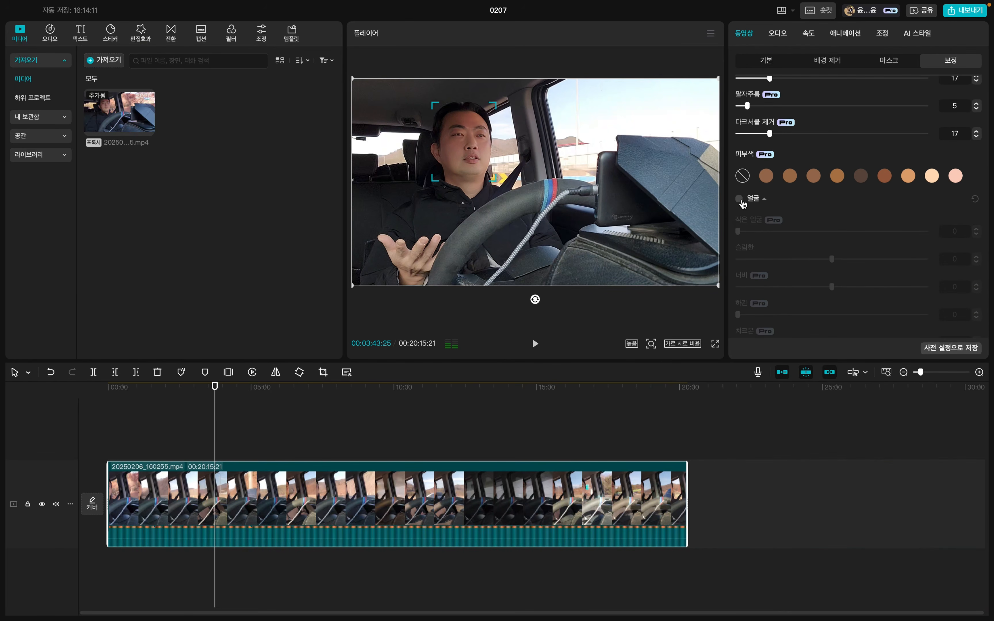
{"action": "left_click_drag", "start_coordinate": [761, 236], "coordinate": [986, 255]}
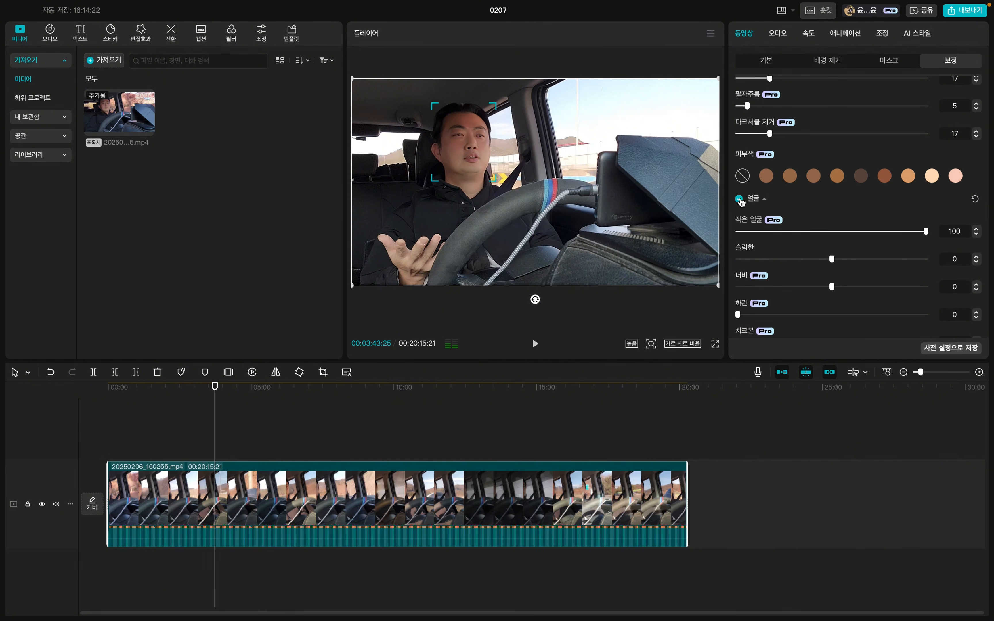
{"action": "left_click", "coordinate": [740, 199]}
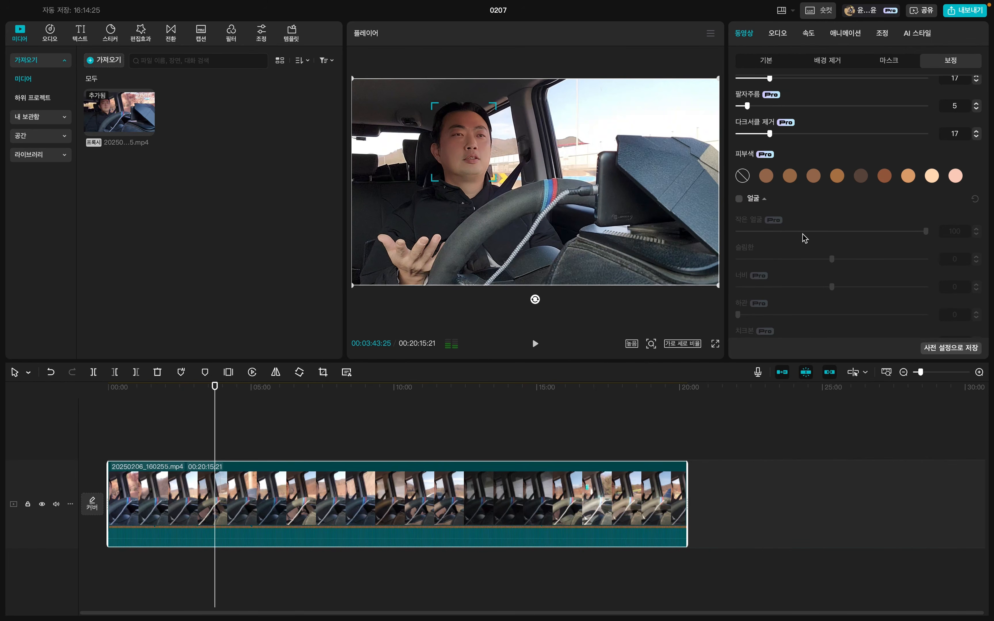
{"action": "scroll", "coordinate": [786, 160], "scroll_direction": "up", "scroll_amount": 3}
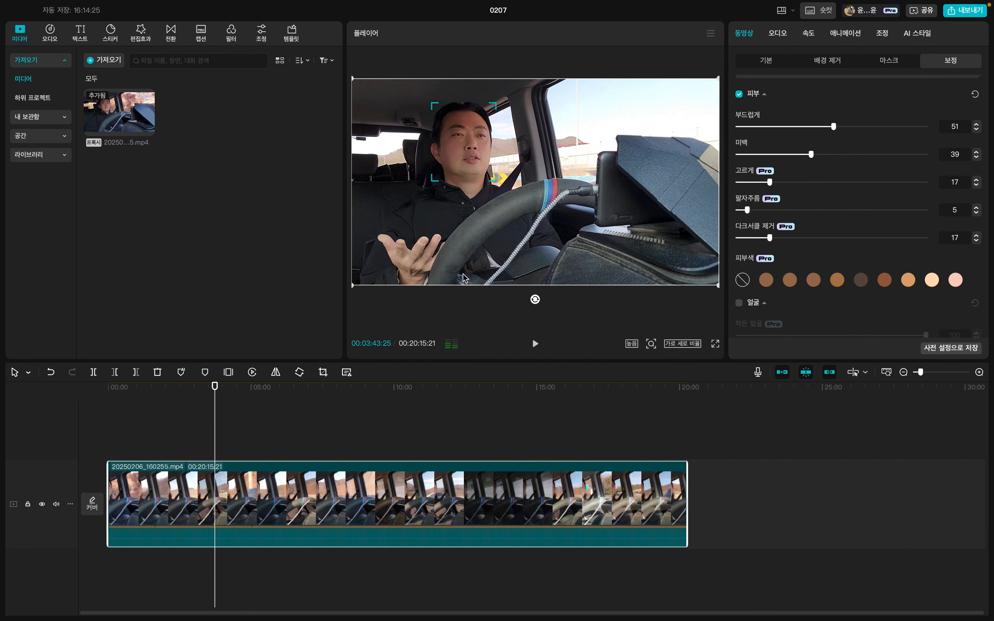
Apply the light peach skin tone with warmth 17, then compare the face with skin retouching off and on.
{"action": "left_click", "coordinate": [767, 280]}
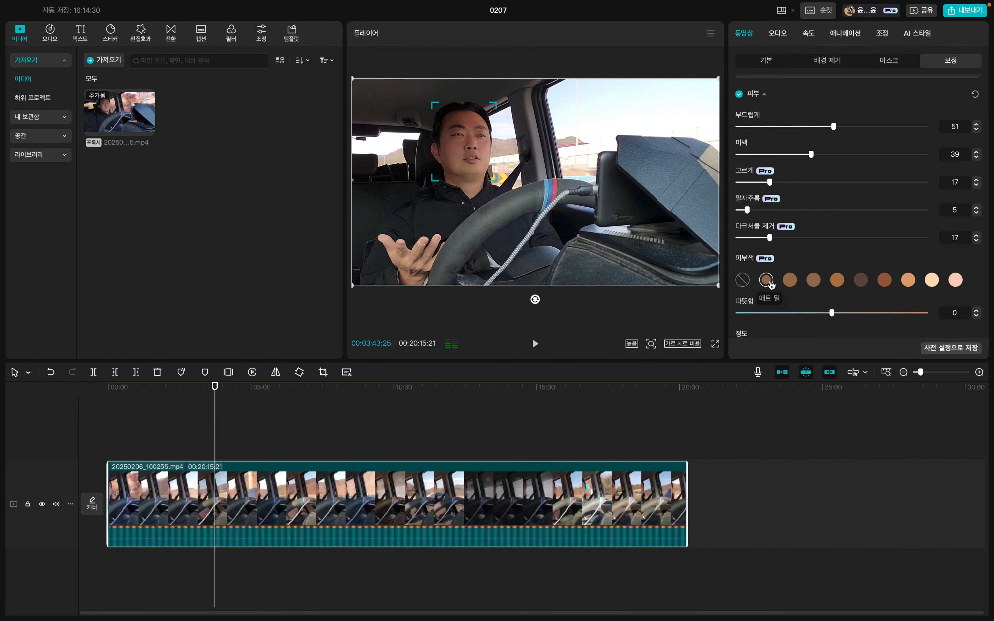
{"action": "left_click", "coordinate": [908, 280]}
{"action": "left_click", "coordinate": [932, 280]}
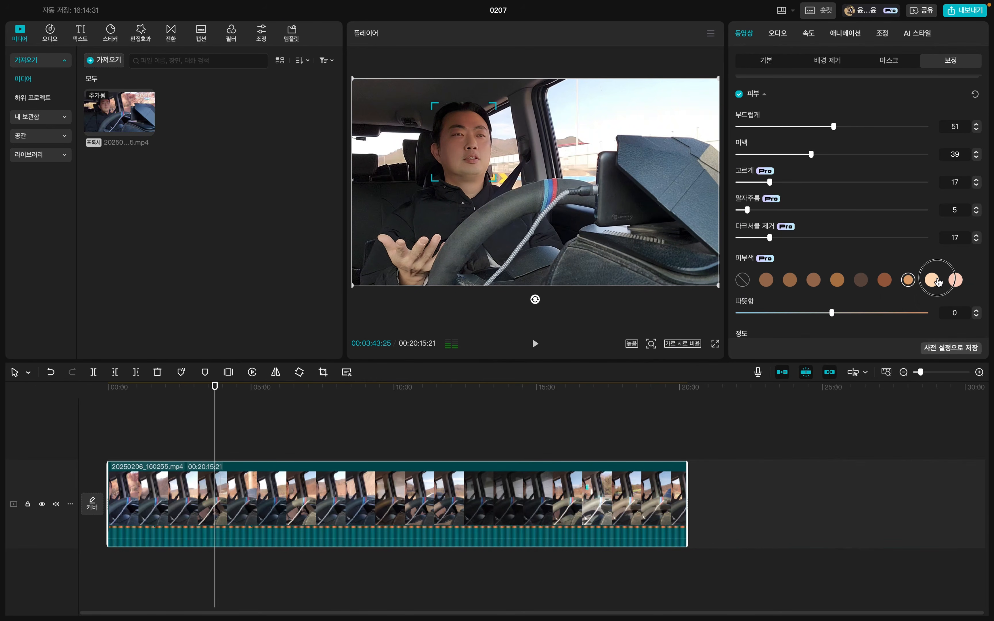
{"action": "left_click_drag", "start_coordinate": [833, 313], "coordinate": [864, 318]}
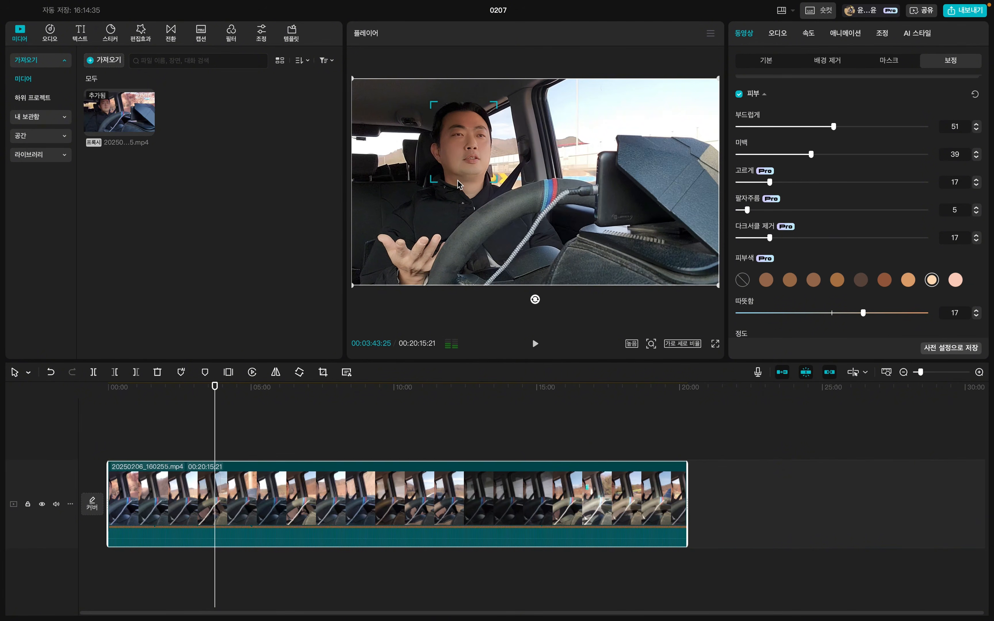
{"action": "left_click", "coordinate": [739, 94]}
{"action": "left_click", "coordinate": [739, 95]}
Check the retouched face at 00:00:53:08, return the playhead to 00:00:00:00 and open the auto caption settings.
{"action": "left_click", "coordinate": [134, 395]}
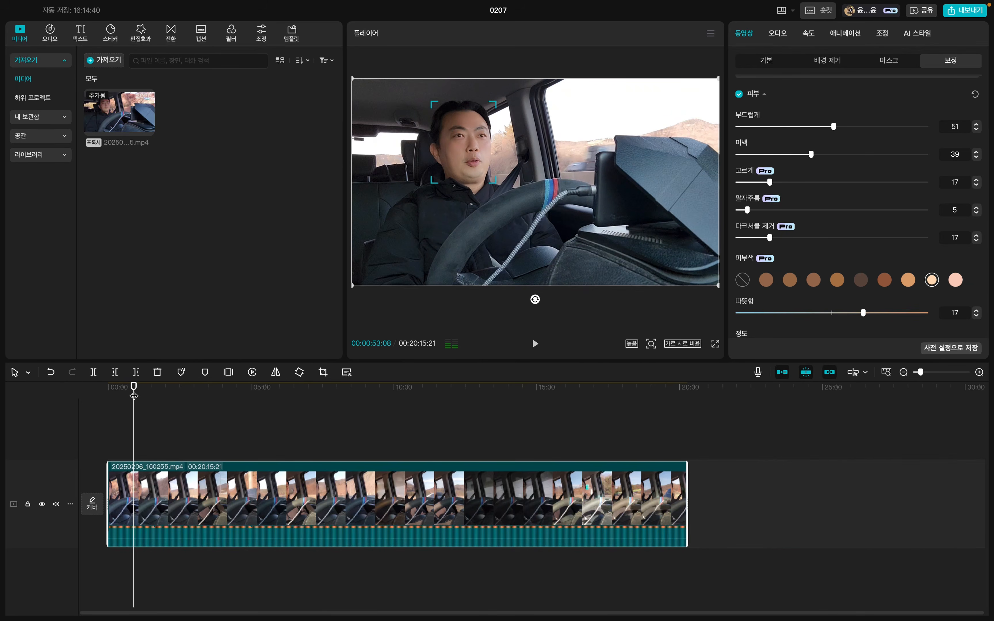
{"action": "left_click_drag", "start_coordinate": [134, 395], "coordinate": [84, 402]}
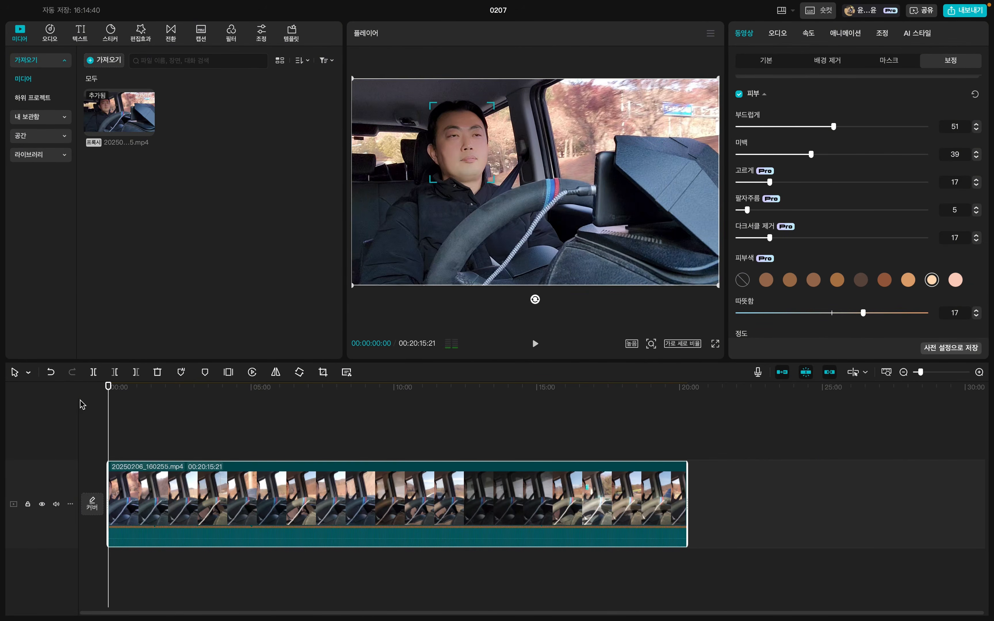
{"action": "left_click", "coordinate": [80, 33]}
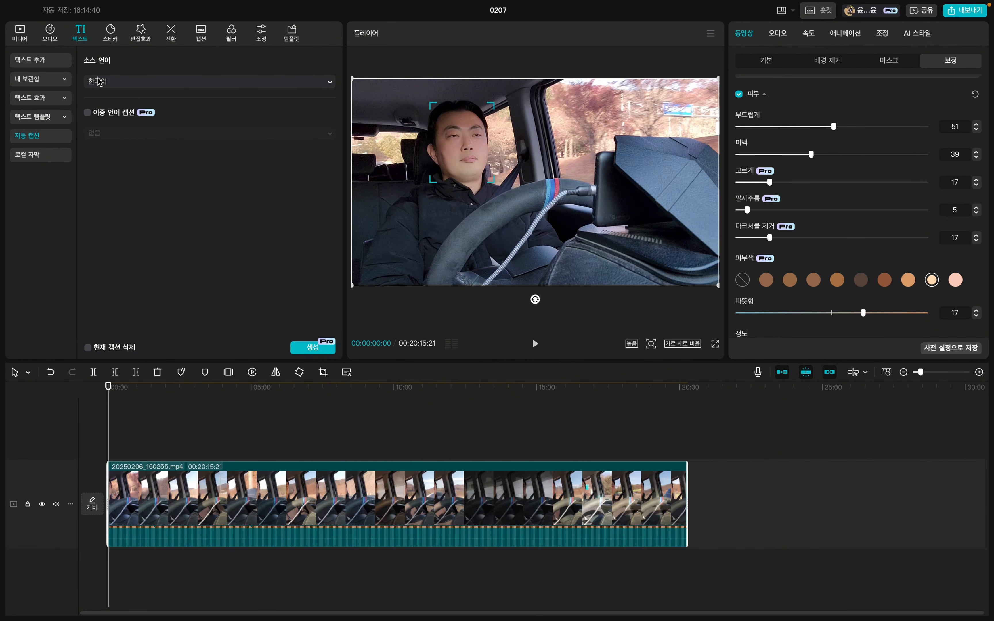
Generate automatic captions for the whole clip with Korean (한국어) as the source language.
{"action": "left_click", "coordinate": [99, 81]}
{"action": "scroll", "coordinate": [120, 181], "scroll_direction": "down", "scroll_amount": 2}
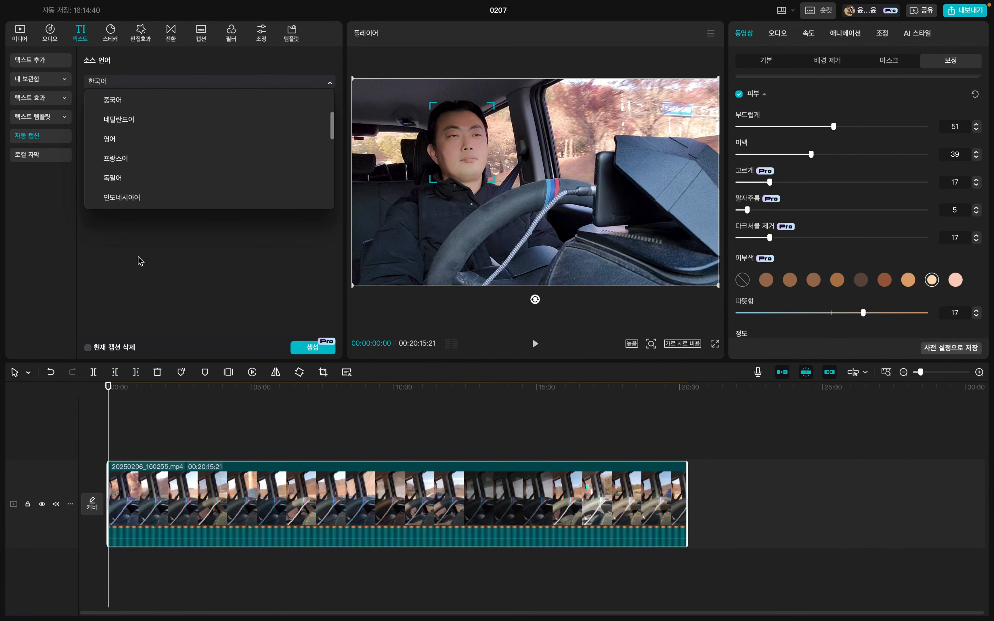
{"action": "scroll", "coordinate": [148, 173], "scroll_direction": "up", "scroll_amount": 3}
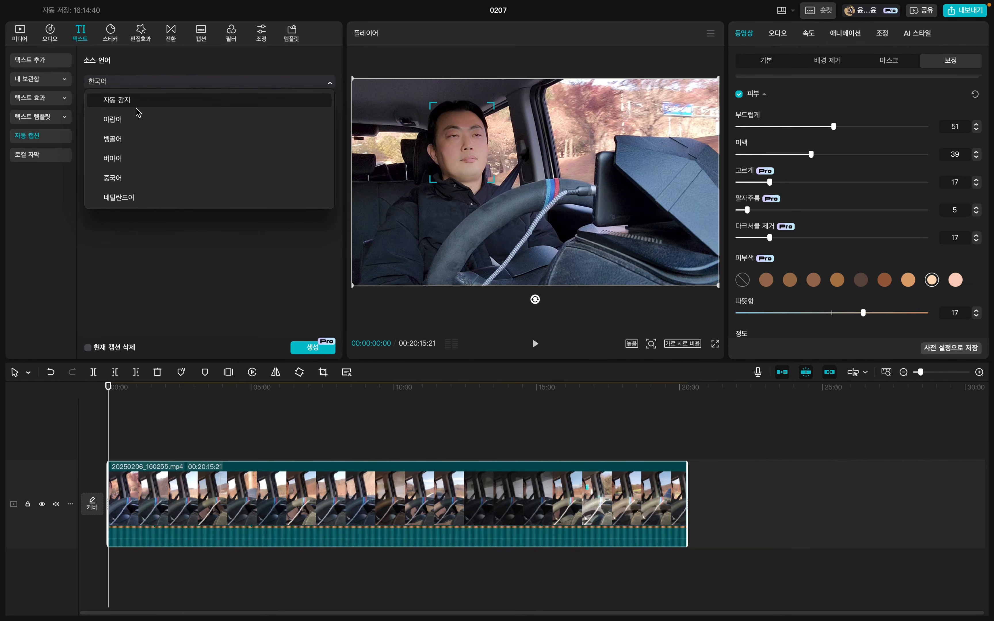
{"action": "left_click", "coordinate": [135, 102]}
{"action": "left_click", "coordinate": [134, 82]}
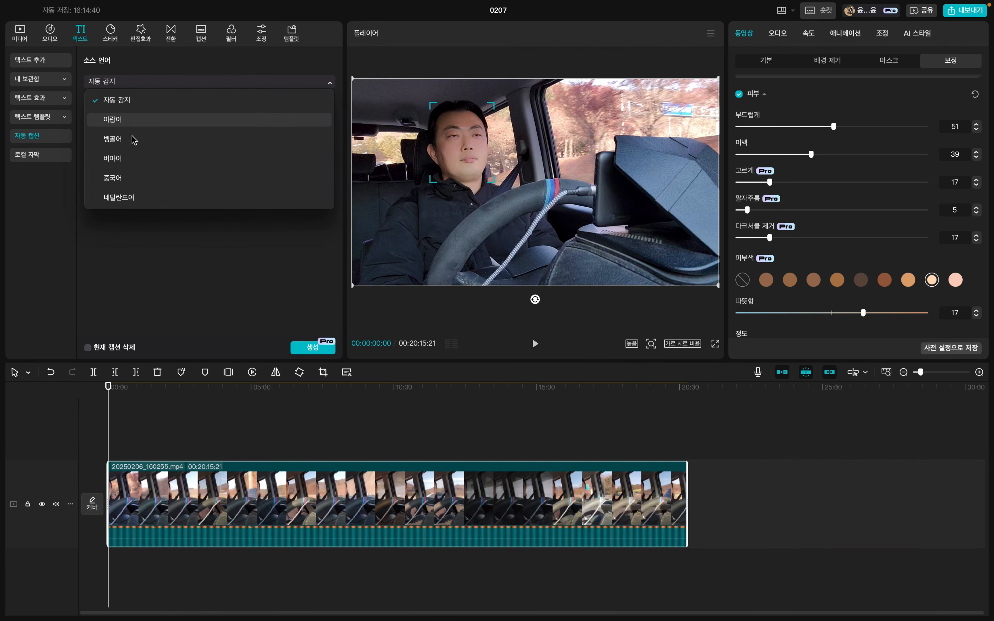
{"action": "scroll", "coordinate": [132, 142], "scroll_direction": "down", "scroll_amount": 5}
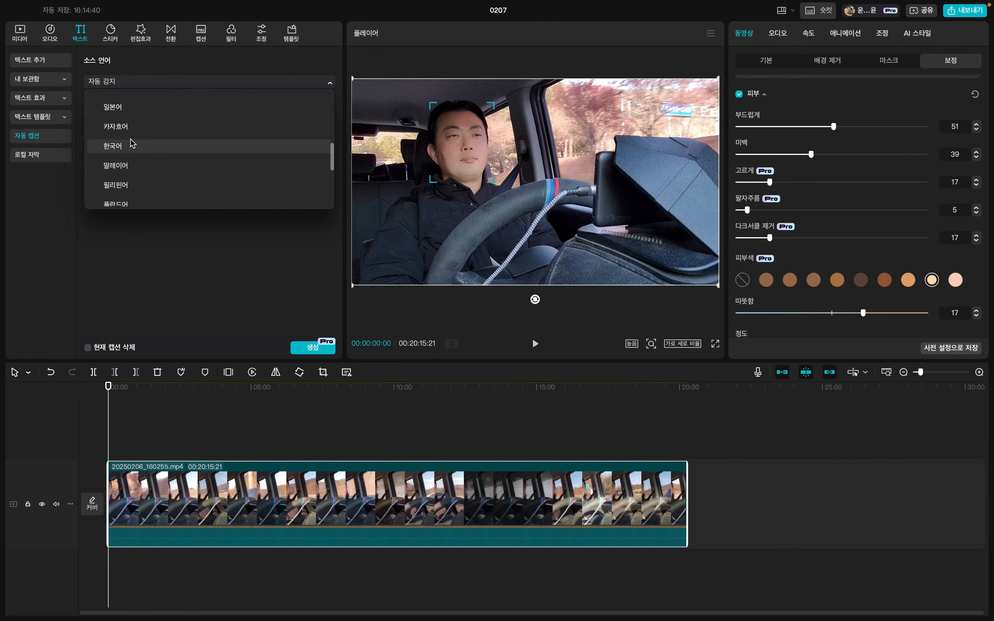
{"action": "scroll", "coordinate": [132, 142], "scroll_direction": "down", "scroll_amount": 4}
{"action": "scroll", "coordinate": [130, 164], "scroll_direction": "up", "scroll_amount": 5}
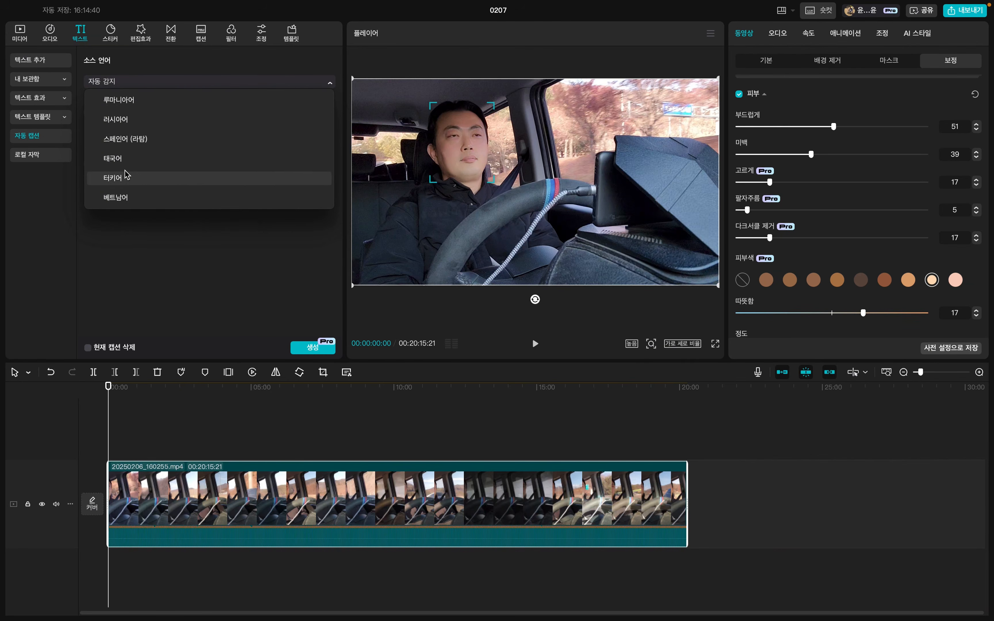
{"action": "scroll", "coordinate": [126, 173], "scroll_direction": "up", "scroll_amount": 5}
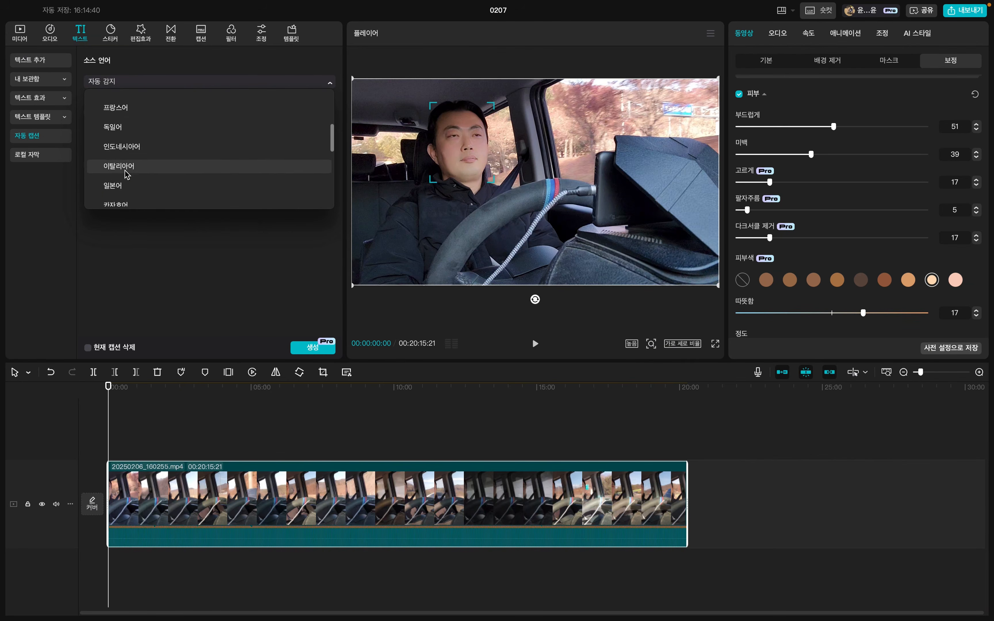
{"action": "scroll", "coordinate": [126, 174], "scroll_direction": "down", "scroll_amount": 4}
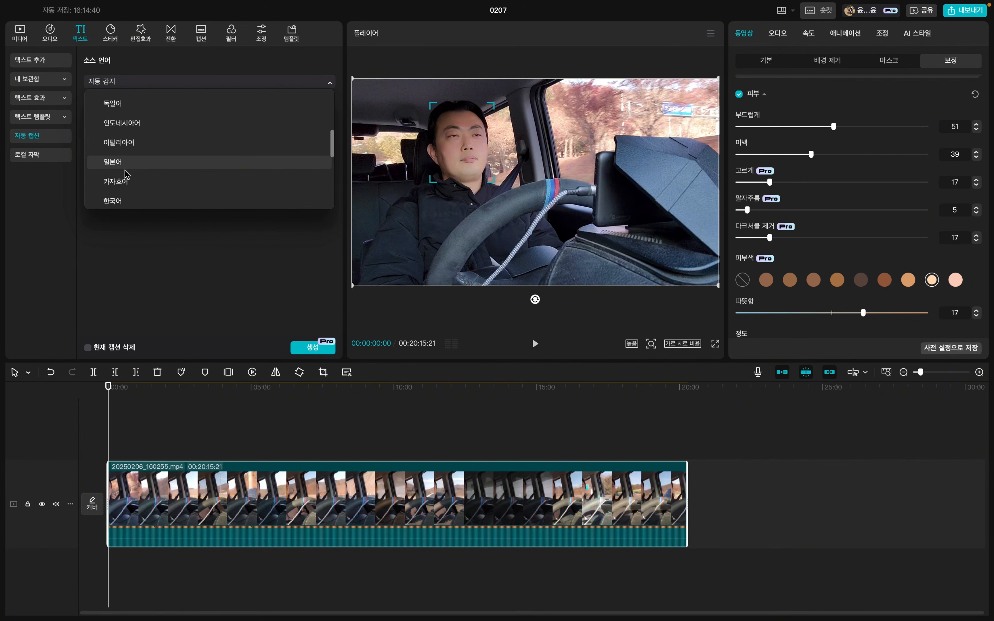
{"action": "scroll", "coordinate": [127, 173], "scroll_direction": "down", "scroll_amount": 3}
{"action": "left_click", "coordinate": [136, 142]}
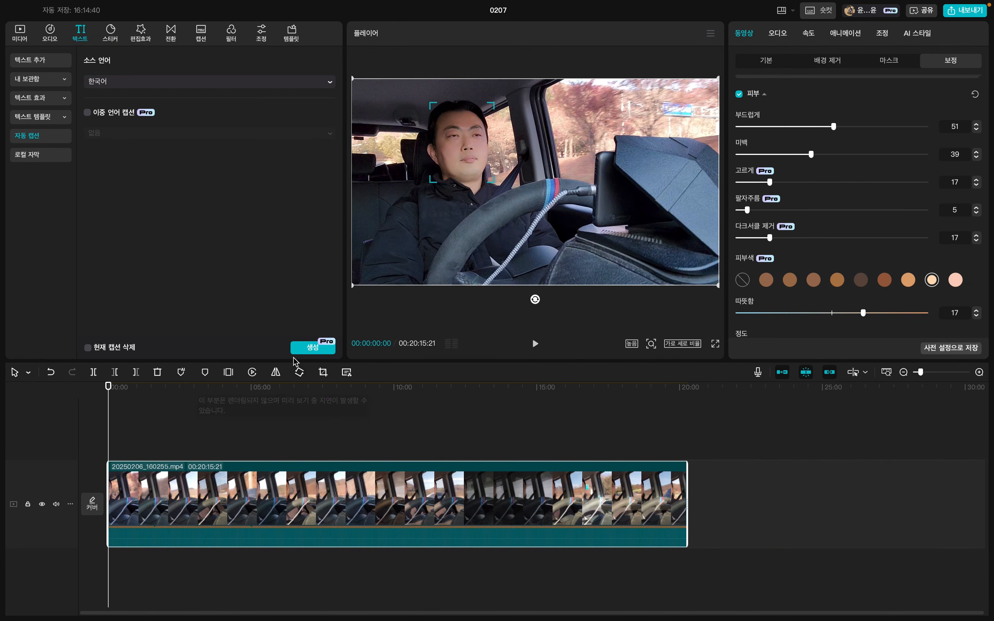
{"action": "left_click", "coordinate": [307, 349]}
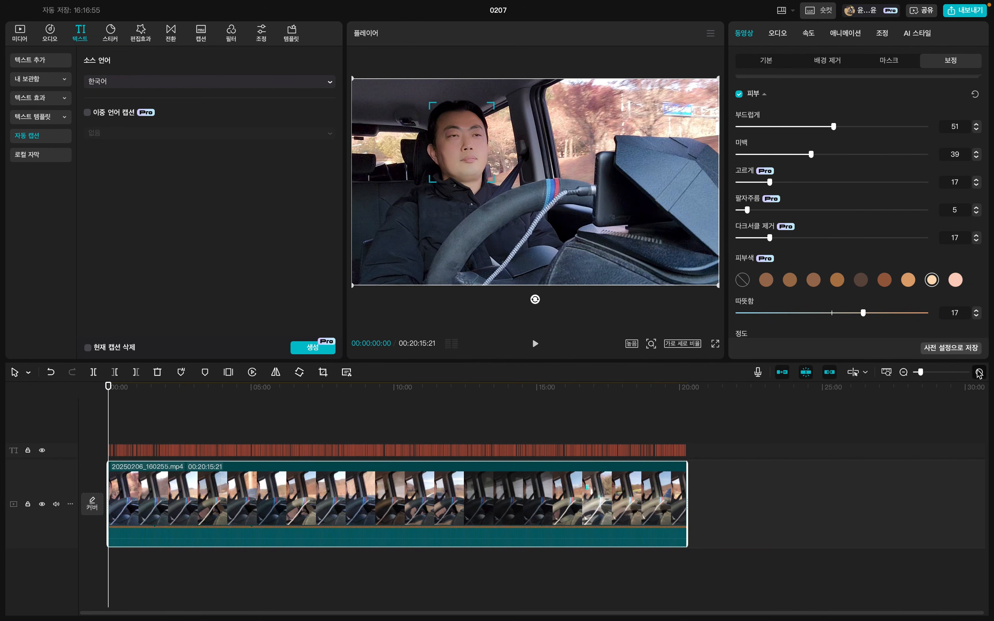
Enlarge the timeline and check the captions at 00:00:14:23 and 00:00:16:08.
{"action": "left_click", "coordinate": [979, 372]}
{"action": "left_click", "coordinate": [979, 372]}
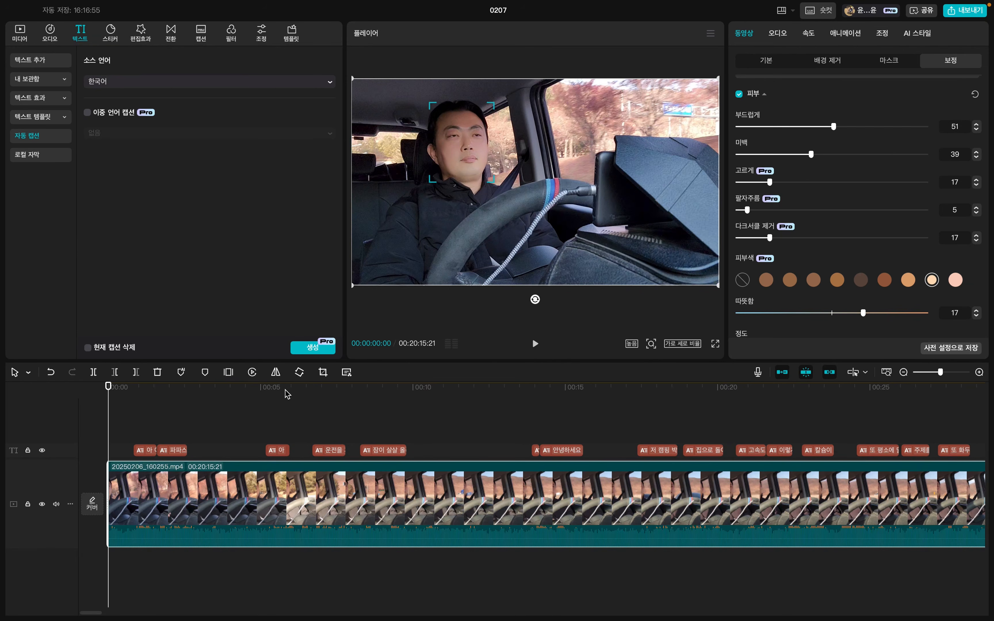
{"action": "left_click", "coordinate": [558, 389]}
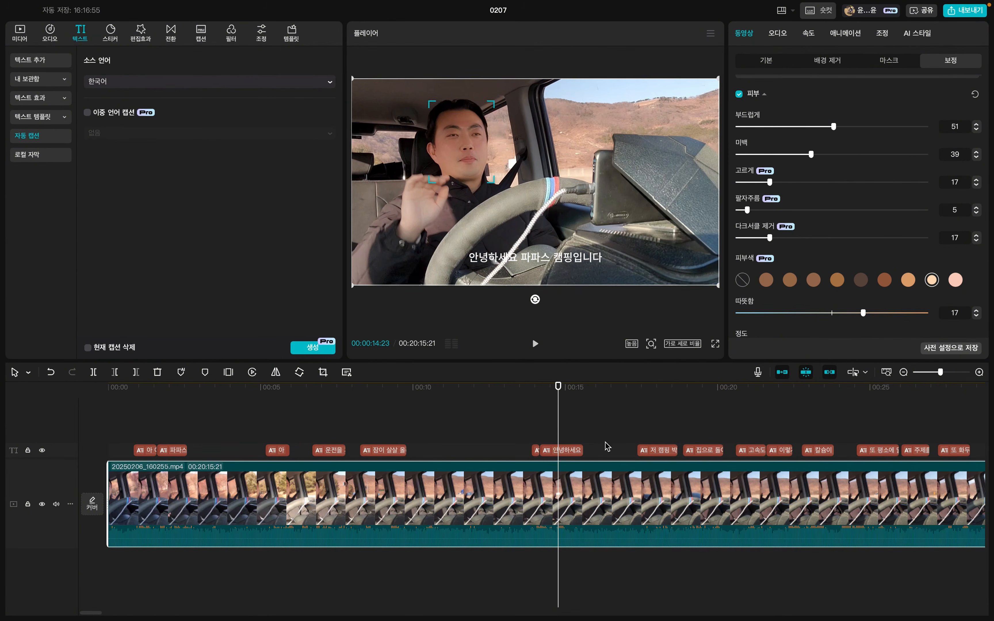
{"action": "left_click", "coordinate": [903, 372]}
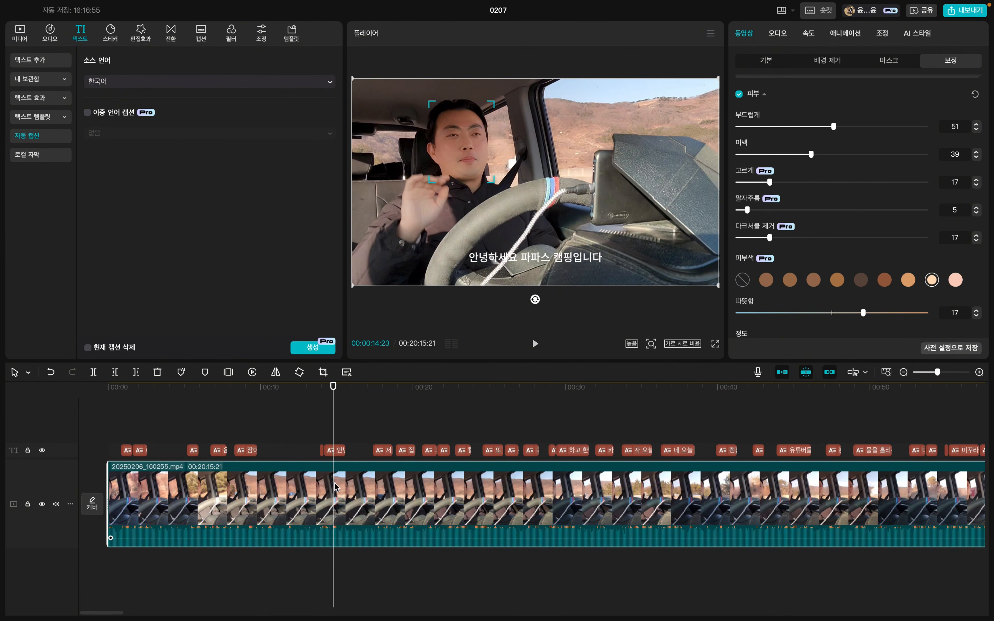
{"action": "left_click", "coordinate": [356, 457]}
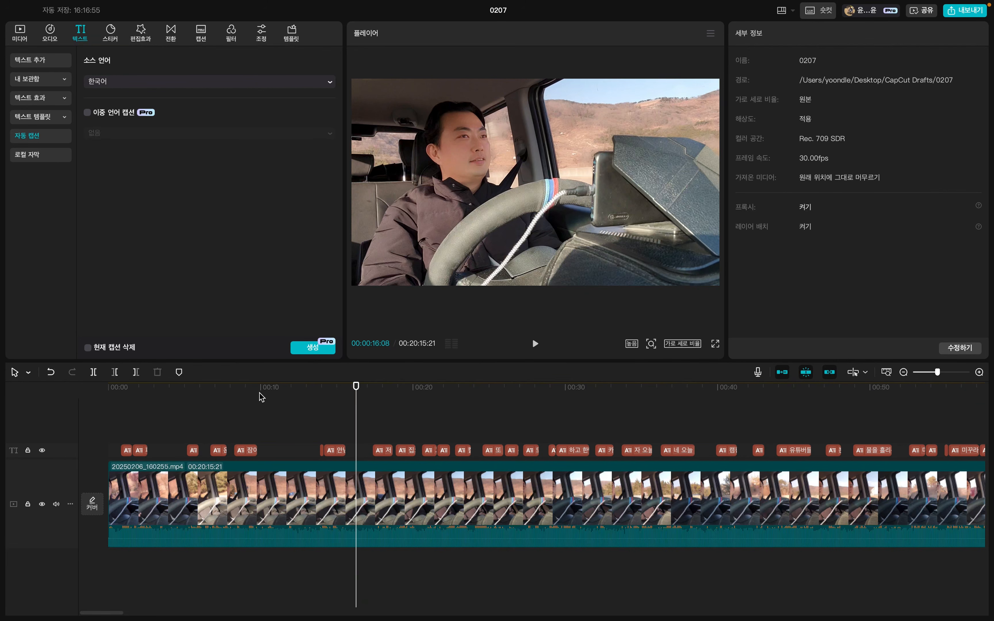
Scrub from 00:00:00:11 to 00:00:15:18 to review the footage around the opening greeting.
{"action": "left_click", "coordinate": [116, 389]}
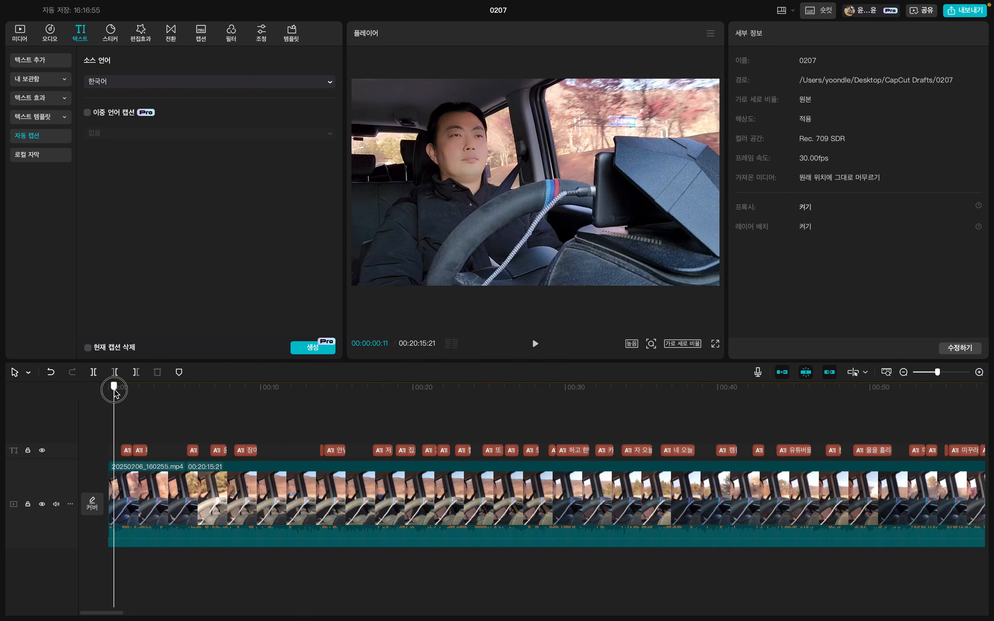
{"action": "left_click", "coordinate": [263, 389]}
{"action": "left_click", "coordinate": [316, 407]}
{"action": "left_click", "coordinate": [345, 415]}
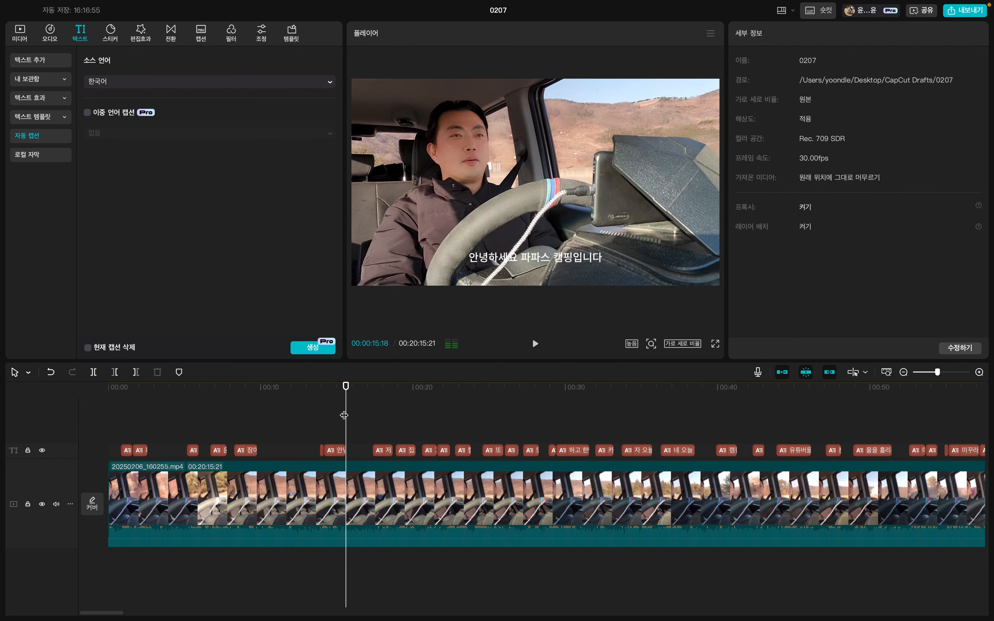
Lower the system volume, locate the spoken greeting and trim about the first 14 seconds off the clip.
{"action": "left_click", "coordinate": [370, 516]}
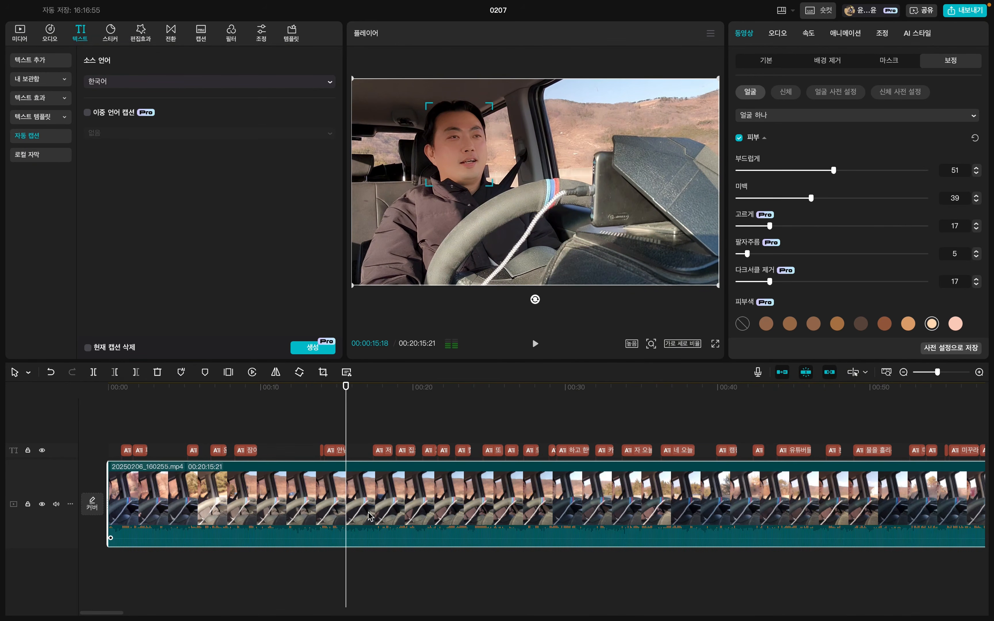
{"action": "key", "text": "XF86AudioLowerVolume"}
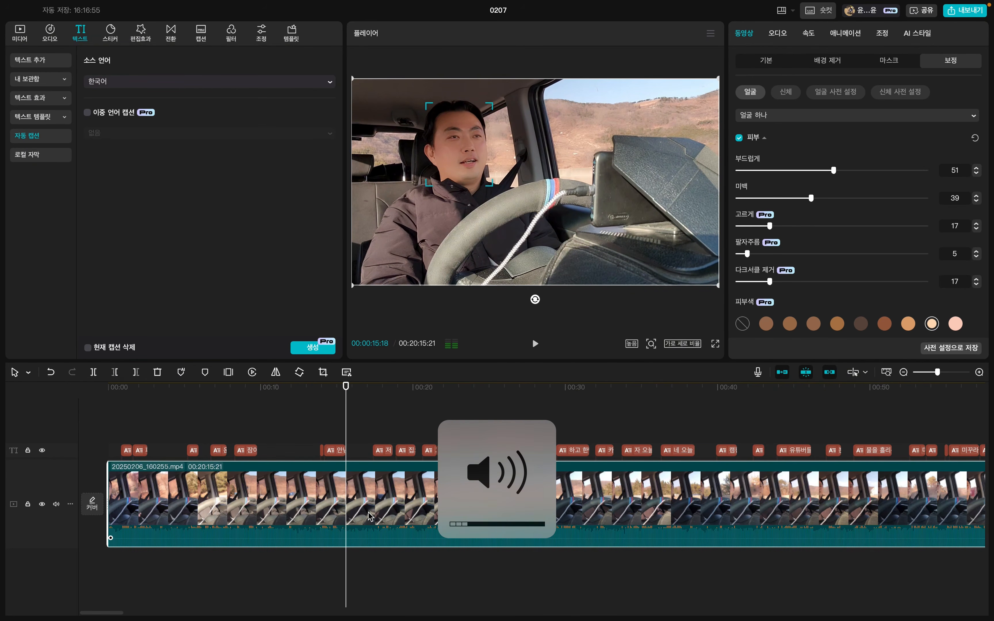
{"action": "key", "text": "XF86AudioLowerVolume"}
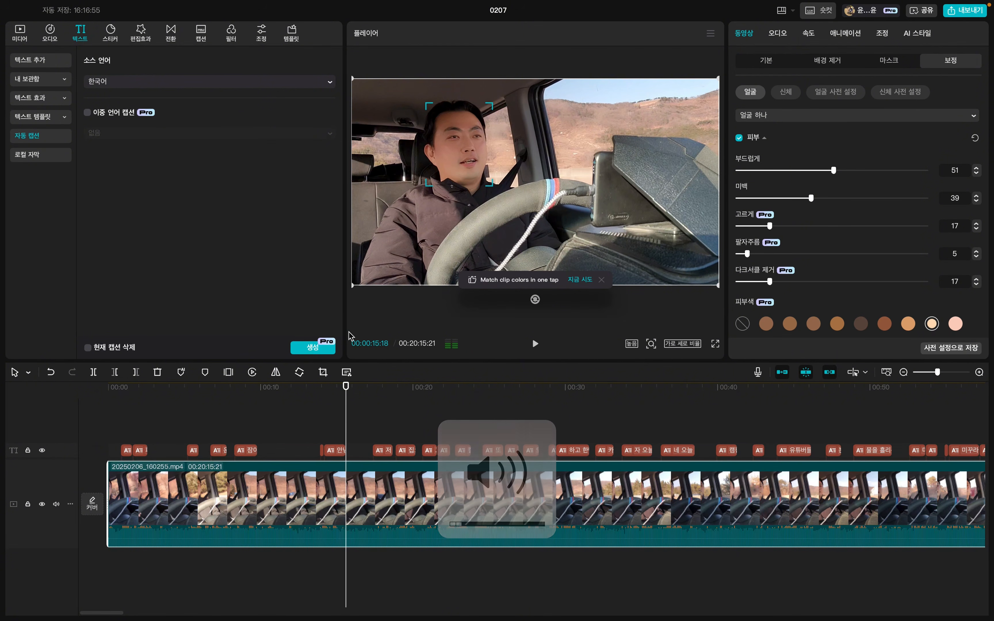
{"action": "left_click_drag", "start_coordinate": [345, 388], "coordinate": [128, 388]}
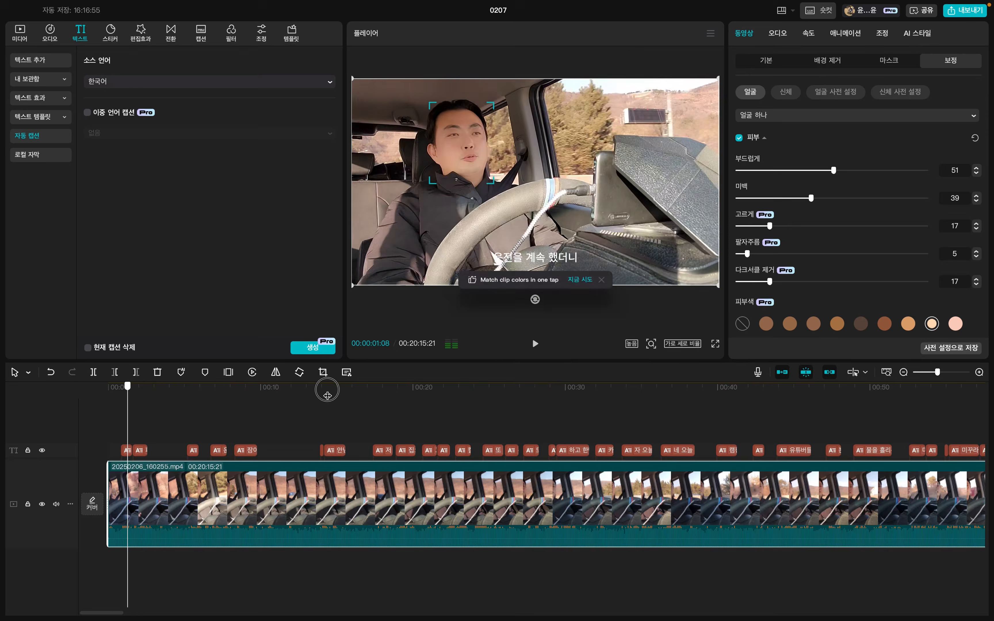
{"action": "left_click", "coordinate": [328, 396]}
{"action": "mouse_move", "coordinate": [327, 395]}
{"action": "left_mouse_down"}
{"action": "mouse_move", "coordinate": [387, 397]}
{"action": "mouse_move", "coordinate": [320, 403]}
{"action": "left_mouse_up"}
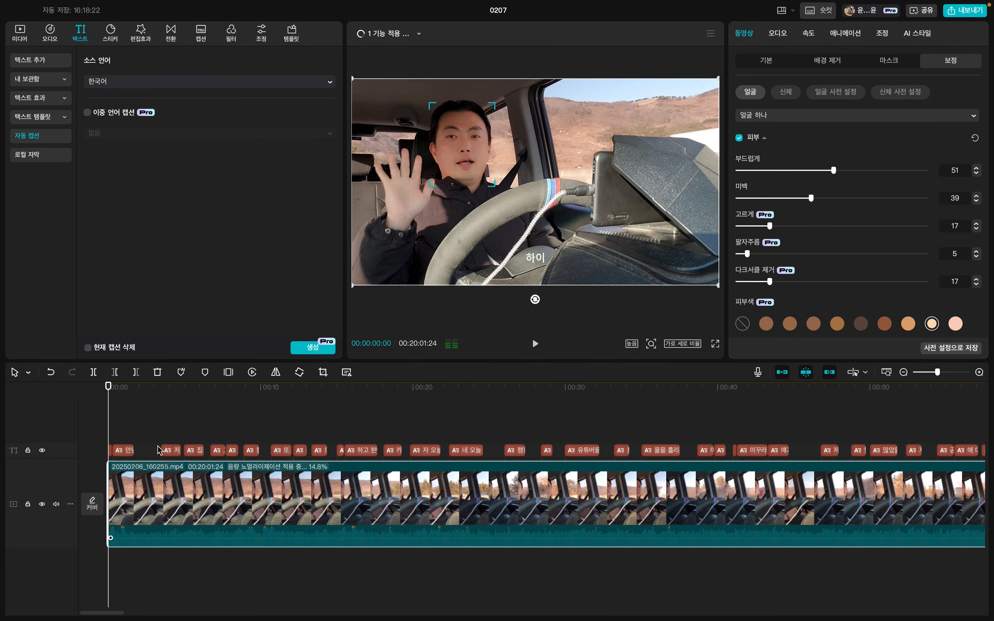
Check the trimmed timeline at 00:00:02:09 and 00:00:13:25, and show the imported source media.
{"action": "left_click_drag", "start_coordinate": [109, 387], "coordinate": [143, 392]}
{"action": "left_click", "coordinate": [18, 39]}
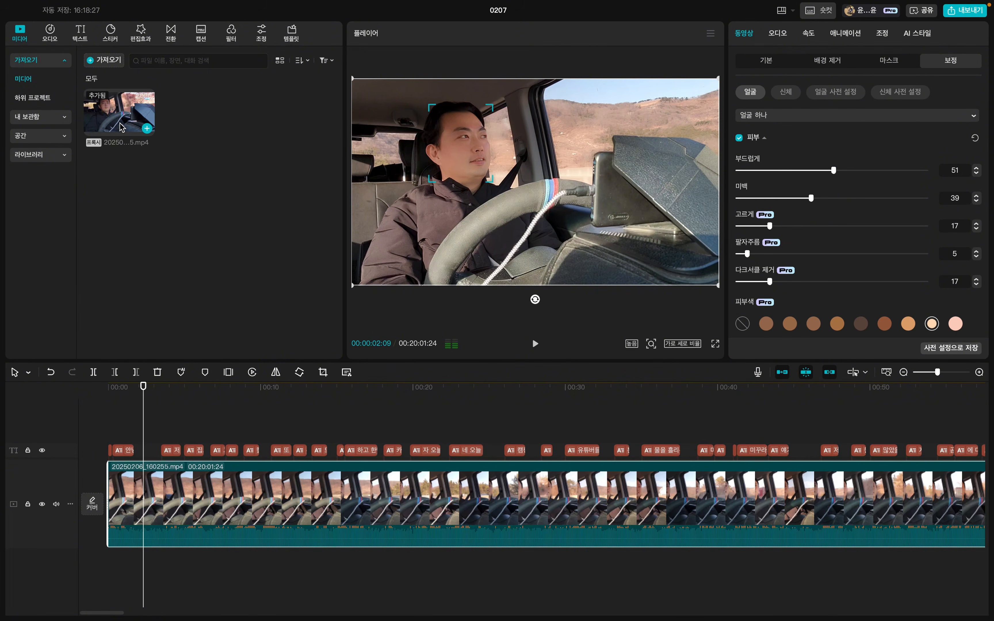
{"action": "left_click", "coordinate": [319, 398]}
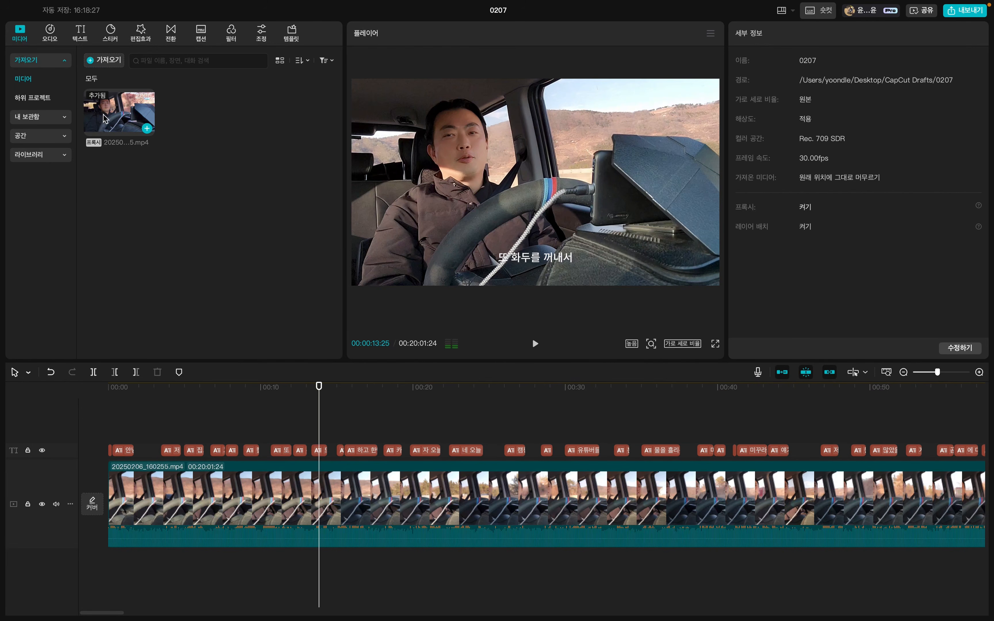
Check the end of the spoken greeting and split the clip at 00:00:01:21.
{"action": "mouse_move", "coordinate": [143, 405]}
{"action": "left_mouse_down"}
{"action": "mouse_move", "coordinate": [133, 401]}
{"action": "mouse_move", "coordinate": [163, 400]}
{"action": "mouse_move", "coordinate": [136, 402]}
{"action": "left_mouse_up"}
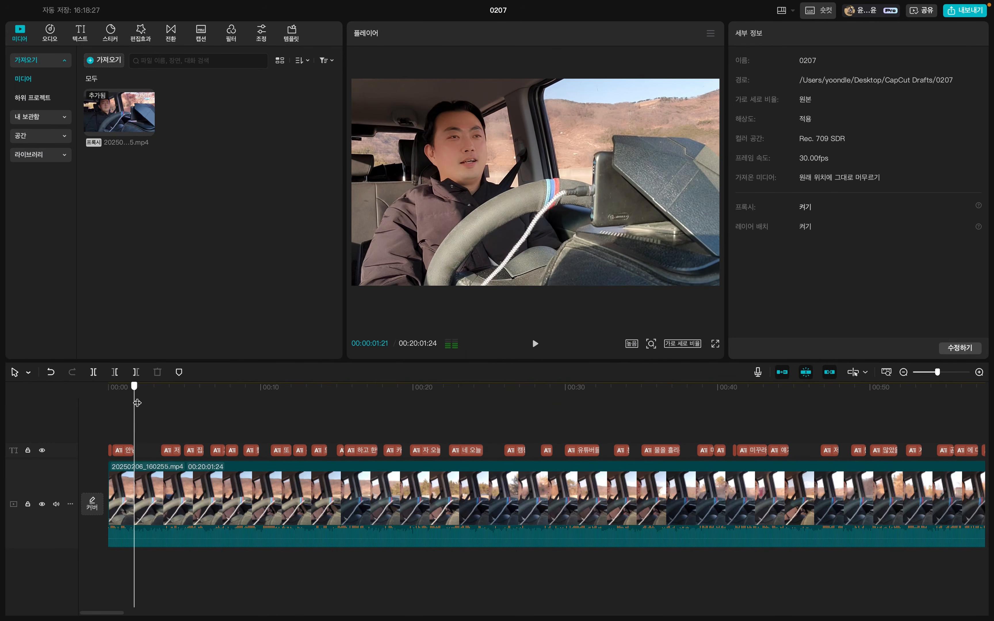
{"action": "key", "text": "space"}
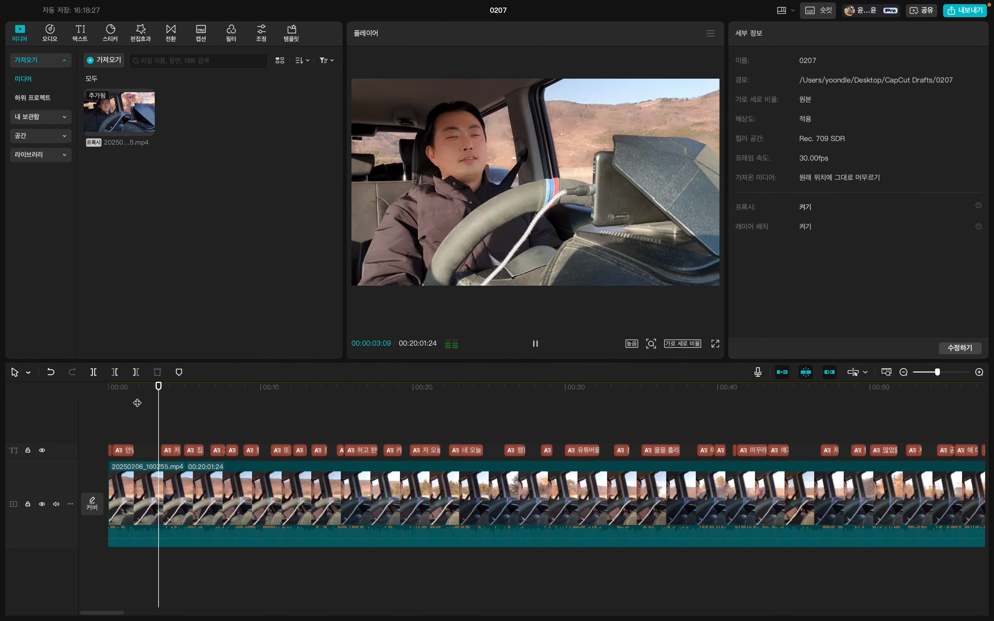
{"action": "key", "text": "space"}
{"action": "left_click", "coordinate": [134, 392]}
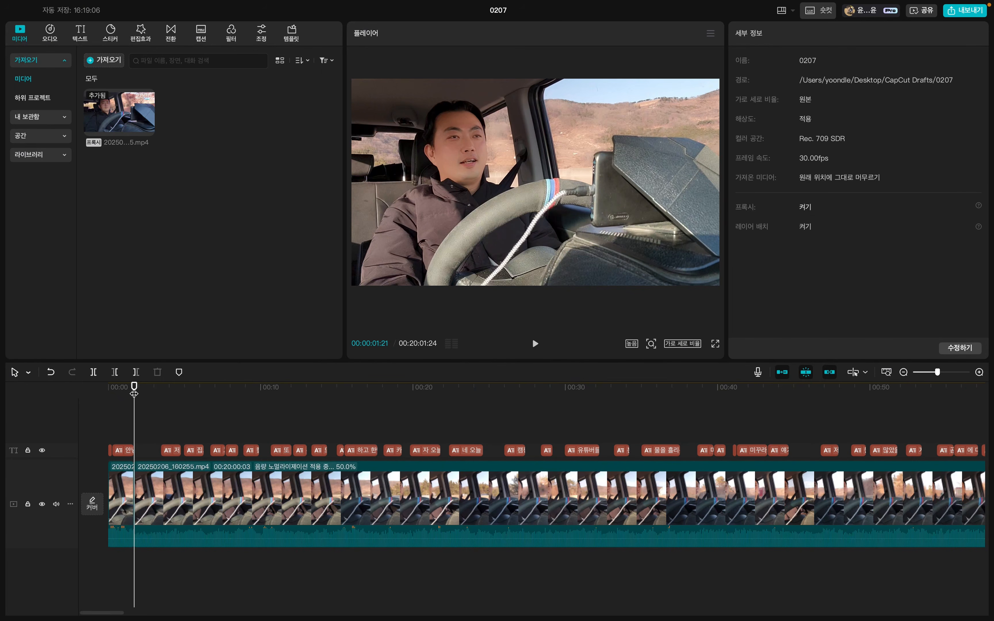
{"action": "mouse_move", "coordinate": [134, 388]}
{"action": "left_mouse_down"}
{"action": "mouse_move", "coordinate": [160, 393]}
{"action": "mouse_move", "coordinate": [132, 396]}
{"action": "left_mouse_up"}
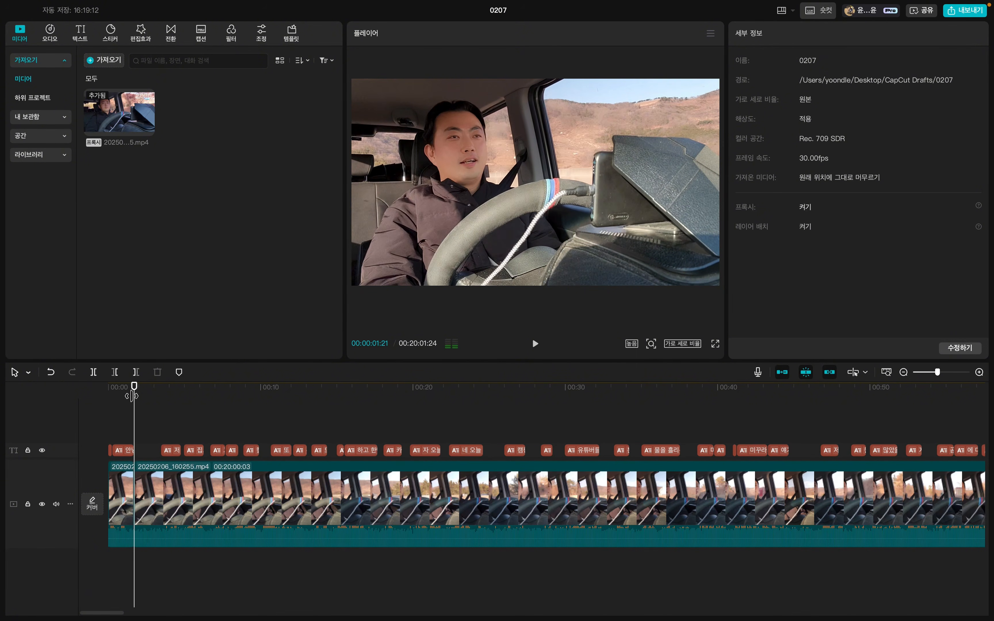
Remove the silent gap from 00:00:01:21 up to the caption "저 캠핑 박람회 갔다가".
{"action": "key", "text": "Down"}
{"action": "key", "text": "Down"}
{"action": "key", "text": "Down"}
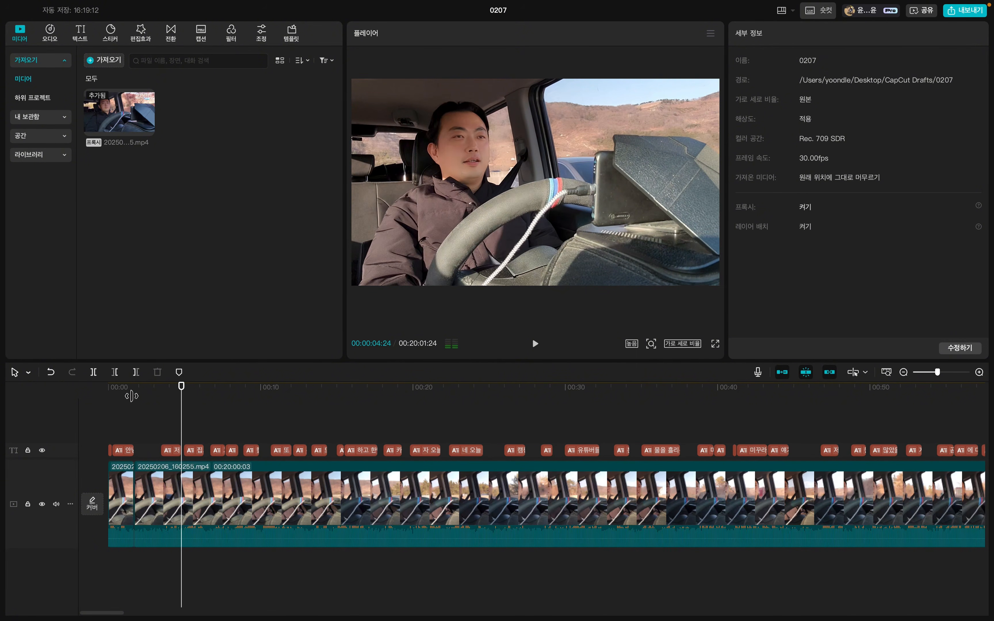
{"action": "key", "text": "Up"}
{"action": "key", "text": "Up"}
{"action": "key", "text": "Up"}
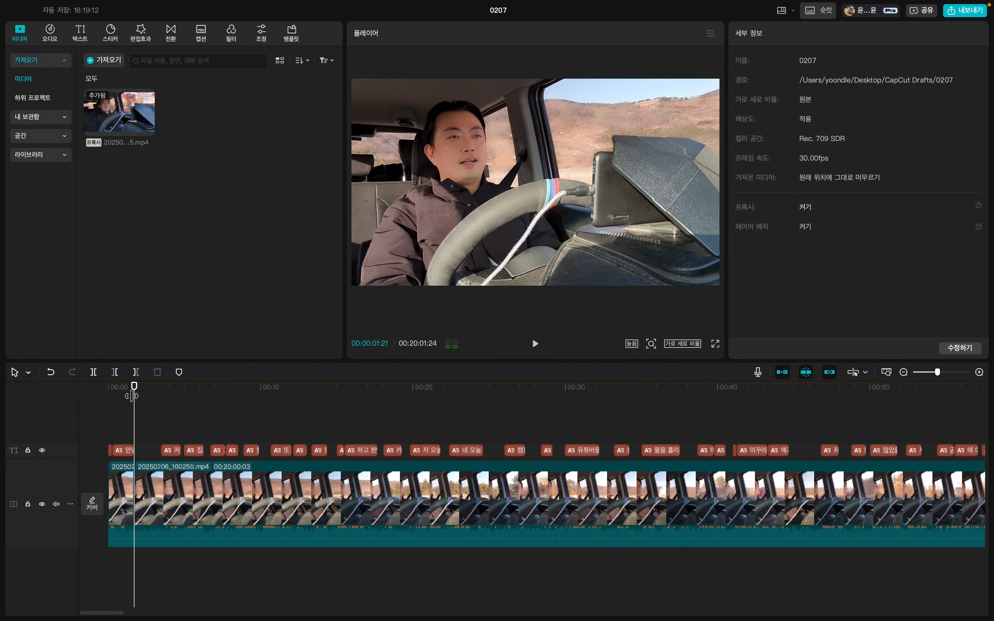
{"action": "key", "text": "Down"}
{"action": "key", "text": "q"}
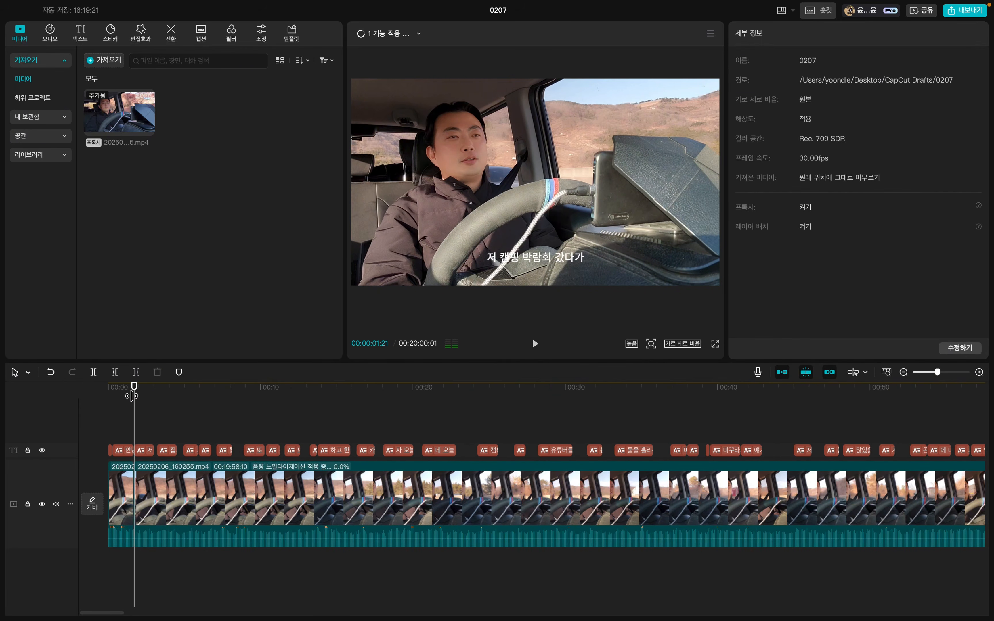
Cut out the silent gaps between consecutive captions from 00:00:03:01 to 00:00:06:07.
{"action": "key", "text": "Down"}
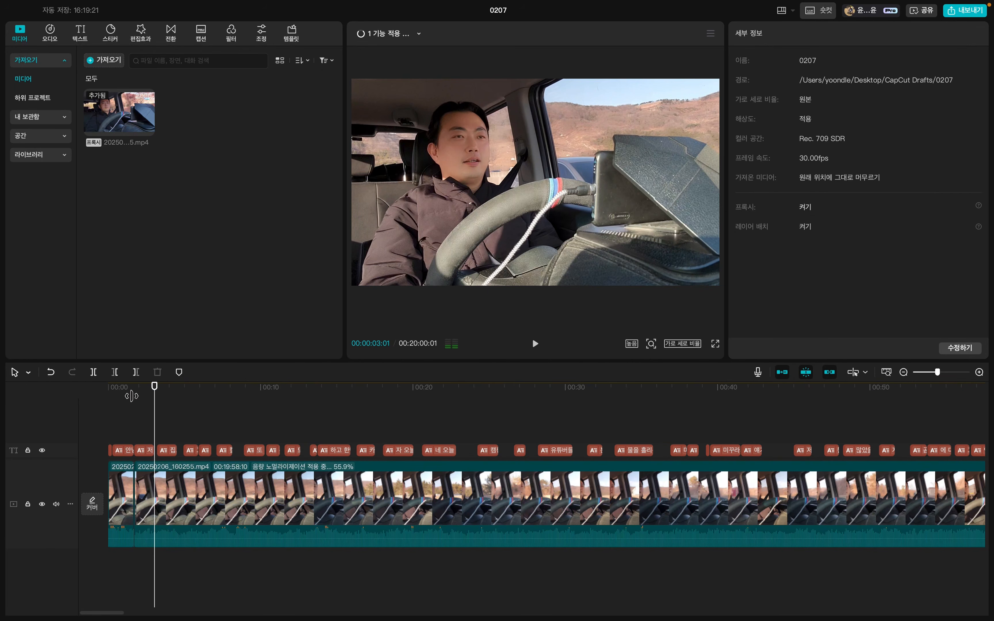
{"action": "key", "text": "w"}
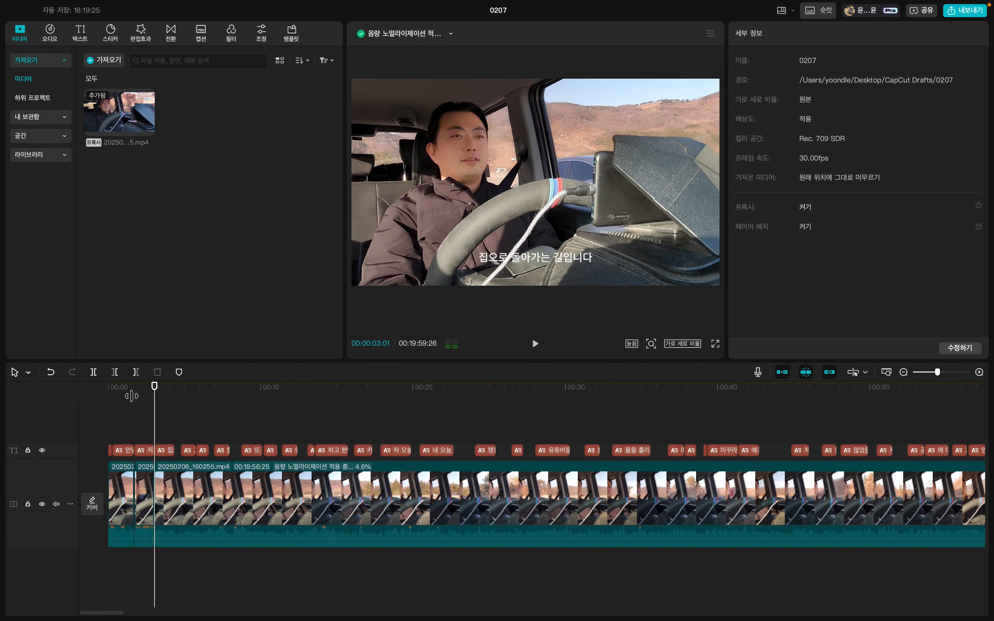
{"action": "key", "text": "Down"}
{"action": "key", "text": "w"}
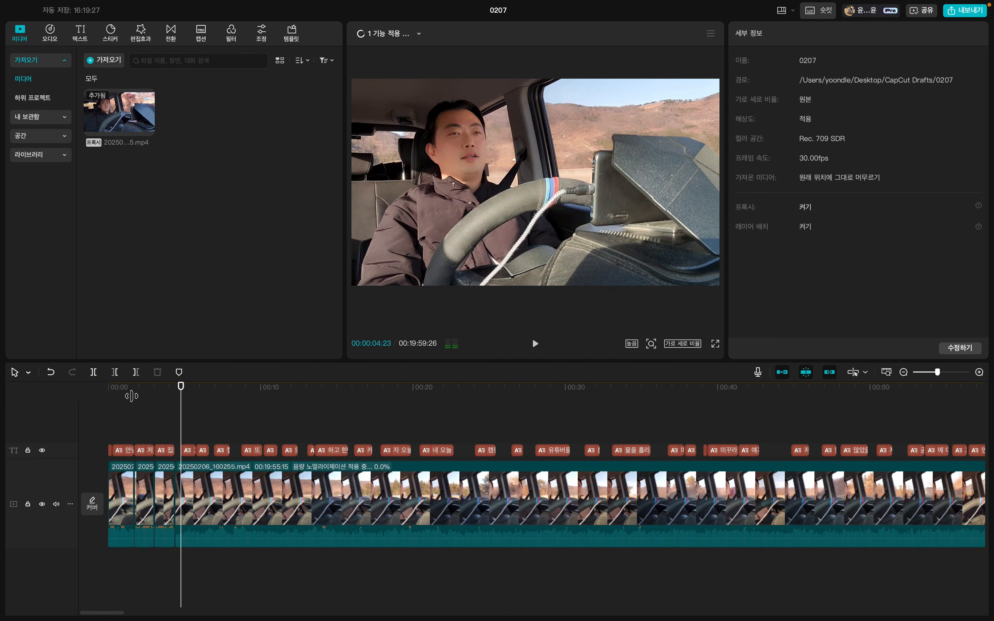
{"action": "key", "text": "Down"}
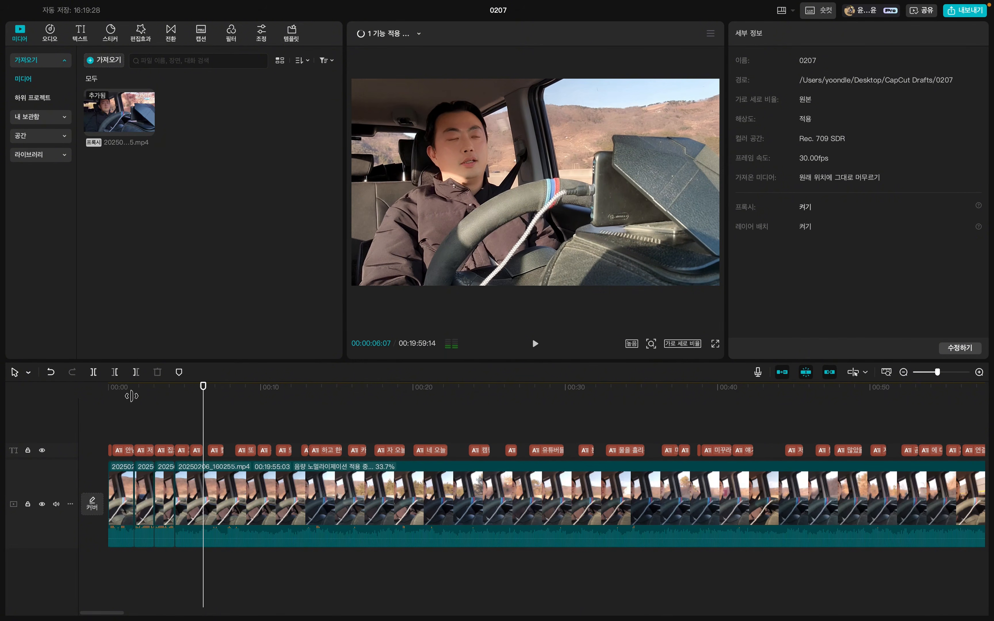
{"action": "key", "text": "w"}
Split the clip at 00:00:07:09 and remove the gap before the caption "또 평소에 말하고 싶었던".
{"action": "key", "text": "Down"}
{"action": "key", "text": "Down"}
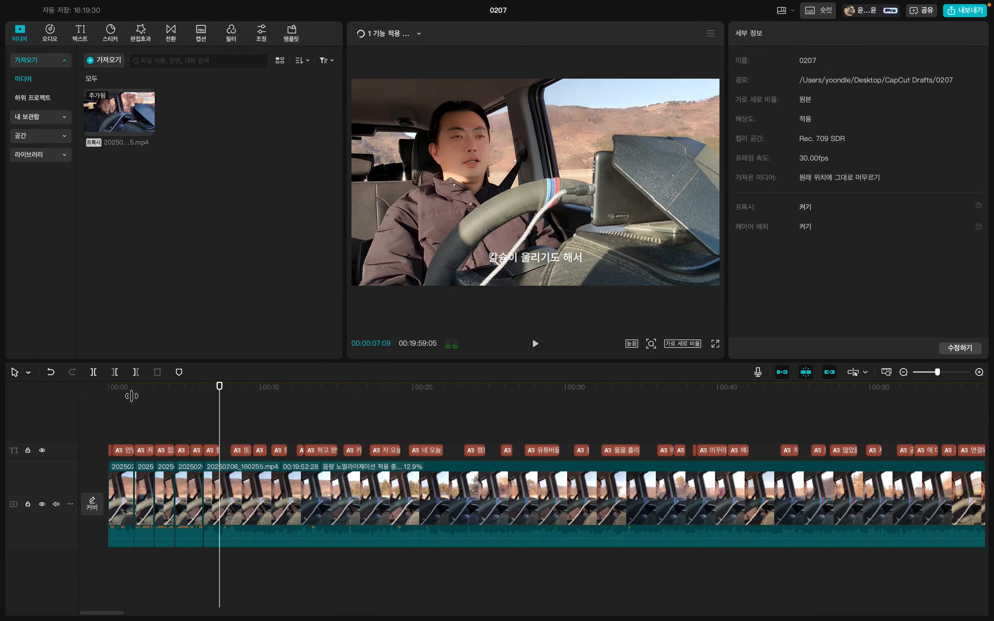
{"action": "key", "text": "super+b"}
{"action": "key", "text": "Down"}
{"action": "key", "text": "q"}
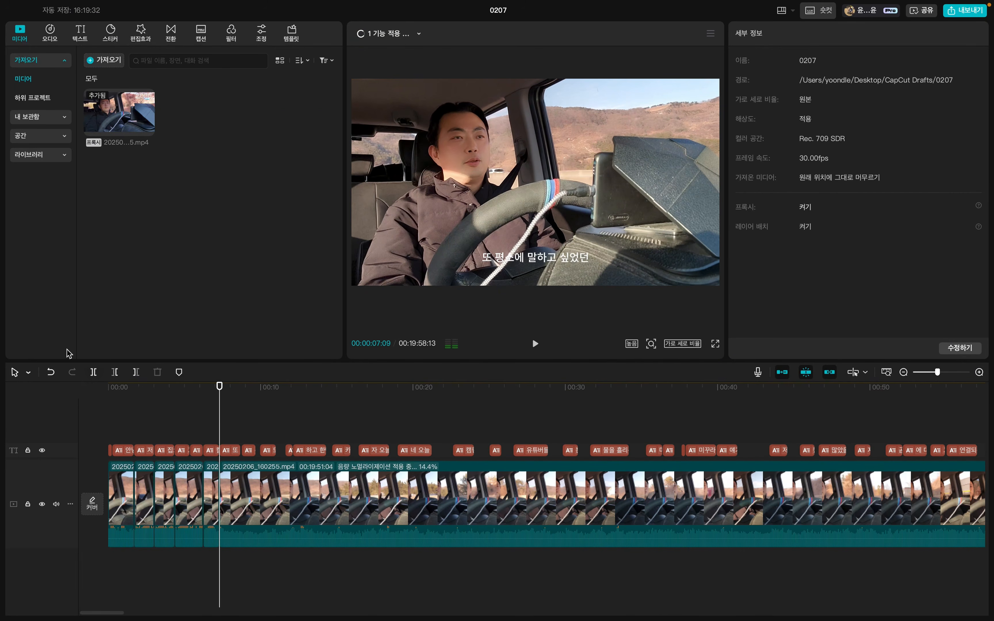
Play the cut opening from the start up to 00:00:15:20 to check the edits.
{"action": "left_click", "coordinate": [100, 389]}
{"action": "key", "text": "space"}
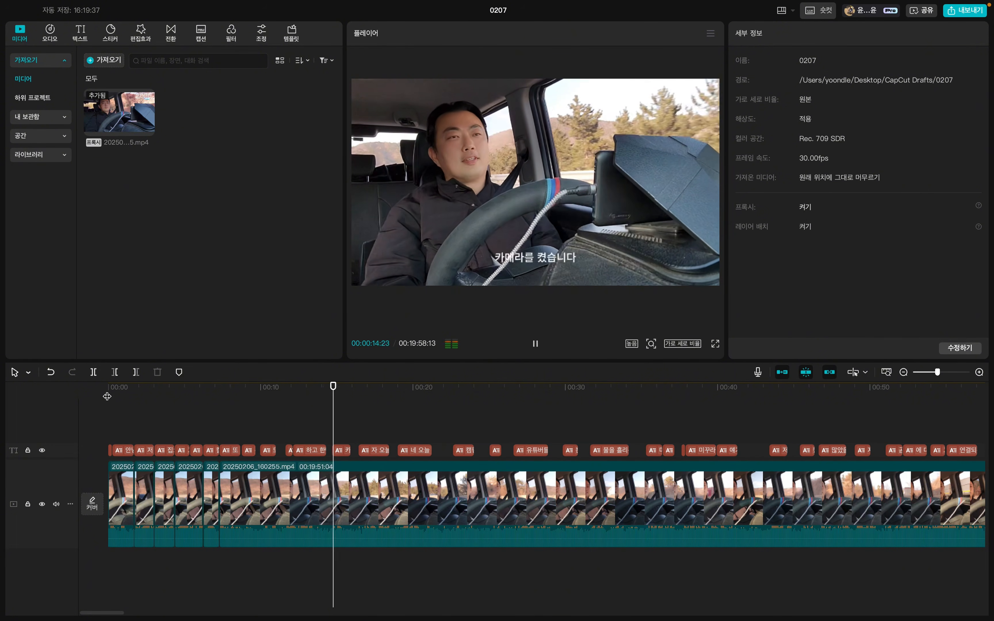
{"action": "key", "text": "space"}
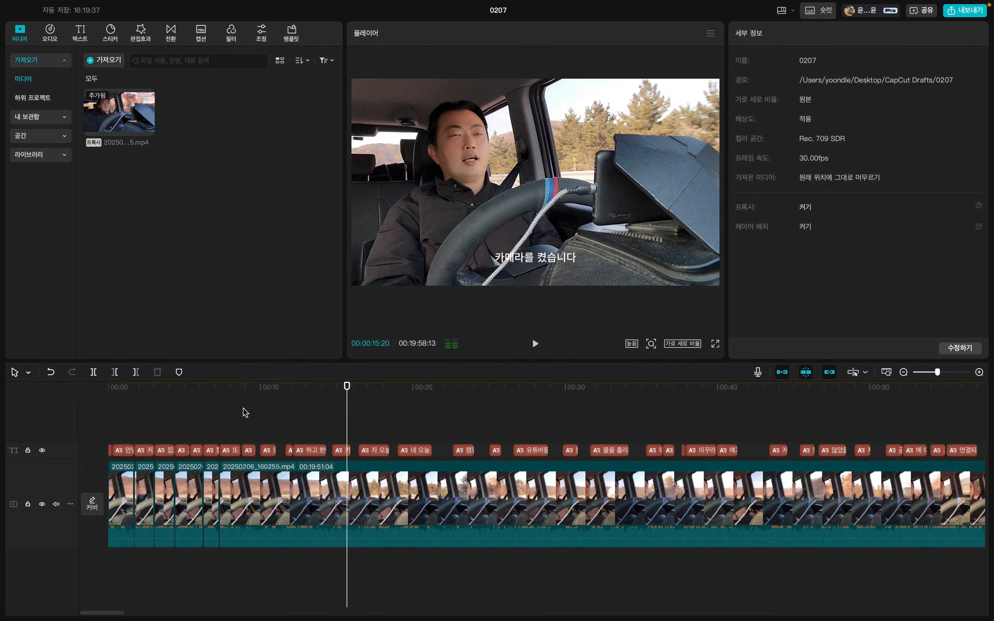
Split the remaining clip near 00:00:09:21 and remove the short gap before the caption "또 화두를 꺼내서".
{"action": "left_click", "coordinate": [243, 394]}
{"action": "mouse_move", "coordinate": [242, 392]}
{"action": "left_mouse_down"}
{"action": "mouse_move", "coordinate": [302, 399]}
{"action": "mouse_move", "coordinate": [256, 397]}
{"action": "left_mouse_up"}
{"action": "left_click", "coordinate": [255, 507]}
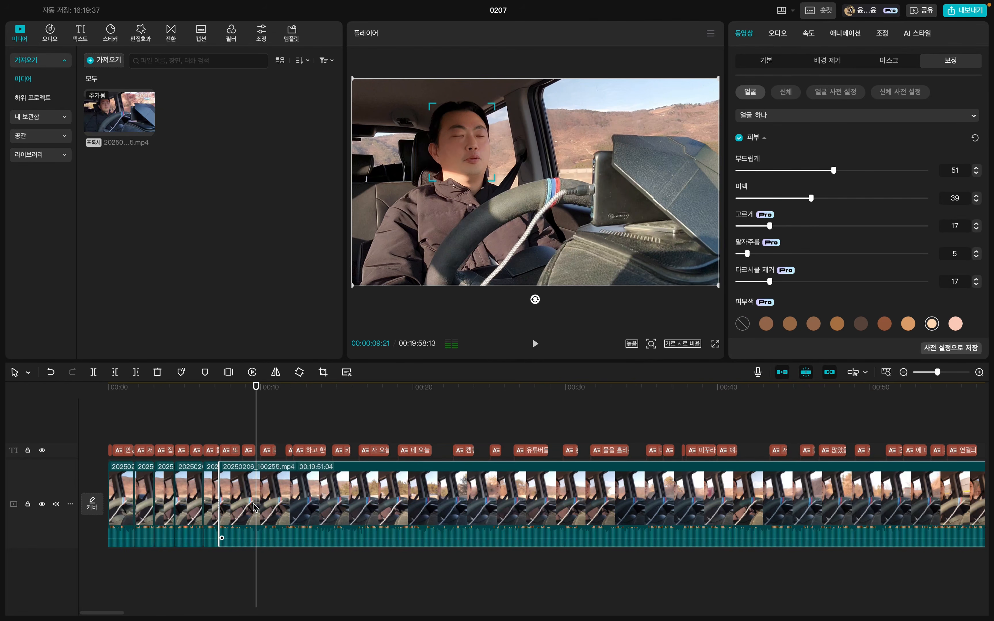
{"action": "key", "text": "super+b"}
{"action": "key", "text": "Up"}
{"action": "key", "text": "Down"}
Cut out the silent gaps between captions from 00:00:10:23 up to the caption "카메라를 켰습니다".
{"action": "key", "text": "Down"}
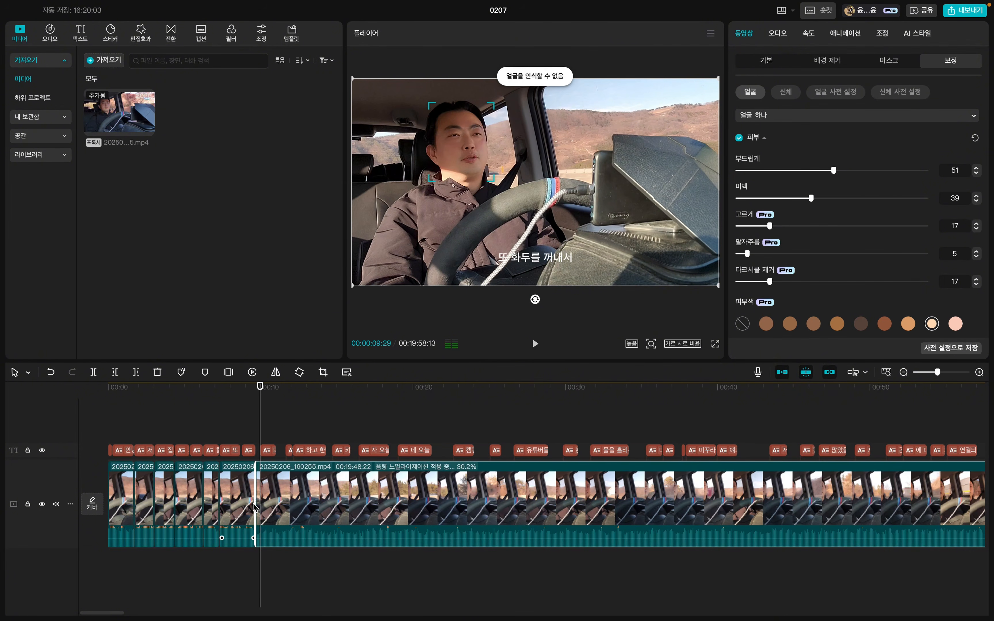
{"action": "key", "text": "q"}
{"action": "key", "text": "Up"}
{"action": "key", "text": "Down"}
{"action": "key", "text": "Down"}
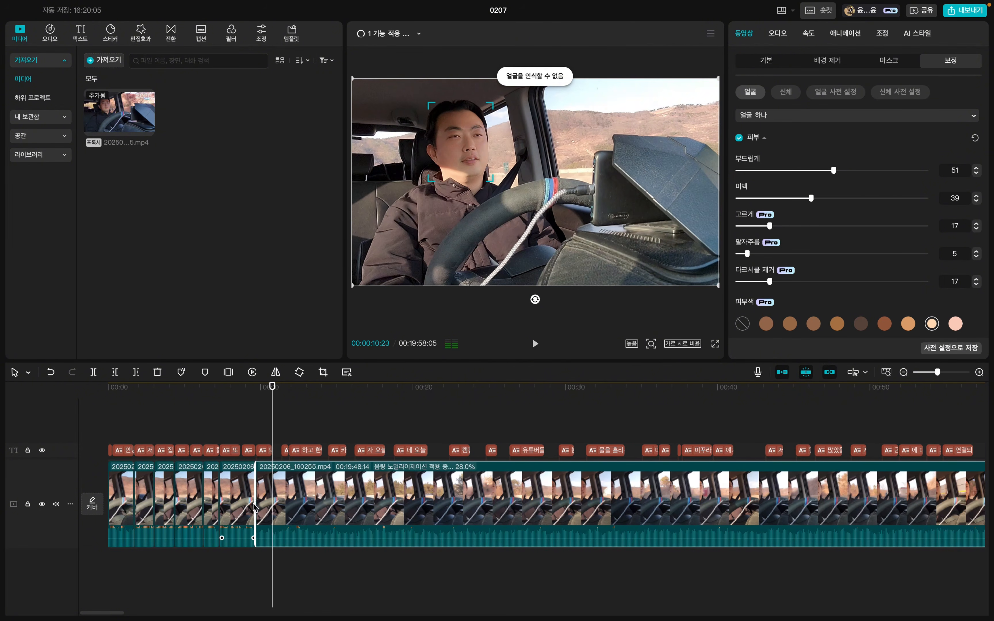
{"action": "key", "text": "super+b"}
{"action": "key", "text": "Down"}
{"action": "key", "text": "q"}
{"action": "key", "text": "Down"}
{"action": "key", "text": "Down"}
{"action": "key", "text": "super+b"}
Split after the next captions and remove the silent gaps between them up to 00:00:16:22.
{"action": "key", "text": "Down"}
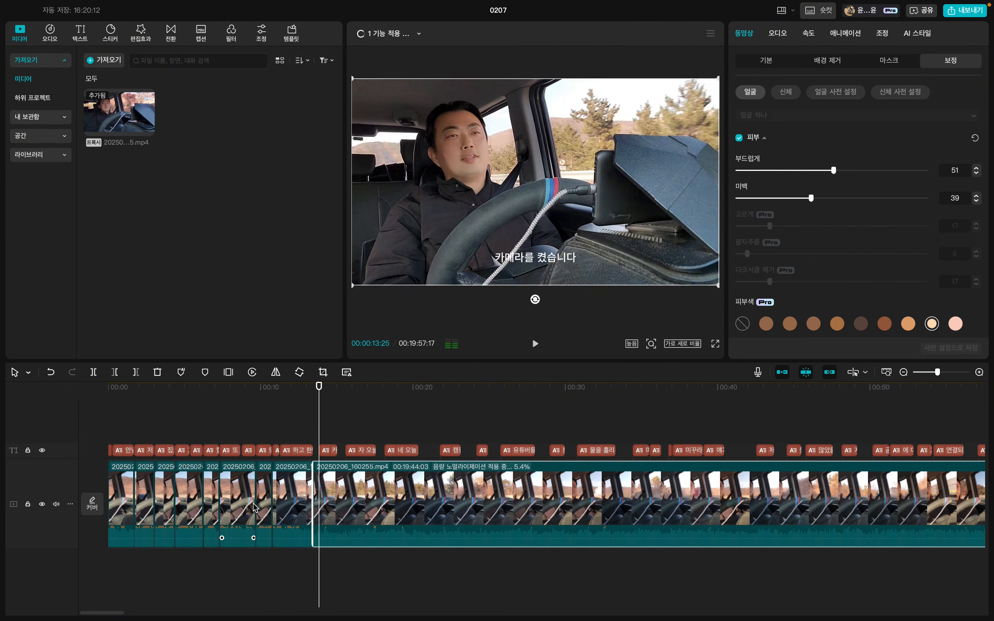
{"action": "key", "text": "q"}
{"action": "key", "text": "Down"}
{"action": "key", "text": "super+b"}
{"action": "key", "text": "Down"}
{"action": "key", "text": "q"}
{"action": "key", "text": "Down"}
{"action": "key", "text": "super+b"}
Split the clip at 00:00:19:00 and remove the gap before the caption "캠핑 유튜버".
{"action": "key", "text": "Down"}
{"action": "key", "text": "q"}
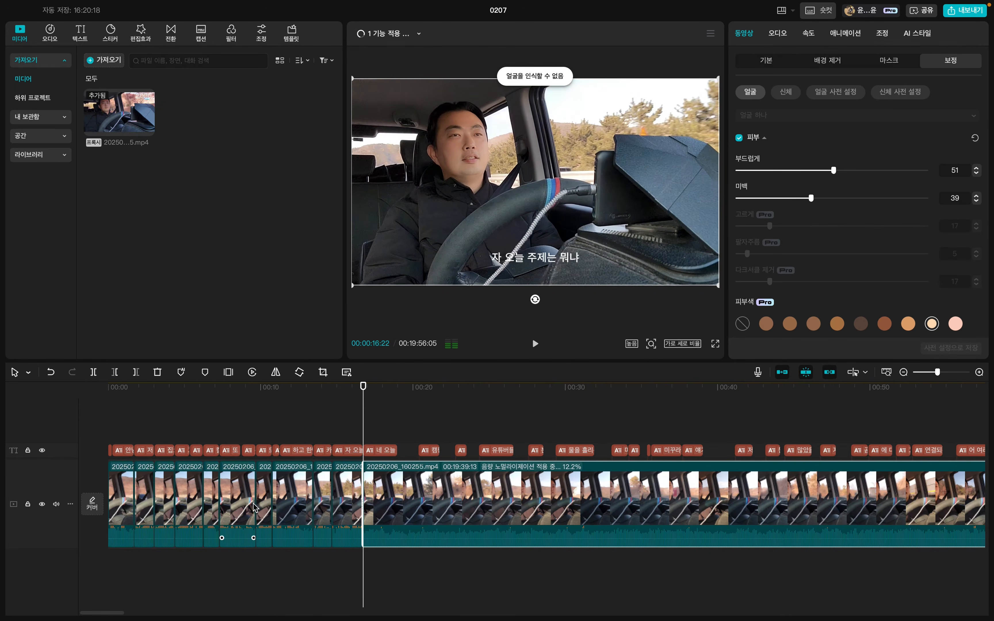
{"action": "key", "text": "Down"}
{"action": "key", "text": "super+b"}
{"action": "key", "text": "Down"}
{"action": "key", "text": "q"}
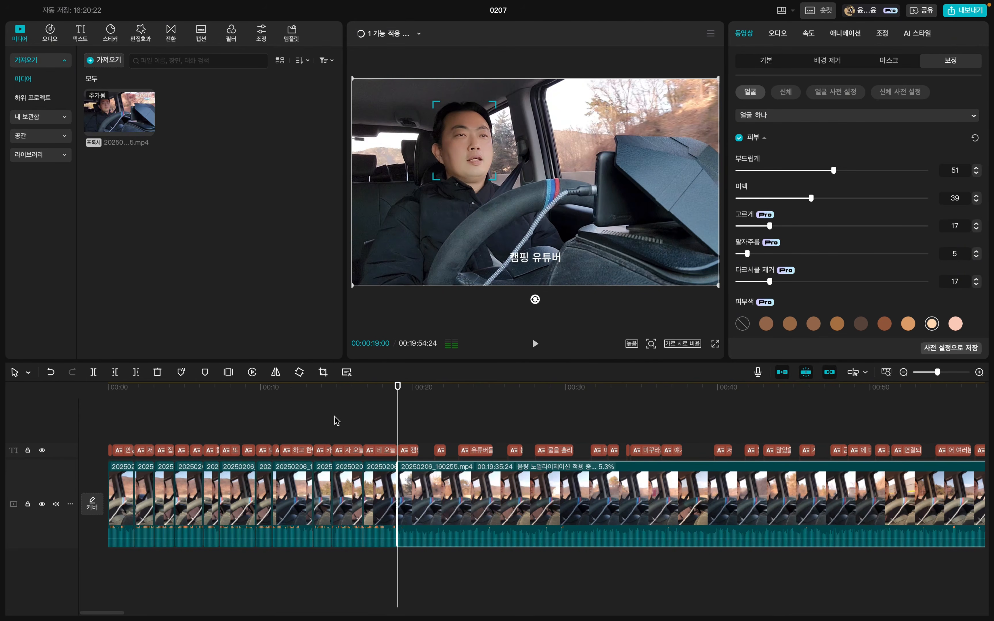
Inspect the cut segments of the opening and compare them with the uncut remainder across the full timeline.
{"action": "mouse_move", "coordinate": [327, 394]}
{"action": "left_mouse_down"}
{"action": "mouse_move", "coordinate": [300, 395]}
{"action": "mouse_move", "coordinate": [319, 396]}
{"action": "left_mouse_up"}
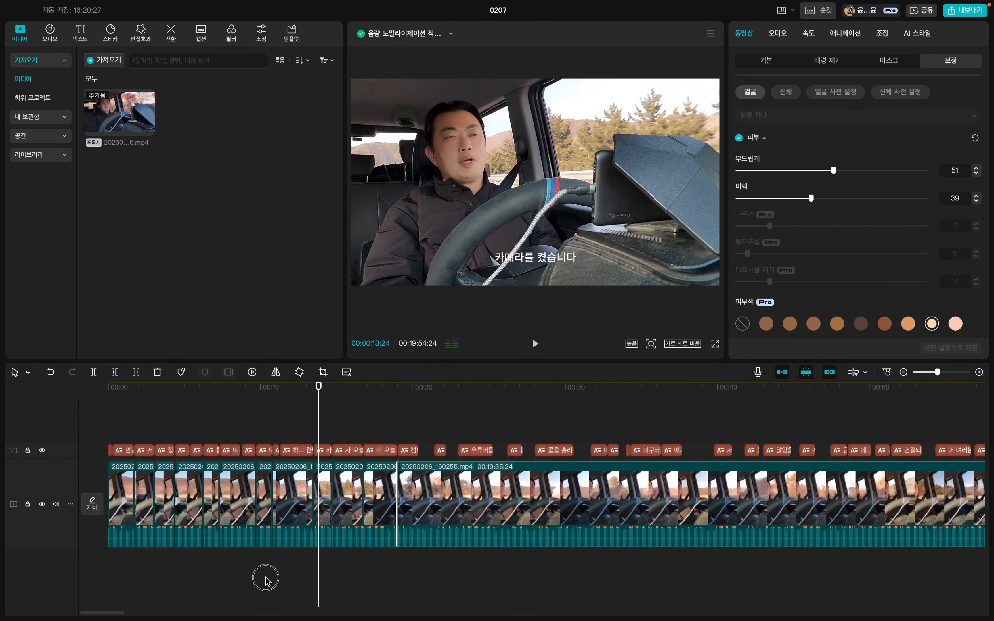
{"action": "left_click_drag", "start_coordinate": [266, 579], "coordinate": [333, 538]}
{"action": "left_click", "coordinate": [313, 580]}
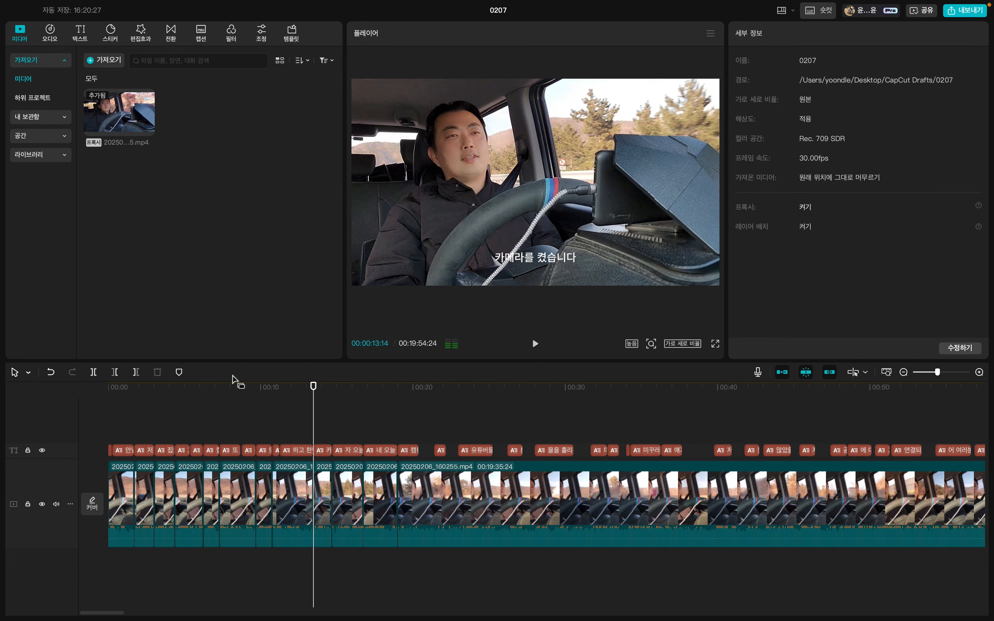
{"action": "left_click_drag", "start_coordinate": [148, 388], "coordinate": [98, 391]}
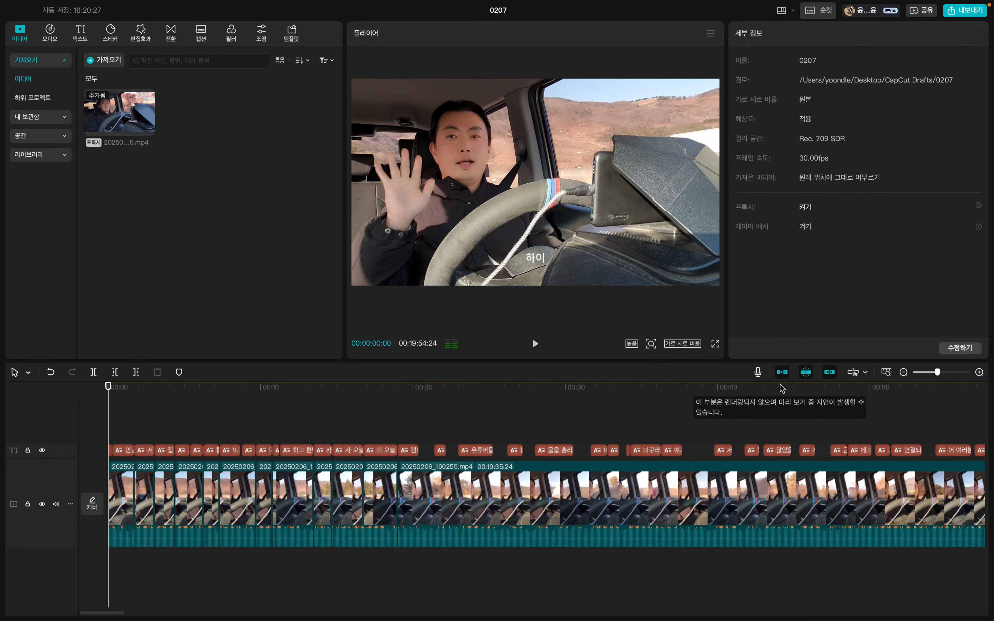
{"action": "left_click", "coordinate": [902, 373]}
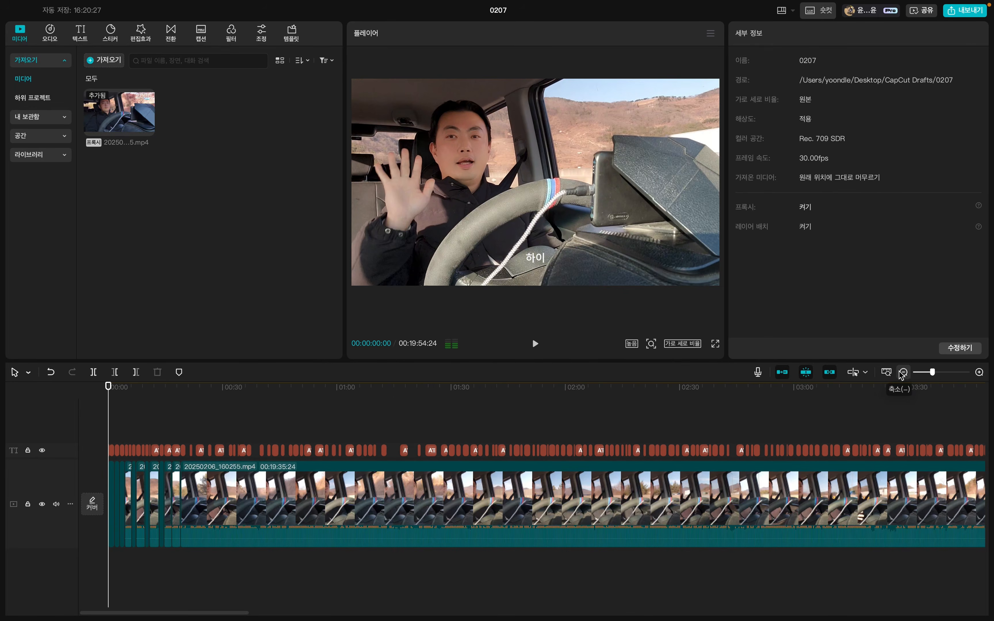
{"action": "left_click", "coordinate": [901, 373]}
{"action": "left_click", "coordinate": [901, 372]}
{"action": "left_click", "coordinate": [902, 373]}
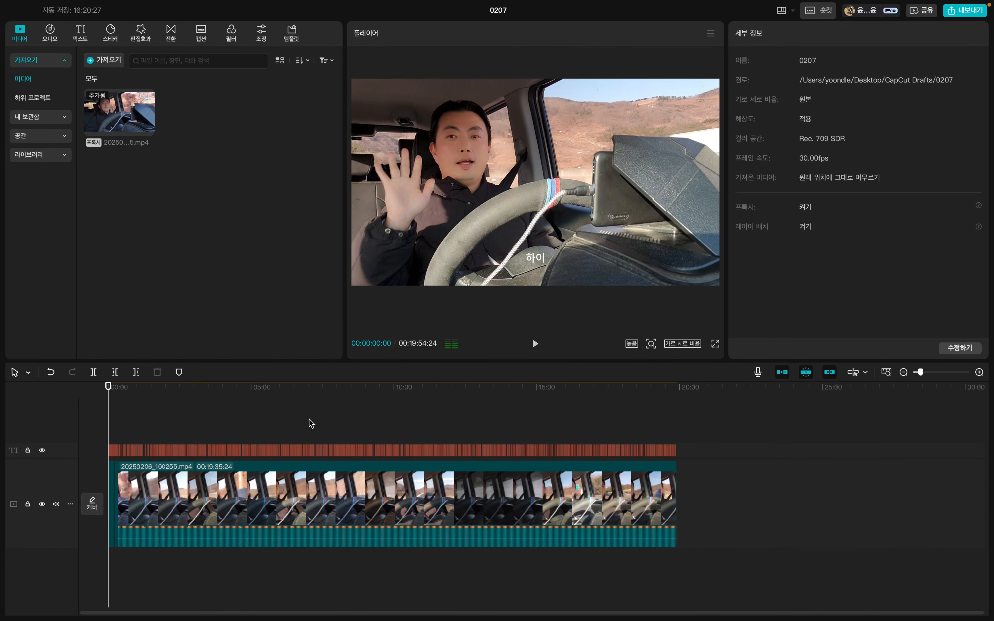
{"action": "left_click", "coordinate": [980, 372]}
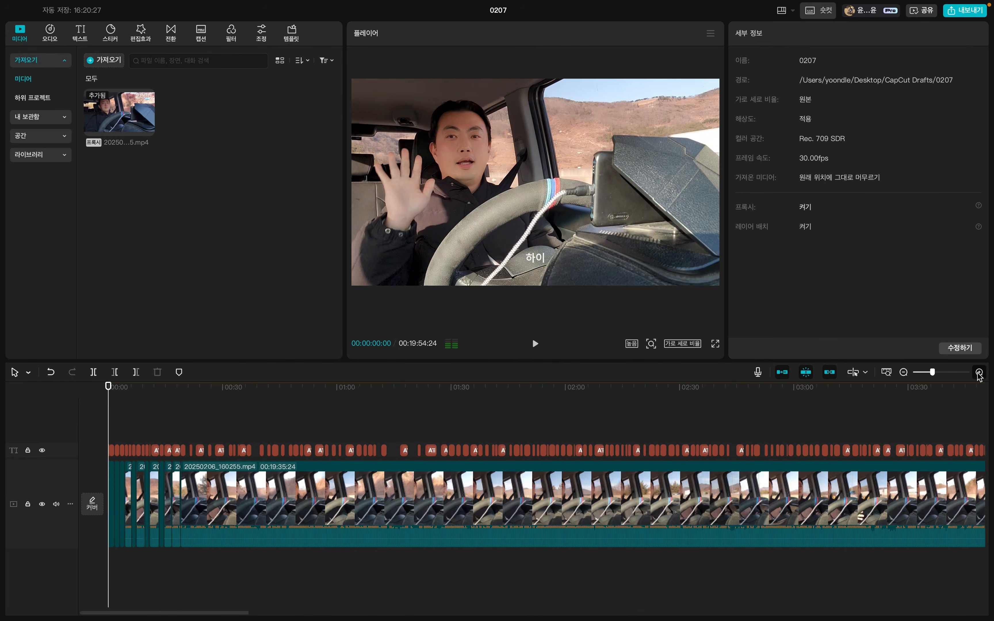
{"action": "left_click", "coordinate": [980, 373]}
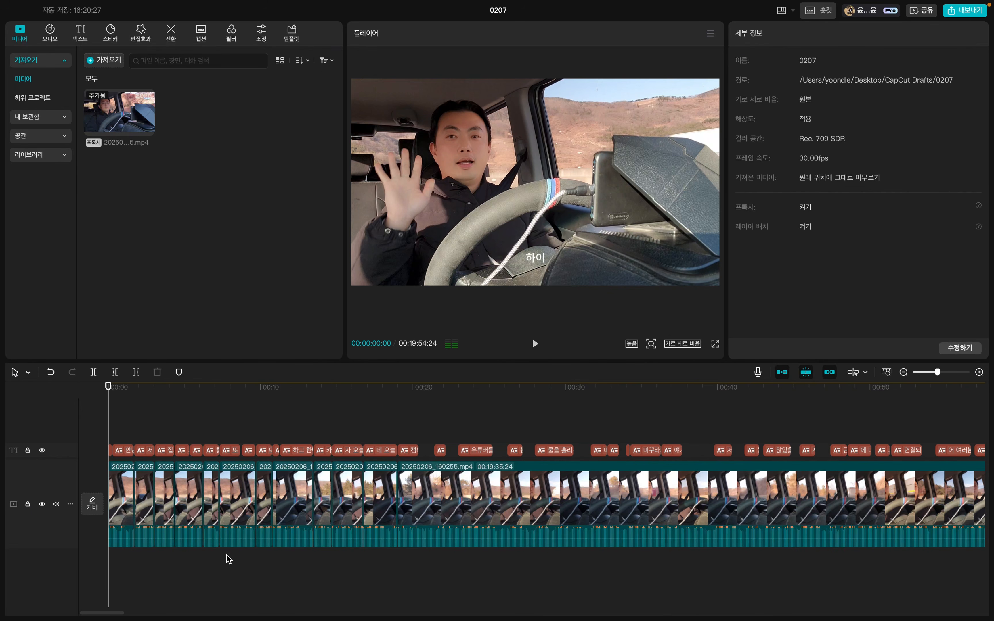
Play back the tightened opening up to 00:00:17:27 to judge its pacing.
{"action": "left_click", "coordinate": [255, 406]}
{"action": "key", "text": "space"}
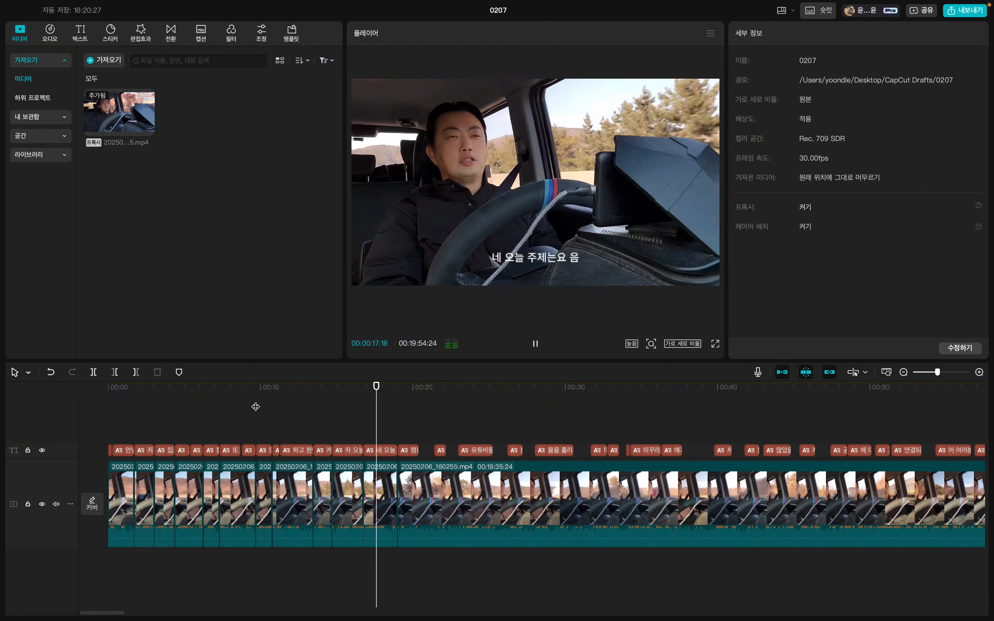
{"action": "key", "text": "space"}
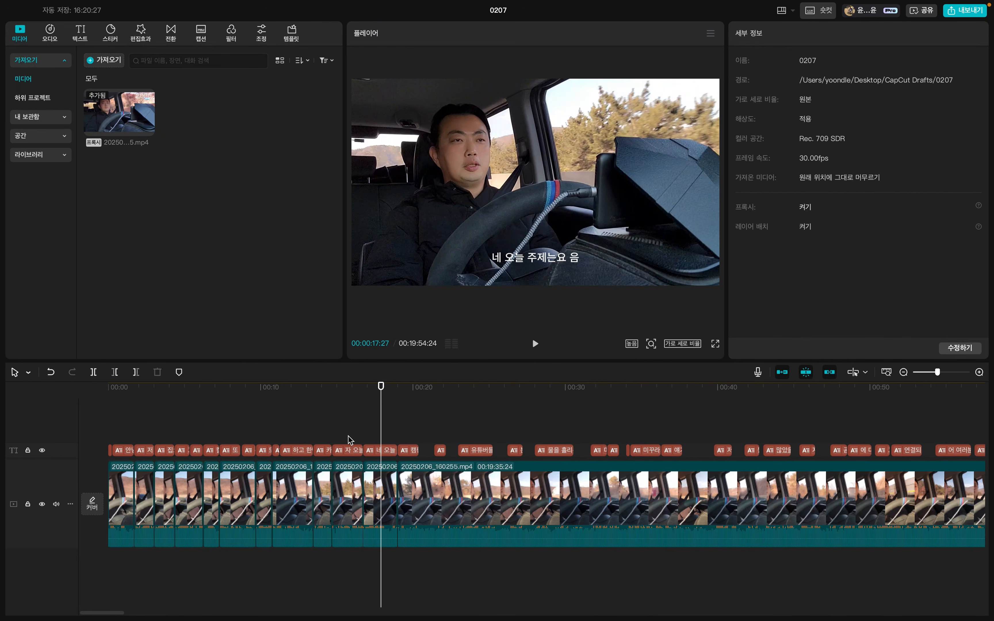
Select all the cut segments before 00:00:19:00 and set their playback speed to 1.1x.
{"action": "left_click_drag", "start_coordinate": [123, 556], "coordinate": [393, 530]}
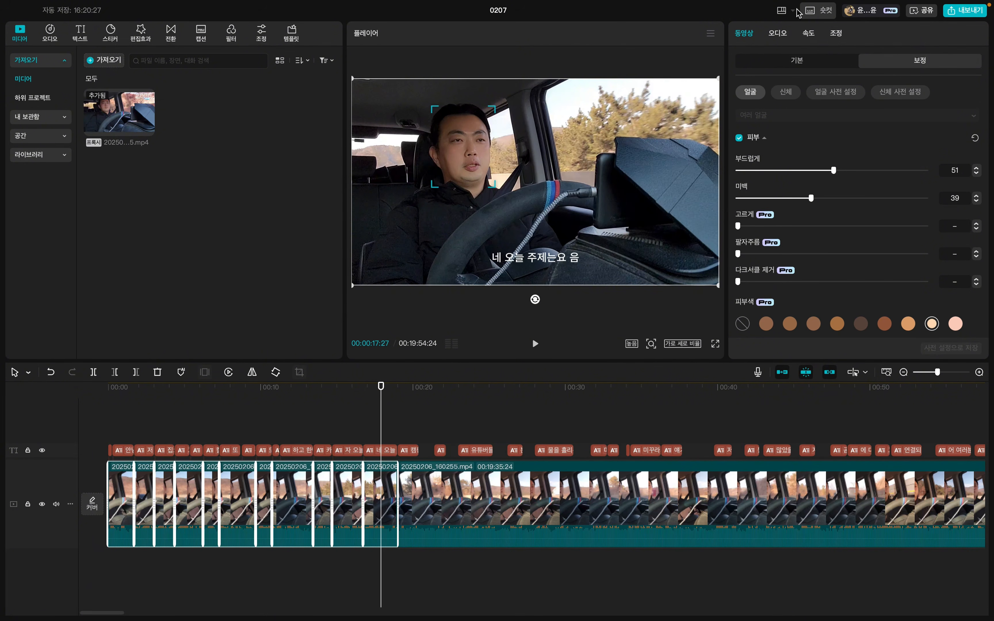
{"action": "left_click", "coordinate": [778, 34]}
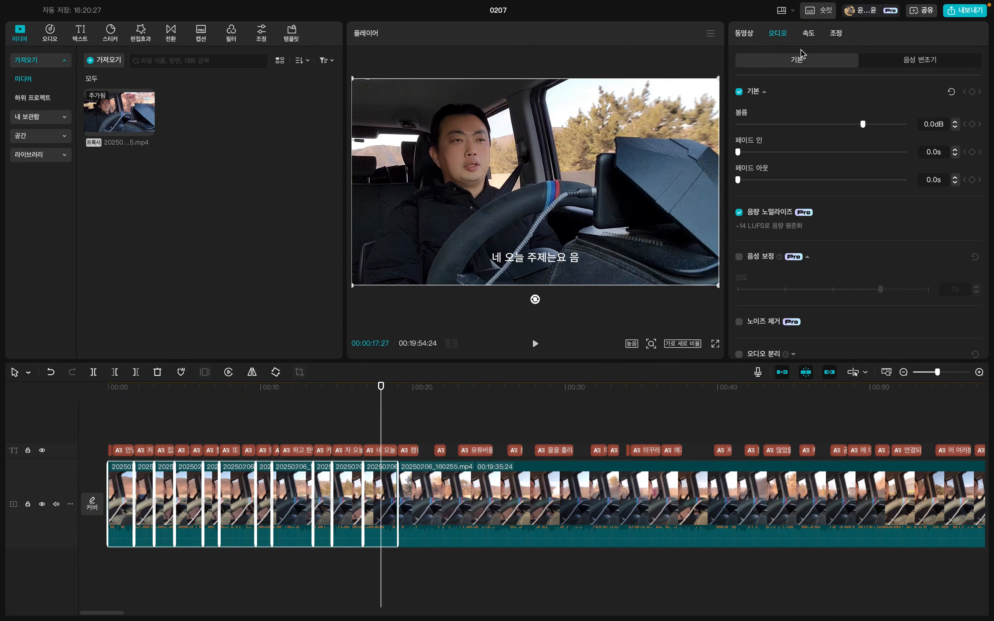
{"action": "left_click", "coordinate": [808, 34]}
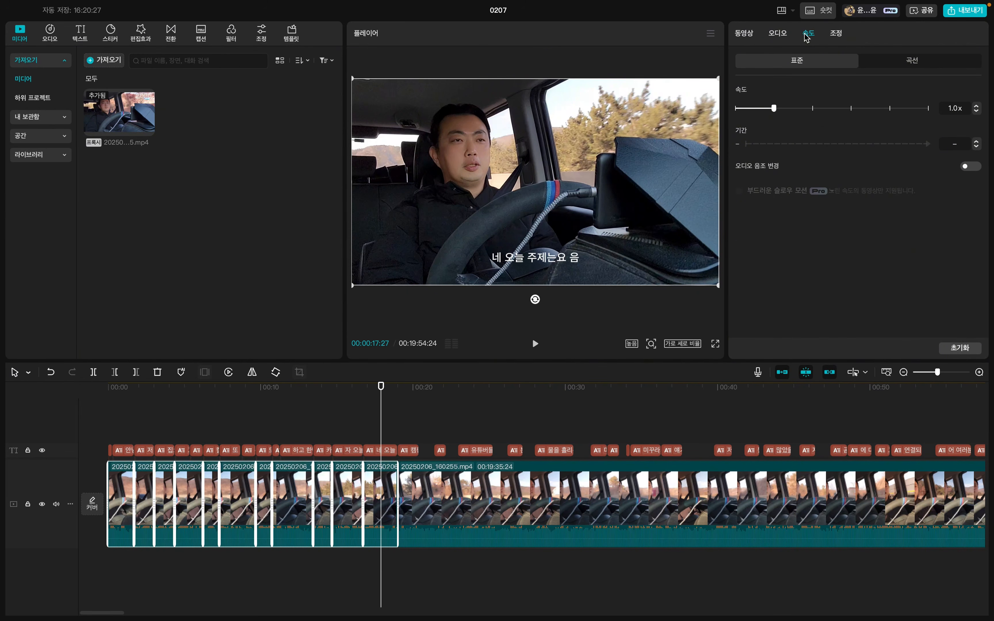
{"action": "left_click", "coordinate": [976, 107]}
{"action": "left_click", "coordinate": [977, 106]}
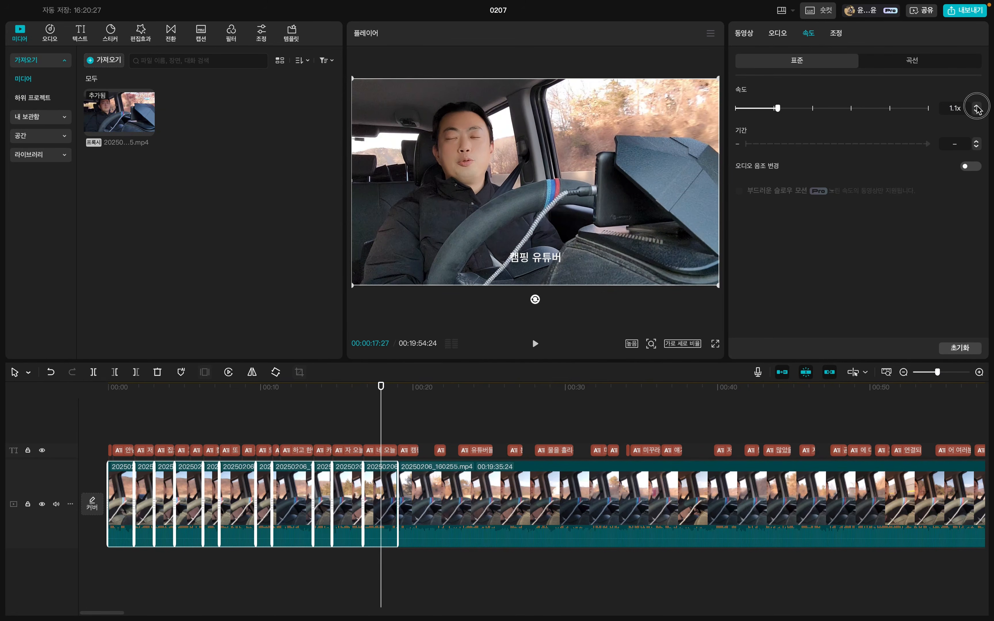
{"action": "left_click", "coordinate": [977, 106]}
{"action": "left_click", "coordinate": [978, 108]}
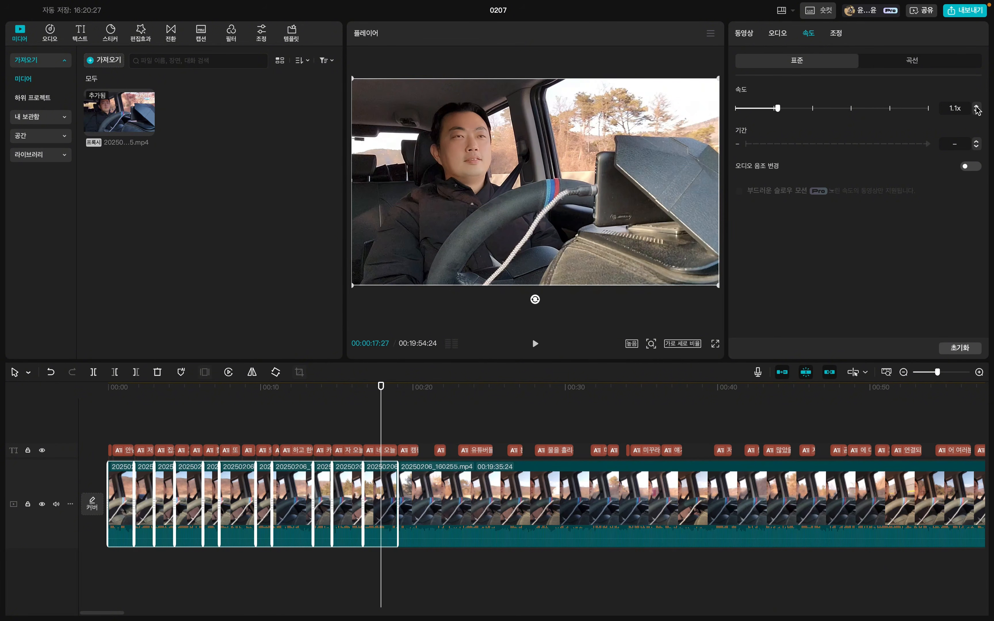
Set the playback speed of the selected opening segments to 1.2x.
{"action": "left_click", "coordinate": [977, 106]}
{"action": "left_click", "coordinate": [978, 108]}
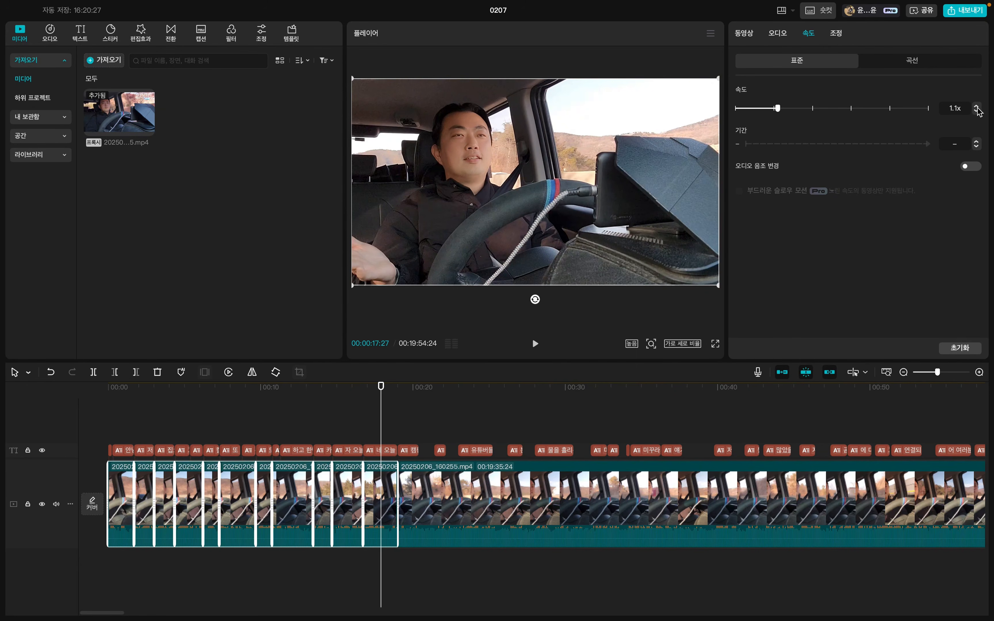
{"action": "left_click_drag", "start_coordinate": [779, 108], "coordinate": [797, 108]}
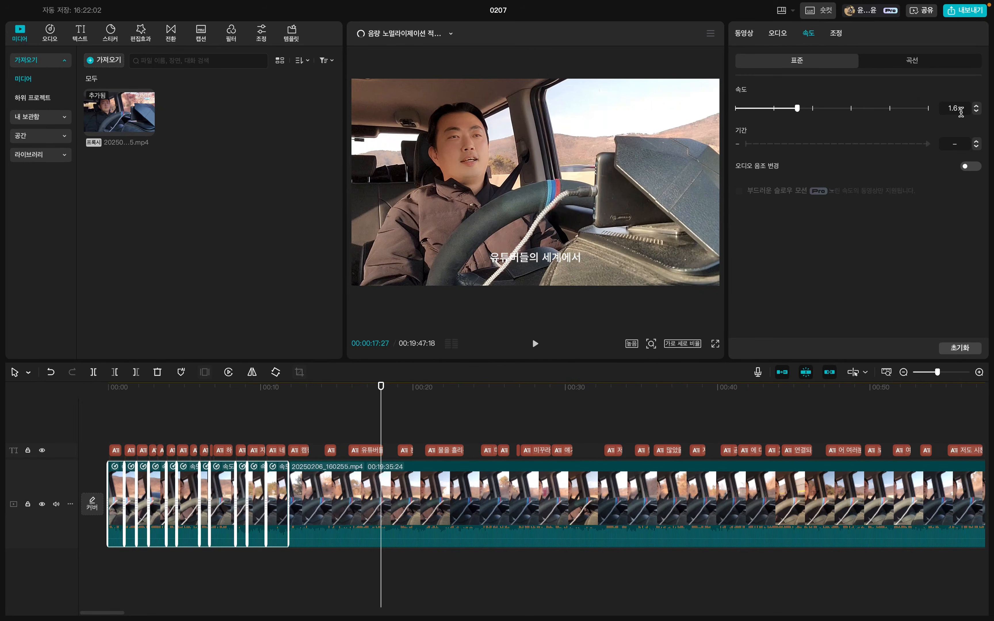
{"action": "left_click", "coordinate": [912, 110]}
{"action": "type", "text": "1"}
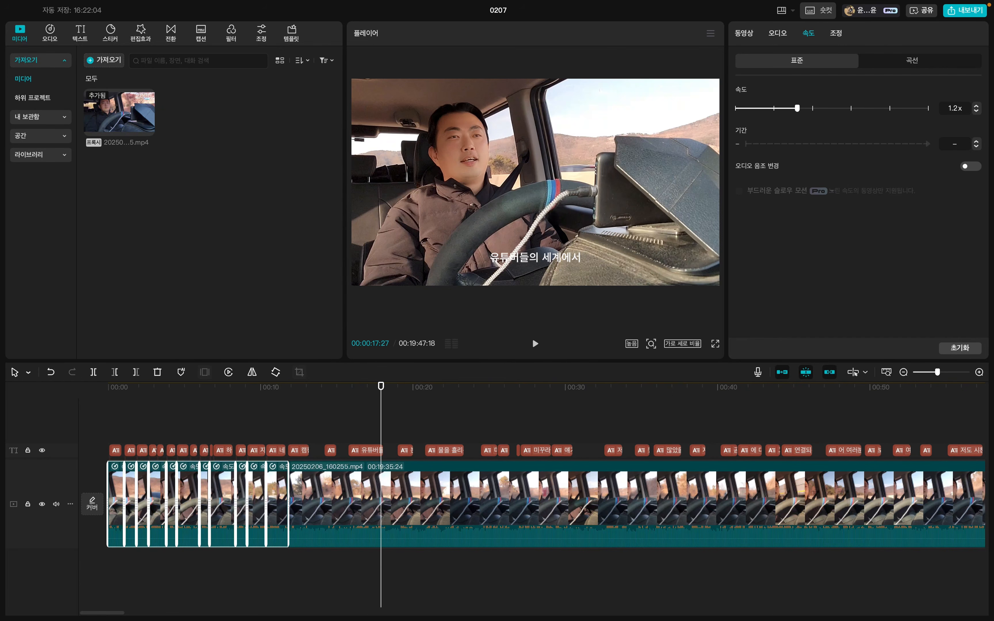
Play back the opening from the start to judge how natural the 1.2x speed looks and sounds.
{"action": "left_click", "coordinate": [120, 393]}
{"action": "left_click_drag", "start_coordinate": [121, 393], "coordinate": [107, 393]}
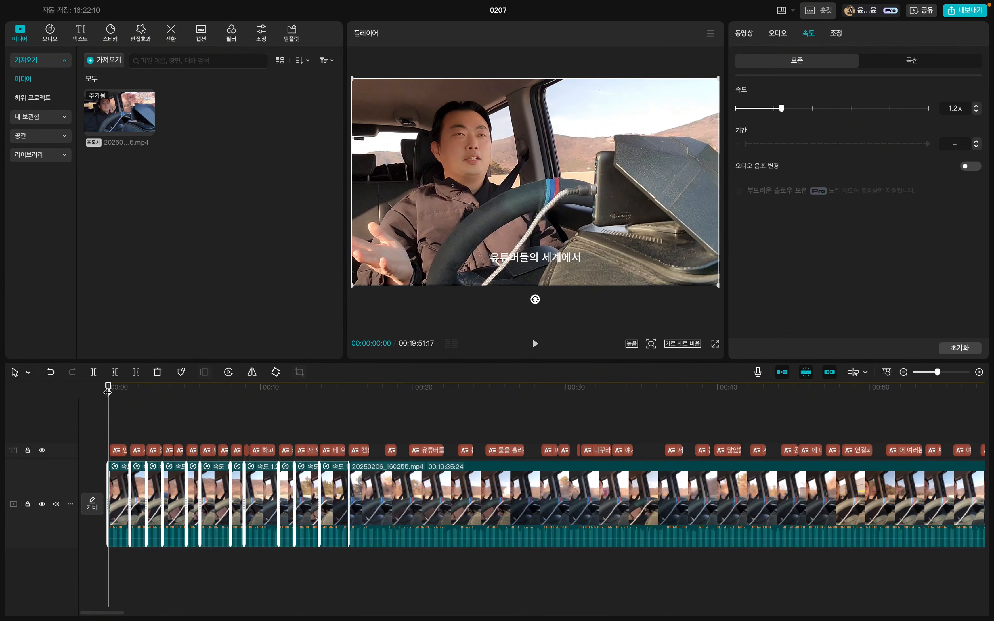
{"action": "key", "text": "space"}
{"action": "left_click", "coordinate": [329, 365]}
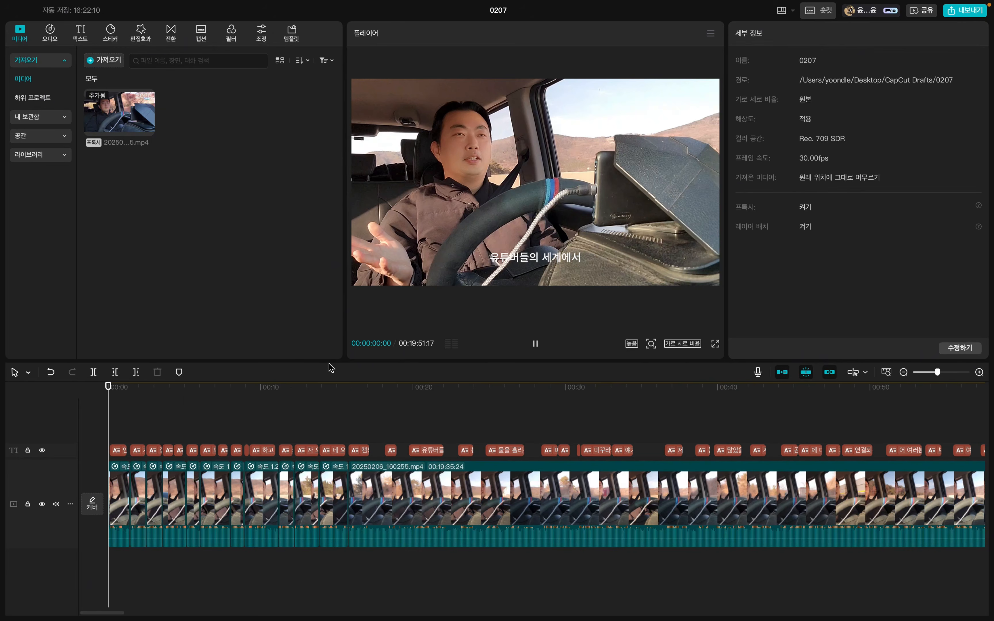
{"action": "left_click", "coordinate": [533, 347]}
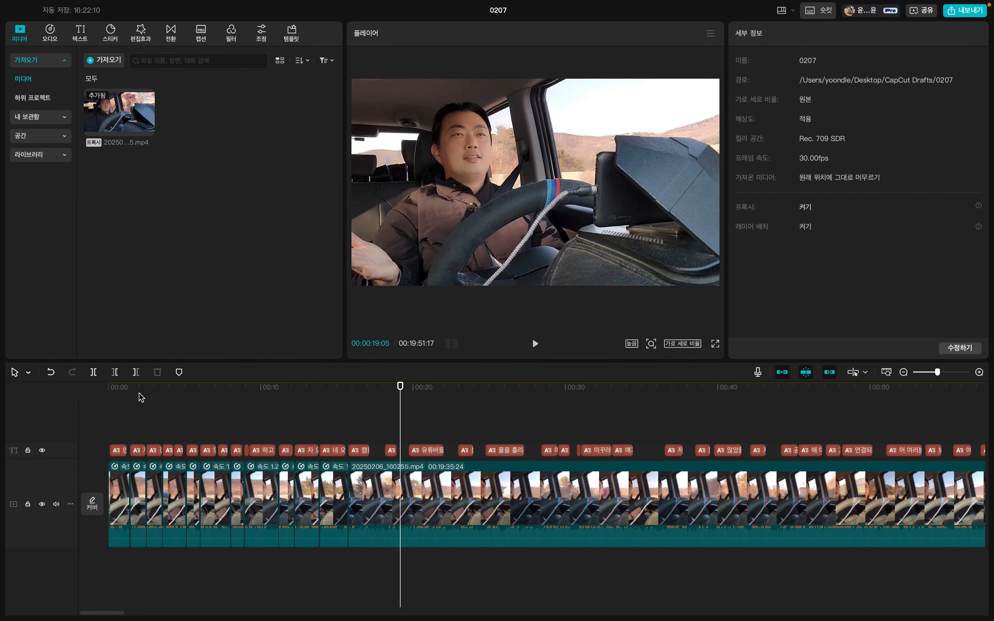
{"action": "left_click", "coordinate": [128, 392]}
{"action": "left_click", "coordinate": [535, 344]}
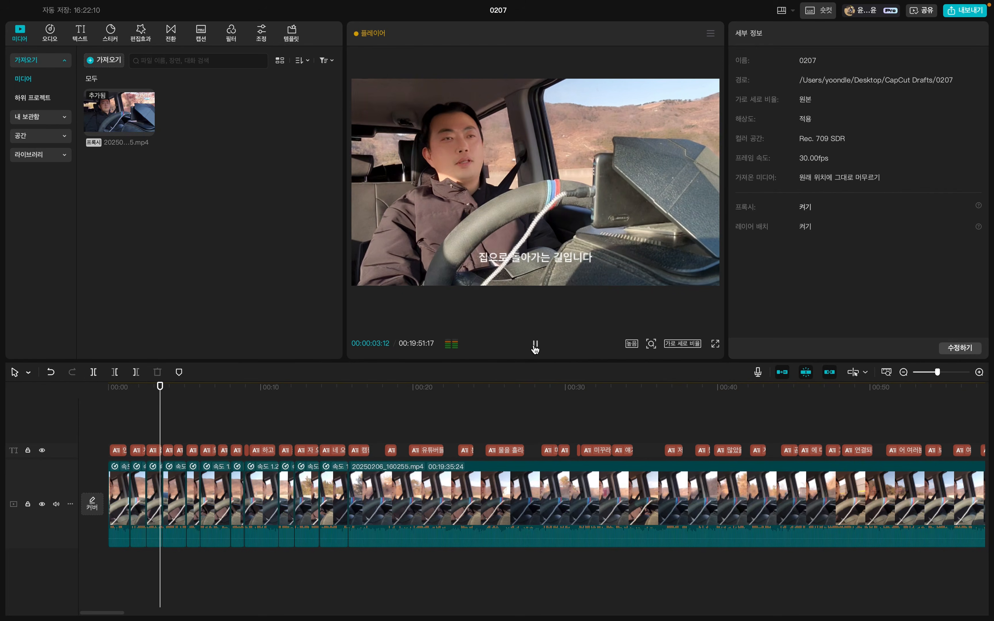
{"action": "left_click", "coordinate": [535, 348]}
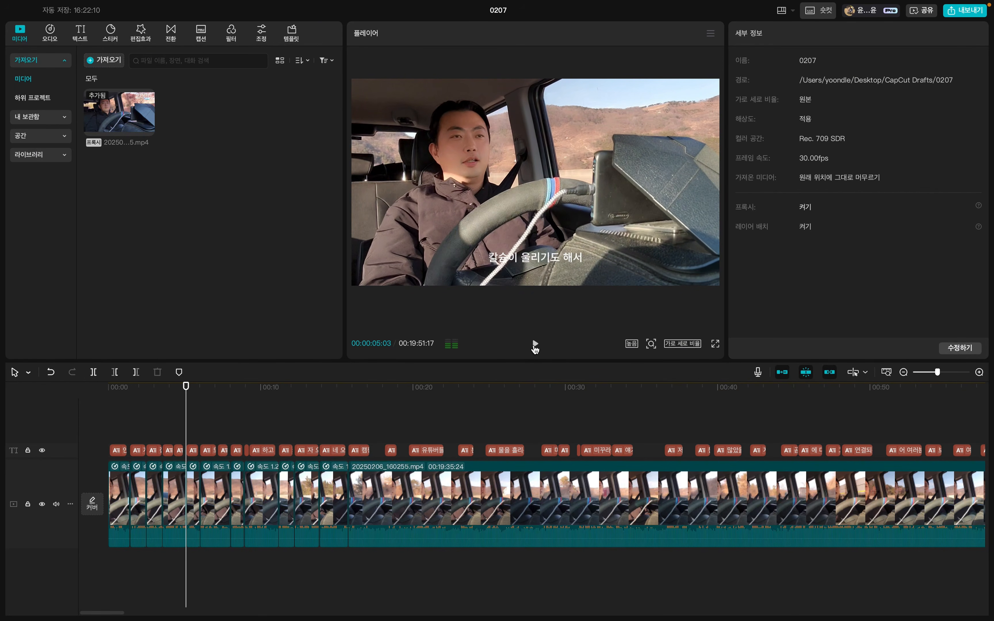
Reselect all the cut opening segments and set their playback speed to 1.1x.
{"action": "mouse_move", "coordinate": [118, 552]}
{"action": "left_mouse_down"}
{"action": "mouse_move", "coordinate": [260, 528]}
{"action": "mouse_move", "coordinate": [329, 529]}
{"action": "left_mouse_up"}
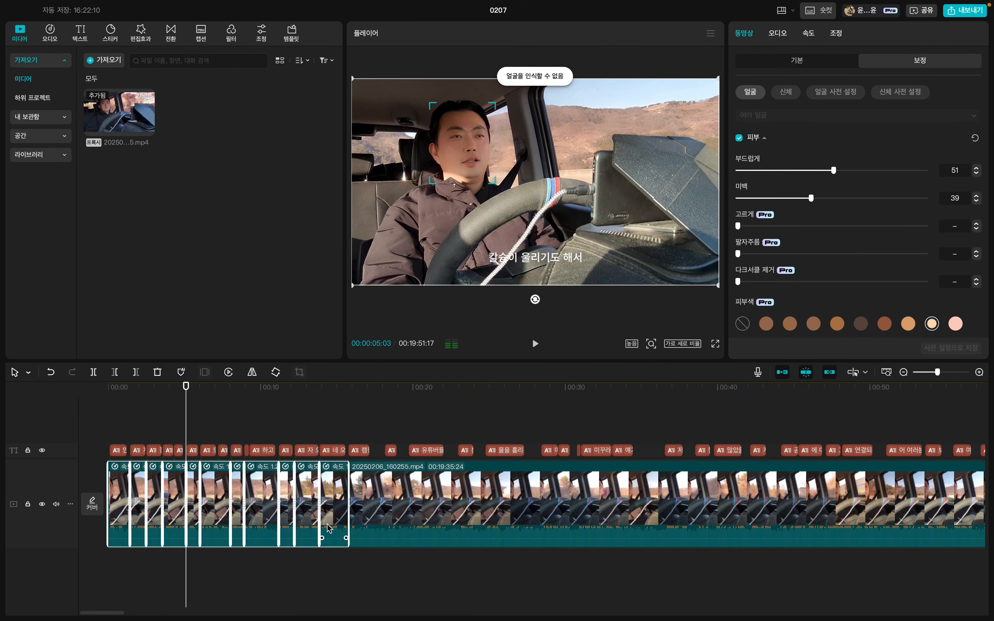
{"action": "left_click", "coordinate": [809, 34]}
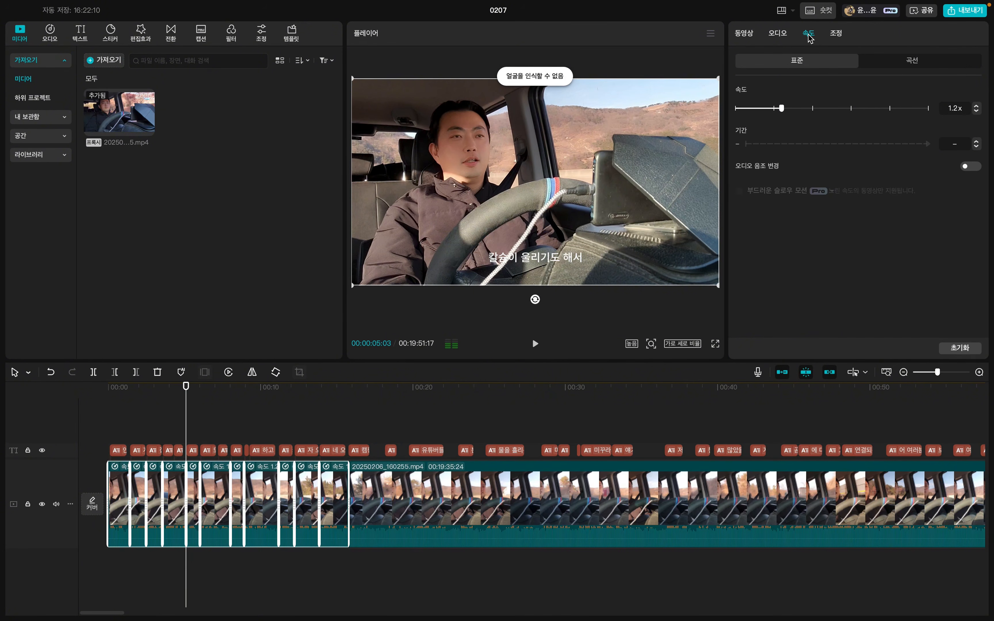
{"action": "left_click", "coordinate": [977, 112]}
Play back the opening from the start up to 00:00:19:05 to check the pacing at 1.1x.
{"action": "left_click", "coordinate": [167, 406]}
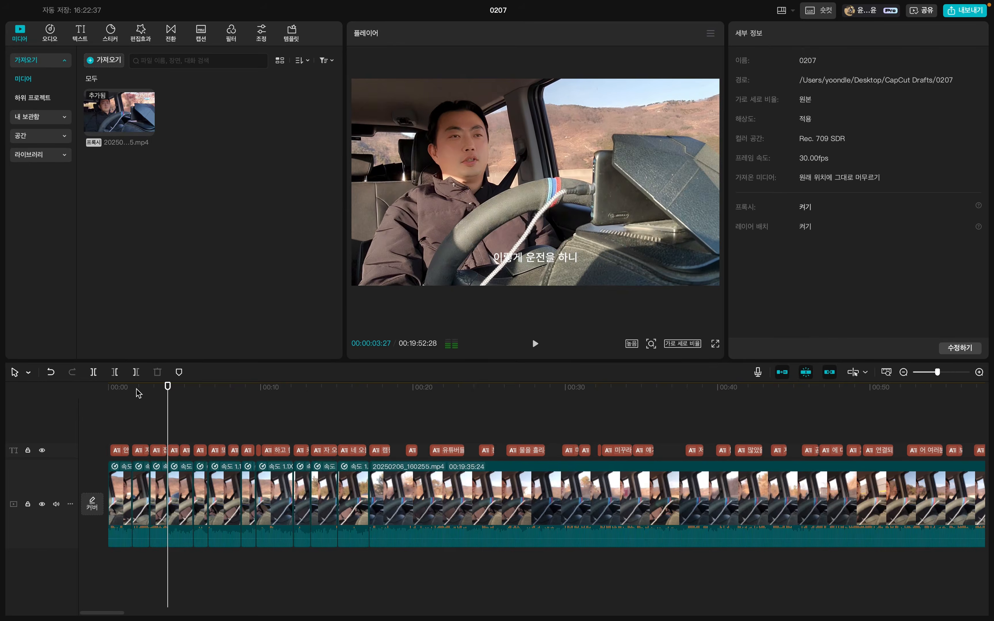
{"action": "left_click", "coordinate": [127, 394]}
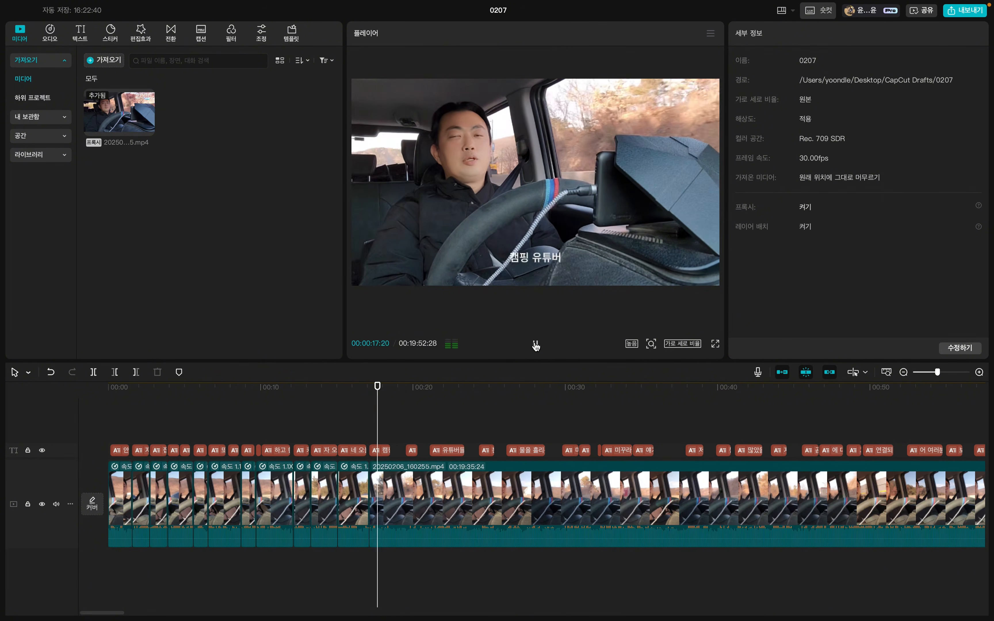
{"action": "left_click", "coordinate": [535, 345]}
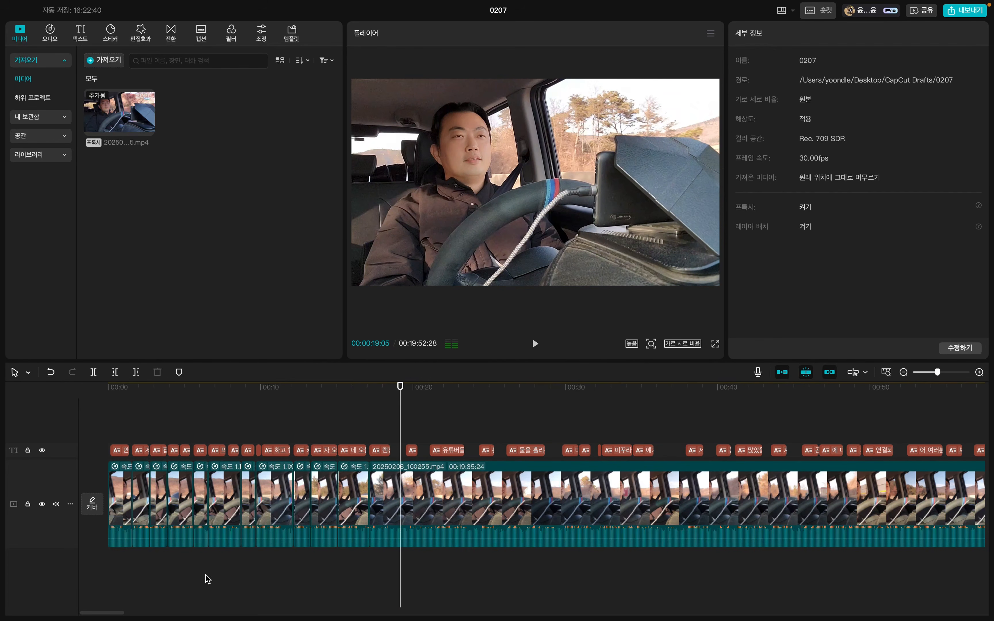
Compare the short cut segments of the opening with the long uncut remainder across the full timeline.
{"action": "left_click_drag", "start_coordinate": [401, 388], "coordinate": [393, 396]}
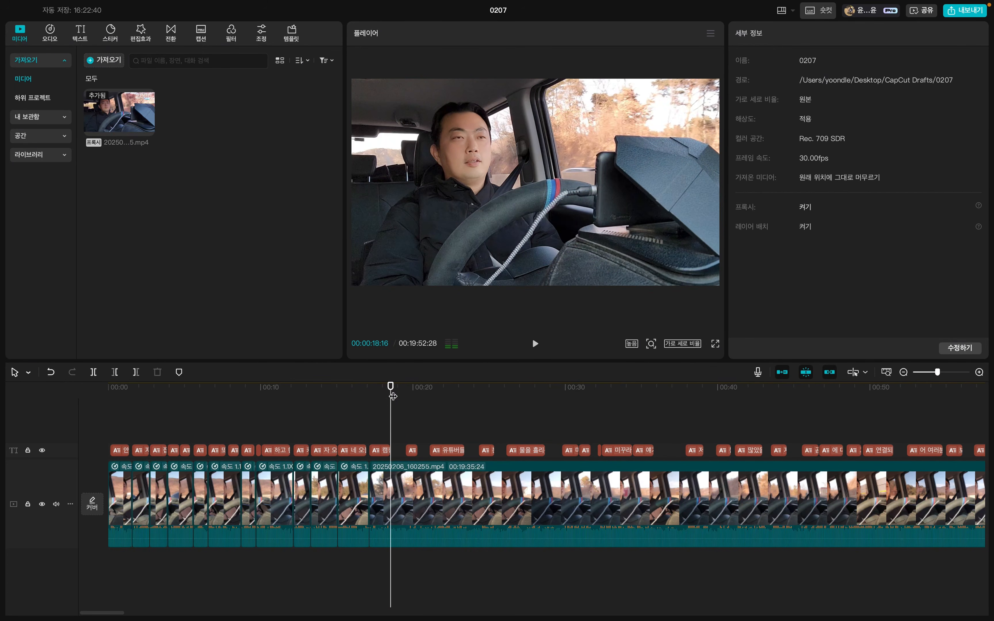
{"action": "key", "text": "super+minus"}
{"action": "left_click", "coordinate": [648, 538]}
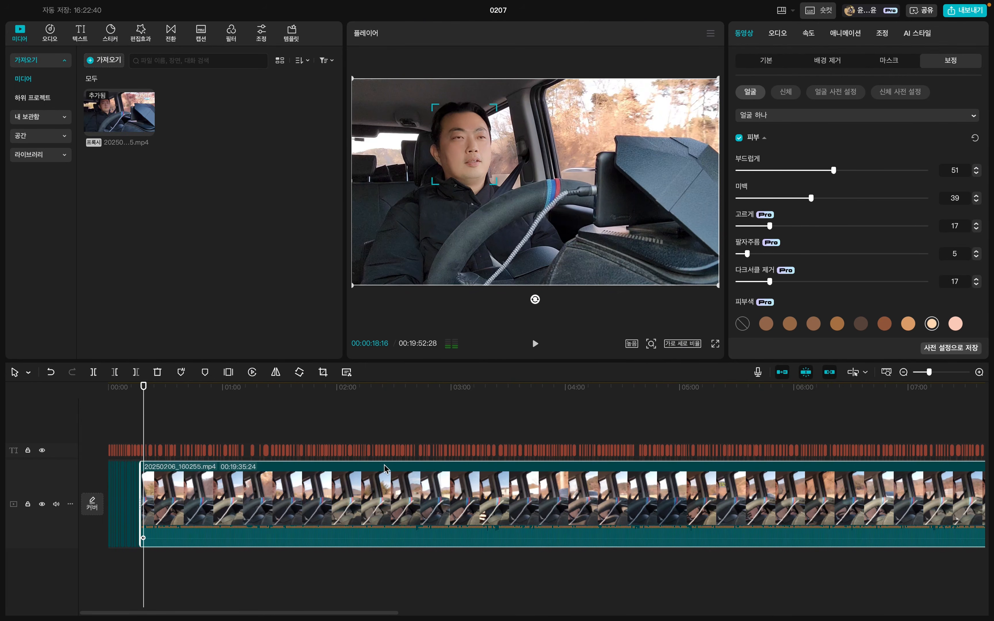
{"action": "left_click", "coordinate": [118, 564]}
{"action": "left_click", "coordinate": [134, 524]}
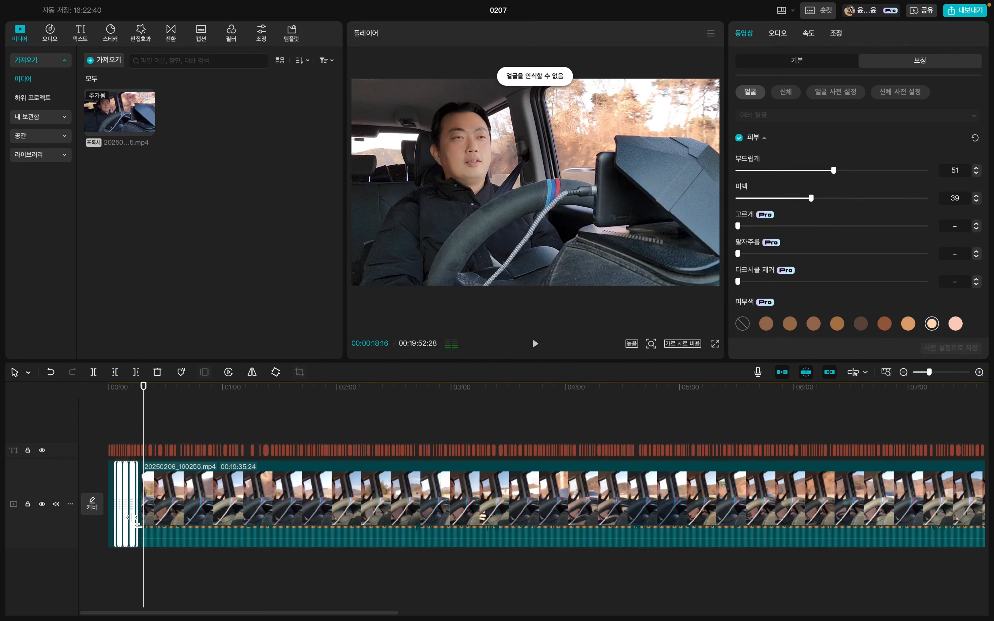
{"action": "left_click", "coordinate": [216, 568]}
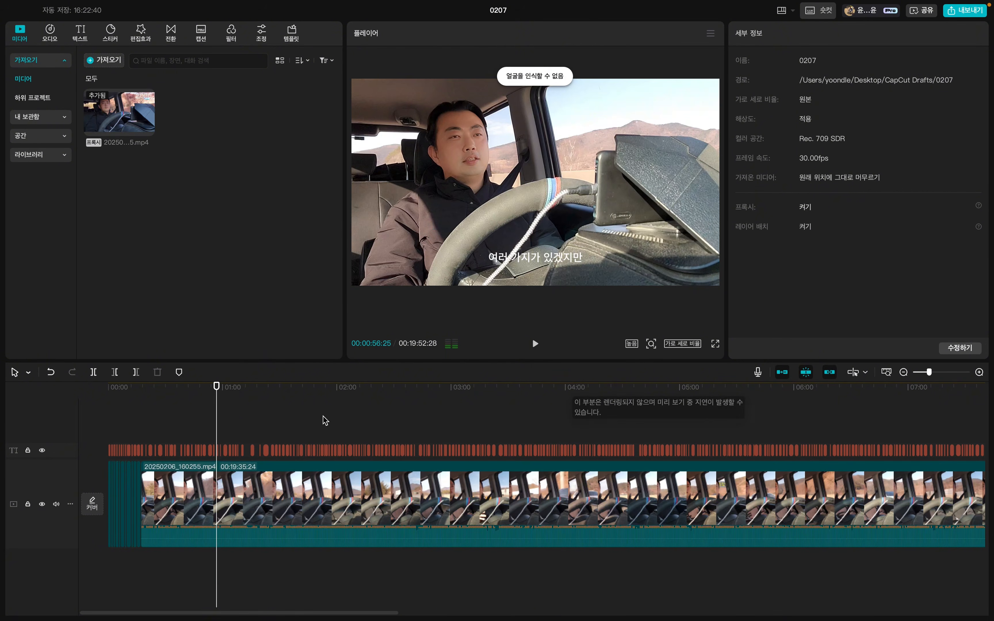
{"action": "left_click", "coordinate": [903, 372]}
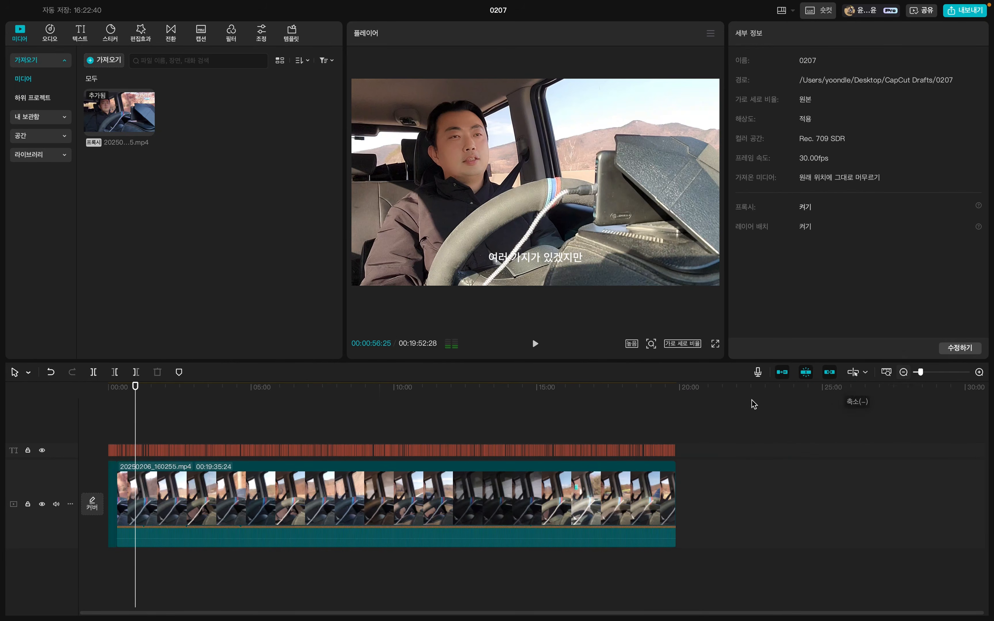
Split the clip at 00:01:07:22 and remove the footage from there up to 00:01:25:15, at the caption "혹은 힐링을 하기 위해서".
{"action": "left_click", "coordinate": [980, 372]}
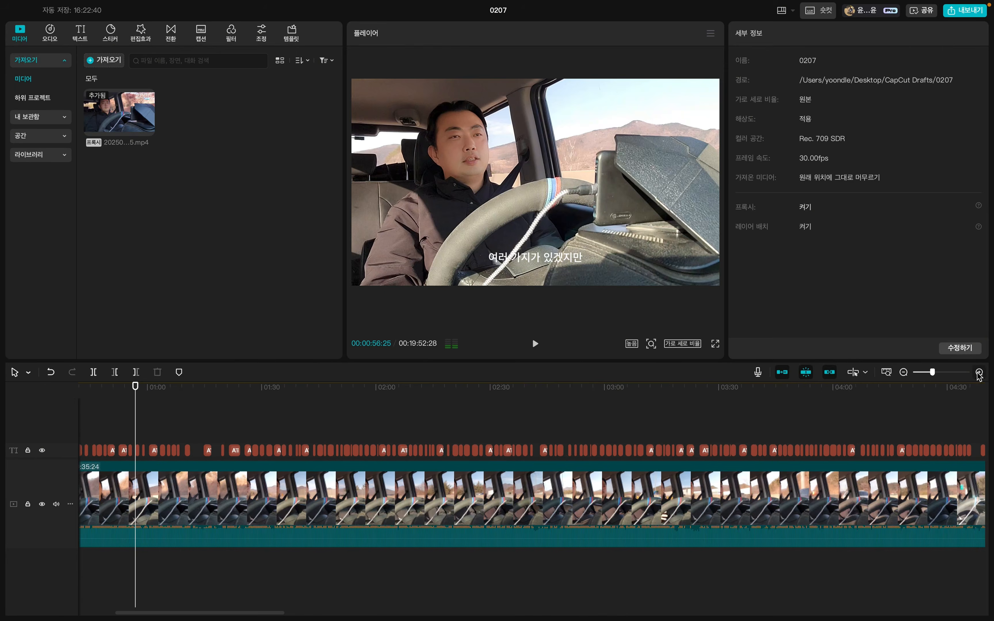
{"action": "left_click", "coordinate": [979, 372]}
{"action": "left_click_drag", "start_coordinate": [288, 391], "coordinate": [245, 406]}
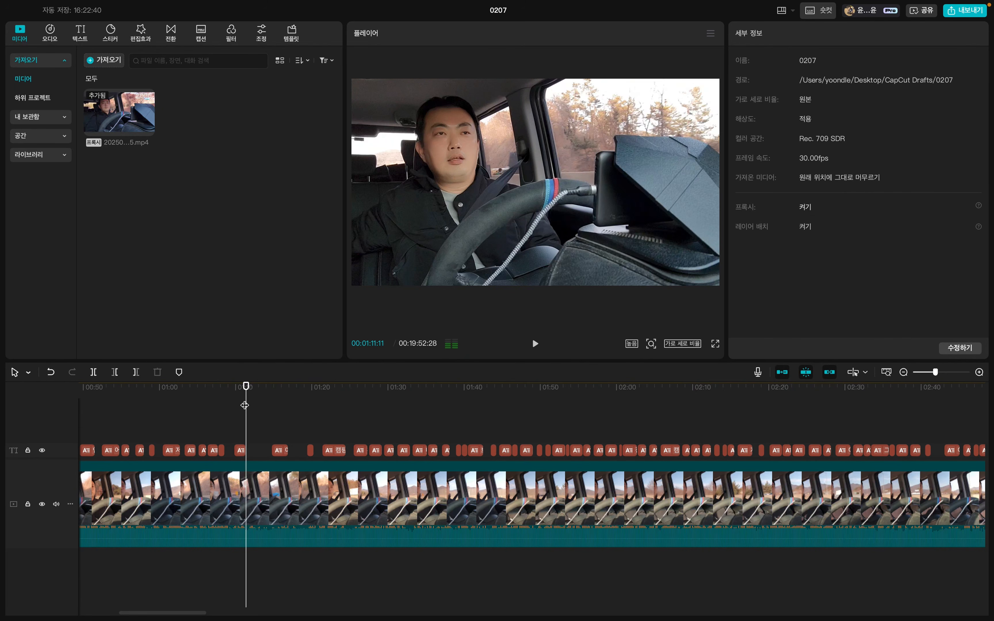
{"action": "left_click", "coordinate": [314, 393]}
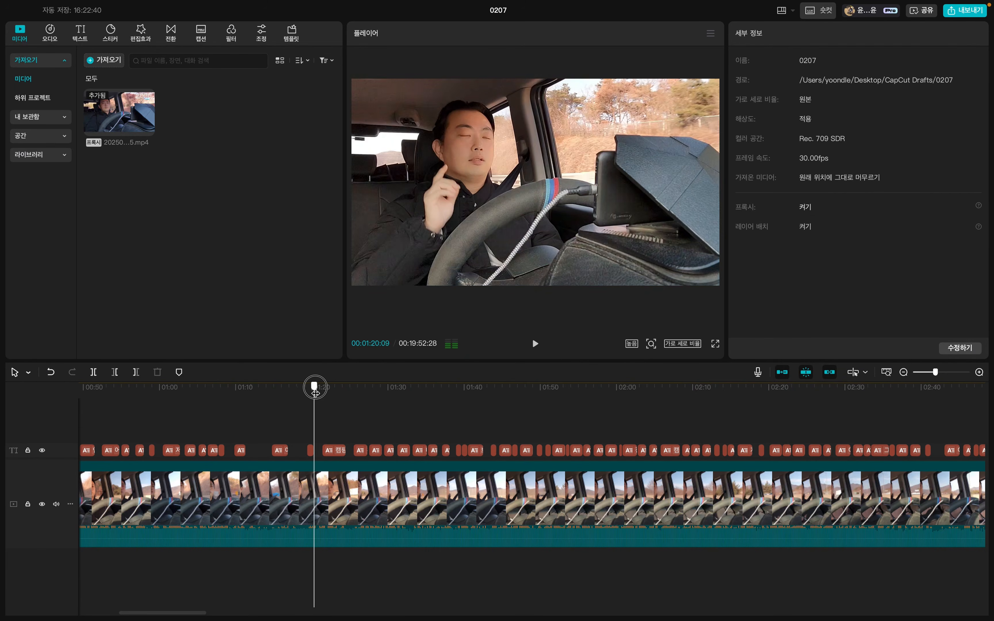
{"action": "left_click_drag", "start_coordinate": [314, 393], "coordinate": [377, 391]}
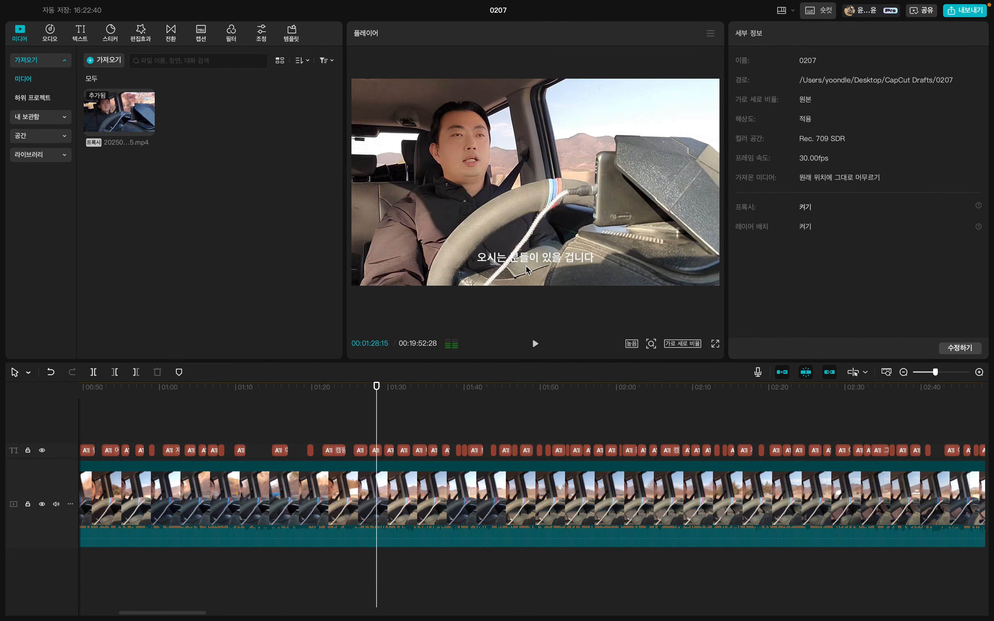
{"action": "mouse_move", "coordinate": [365, 398]}
{"action": "left_mouse_down"}
{"action": "mouse_move", "coordinate": [218, 413]}
{"action": "mouse_move", "coordinate": [218, 386]}
{"action": "mouse_move", "coordinate": [356, 381]}
{"action": "left_mouse_up"}
{"action": "left_click", "coordinate": [231, 490]}
{"action": "key", "text": "super+b"}
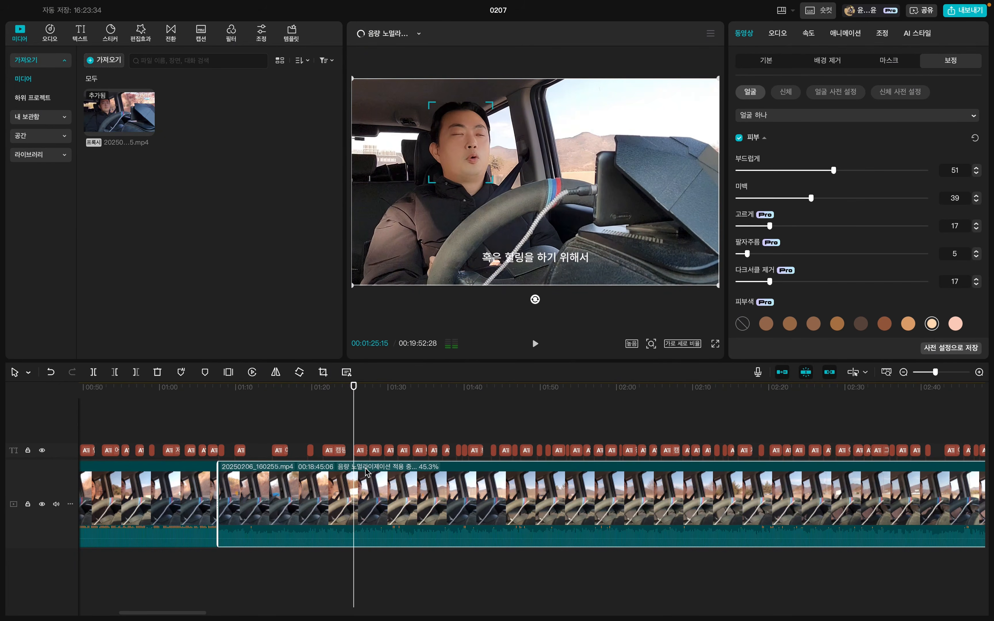
{"action": "key", "text": "q"}
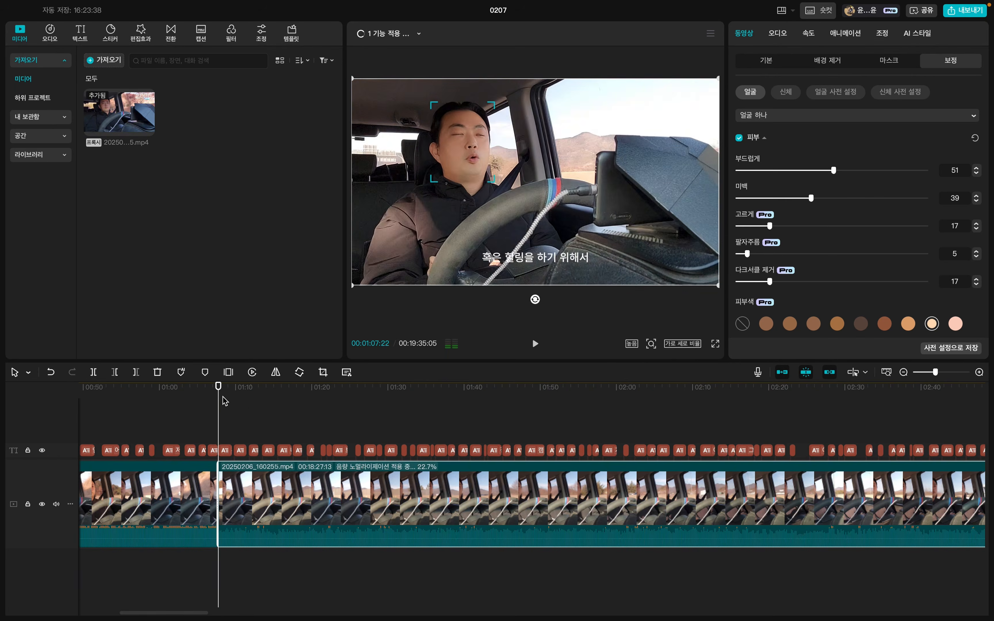
{"action": "left_click_drag", "start_coordinate": [217, 389], "coordinate": [220, 401]}
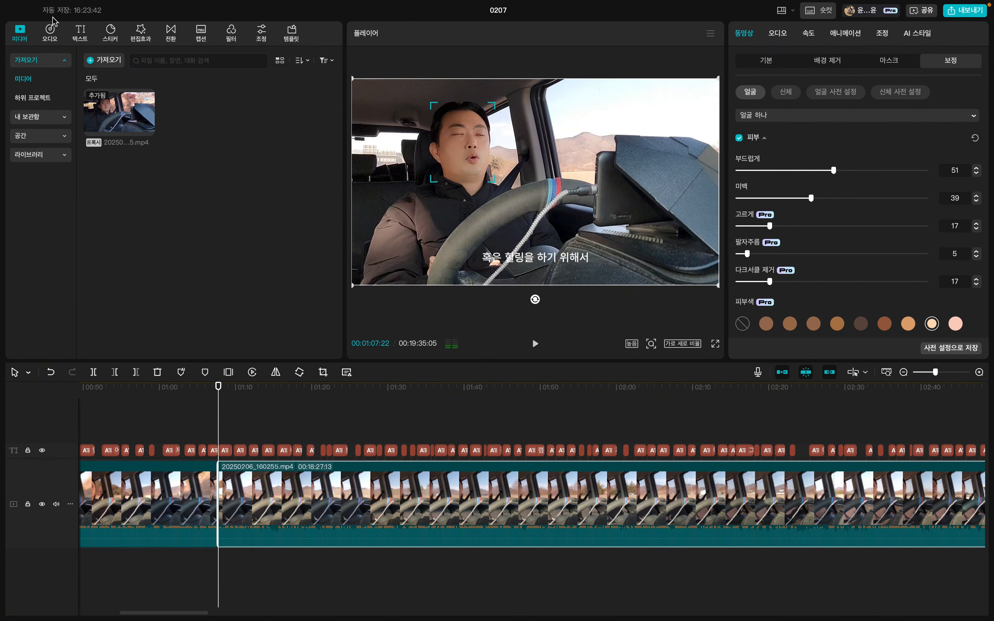
Try the filler word removal analysis on the clip that starts at 00:01:07:22.
{"action": "left_click", "coordinate": [81, 31]}
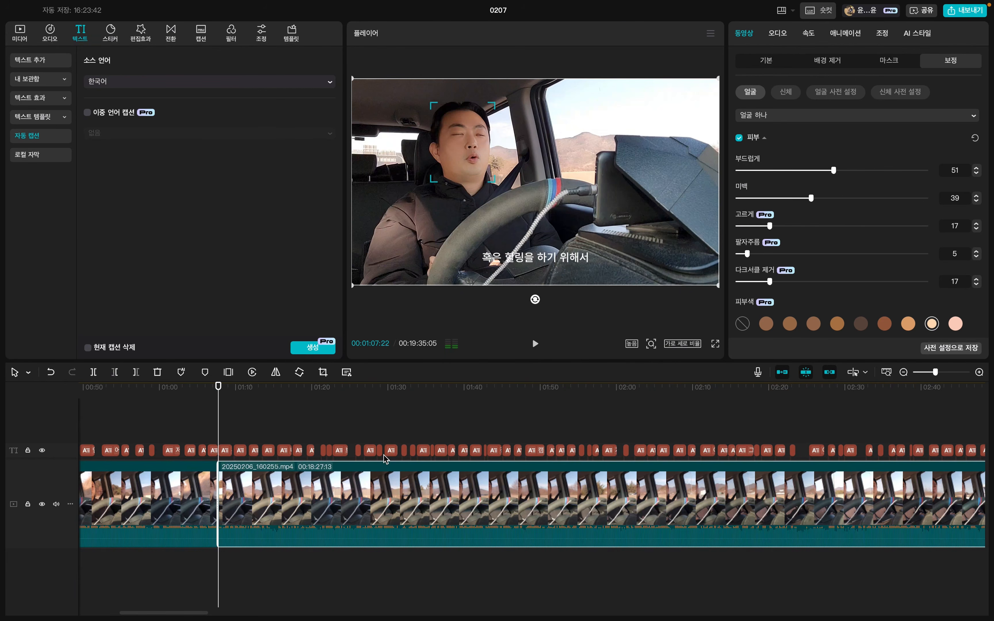
{"action": "left_click", "coordinate": [333, 391]}
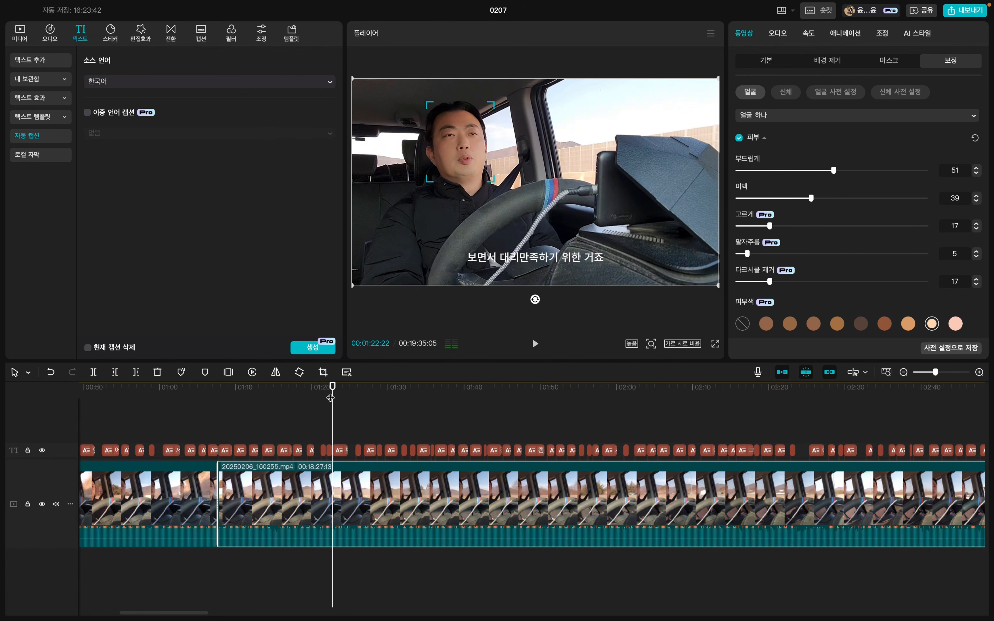
{"action": "left_click", "coordinate": [317, 477]}
{"action": "left_click", "coordinate": [346, 373]}
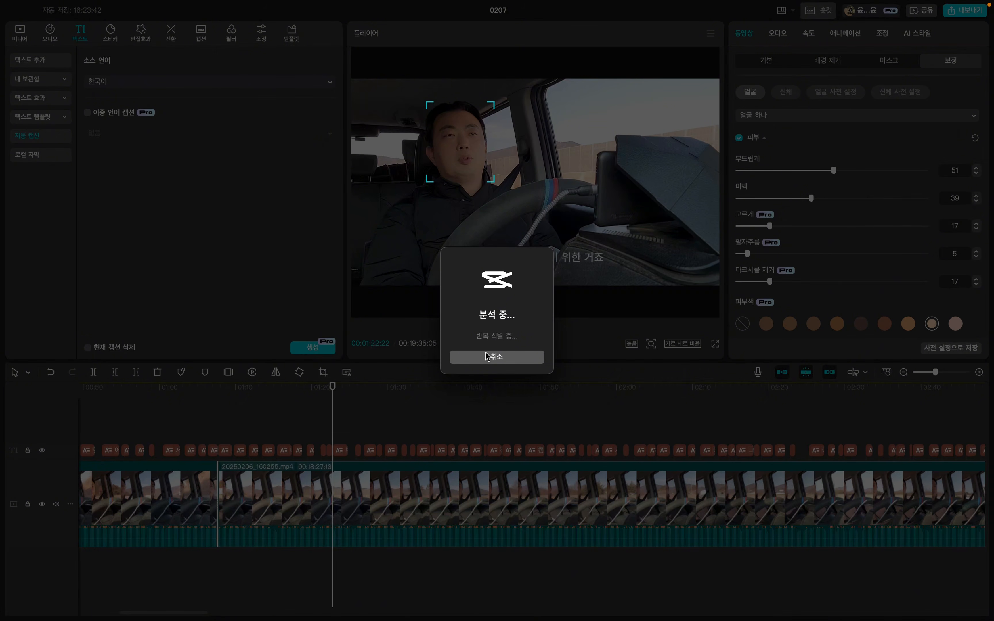
{"action": "left_click", "coordinate": [486, 357]}
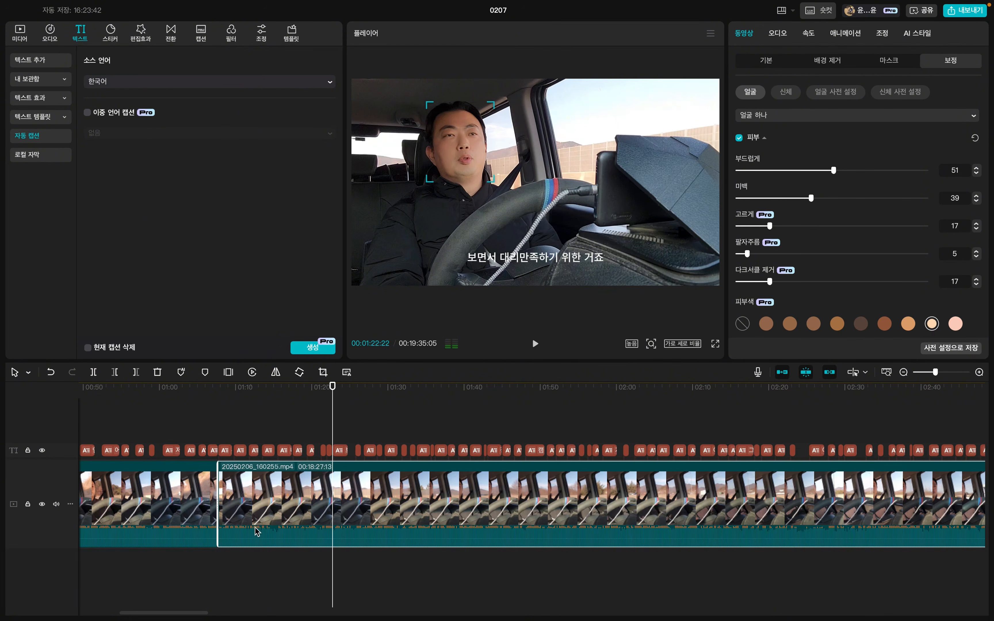
Select the caption "캠핑에 대한 정보를 얻기 위해서" and browse the caption list to "정보를 얻기 위해서".
{"action": "left_click", "coordinate": [278, 392]}
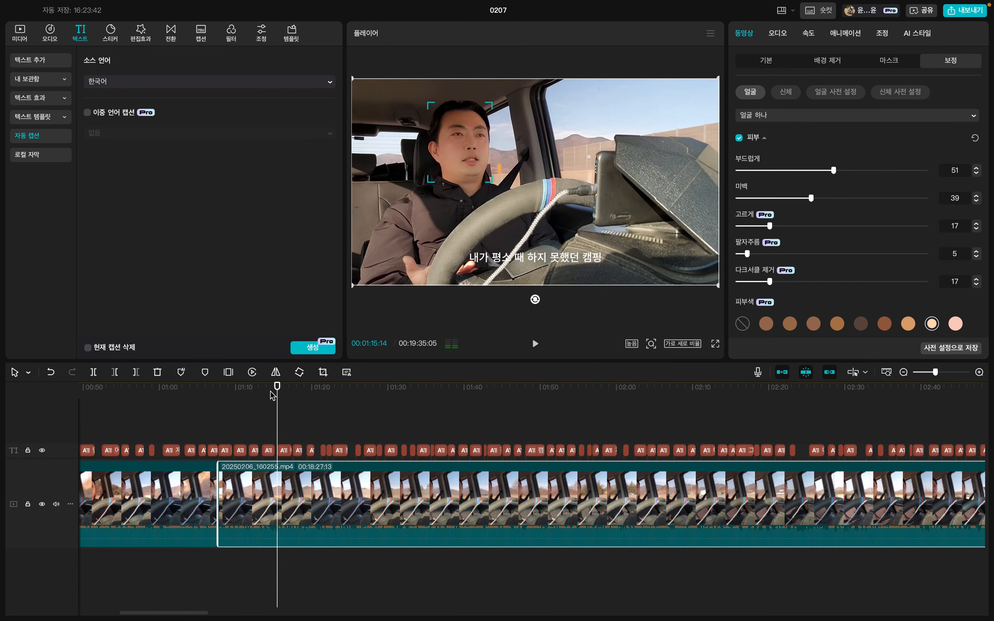
{"action": "left_click_drag", "start_coordinate": [321, 388], "coordinate": [407, 385]}
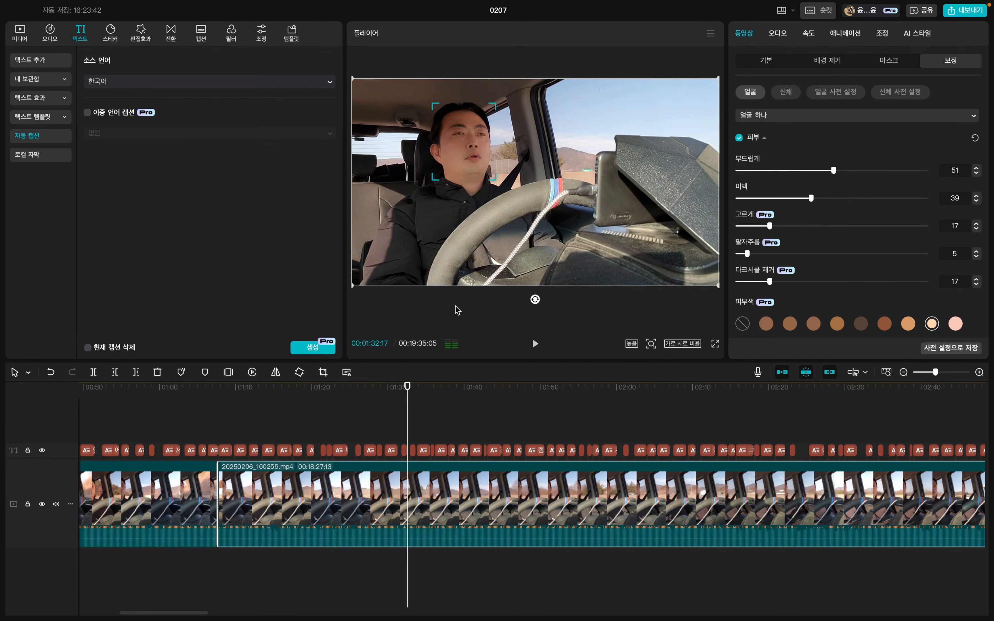
{"action": "left_click", "coordinate": [372, 450]}
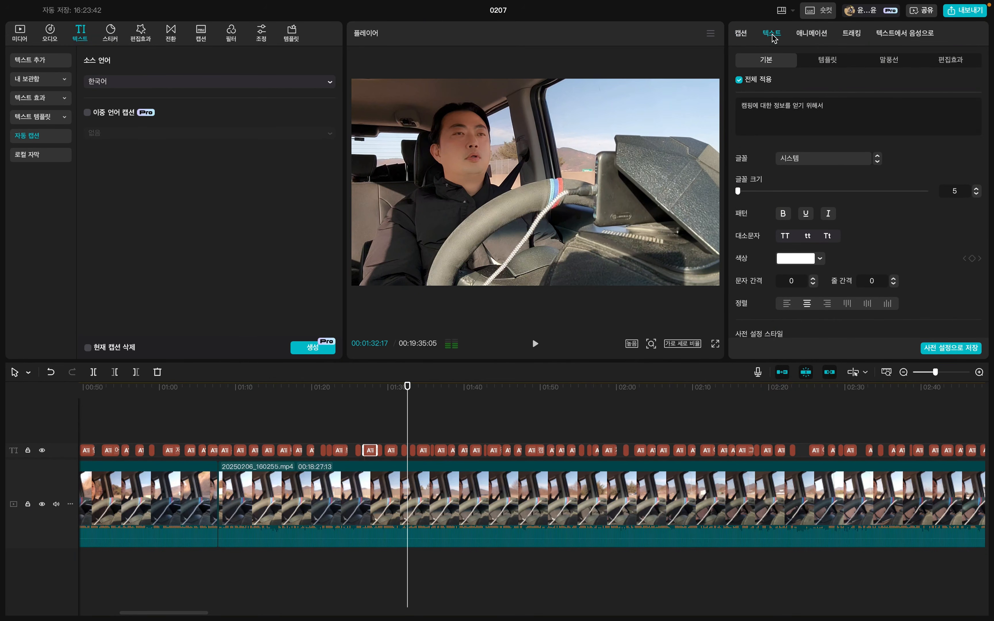
{"action": "left_click", "coordinate": [743, 34]}
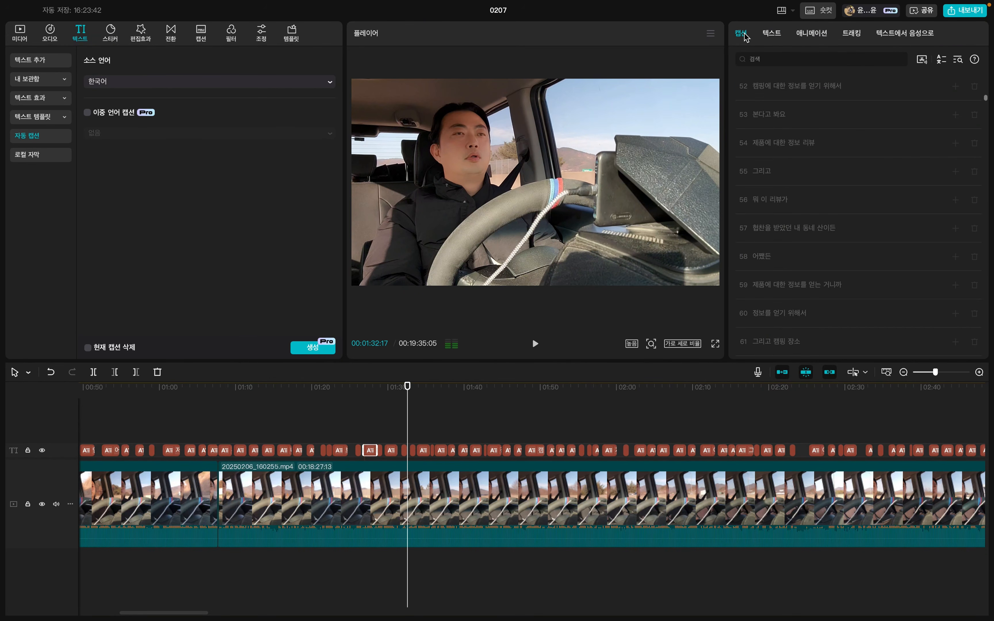
{"action": "scroll", "coordinate": [800, 135], "scroll_direction": "down", "scroll_amount": 3}
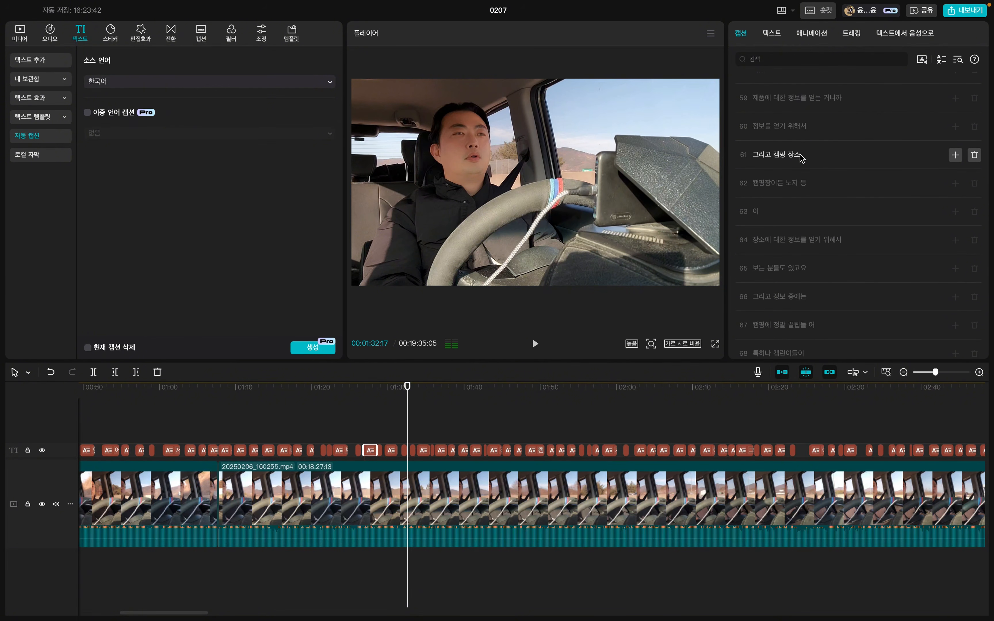
Try deleting the caption "정보를 얻기 위해서" from the caption list and undo the deletion.
{"action": "left_click", "coordinate": [975, 127]}
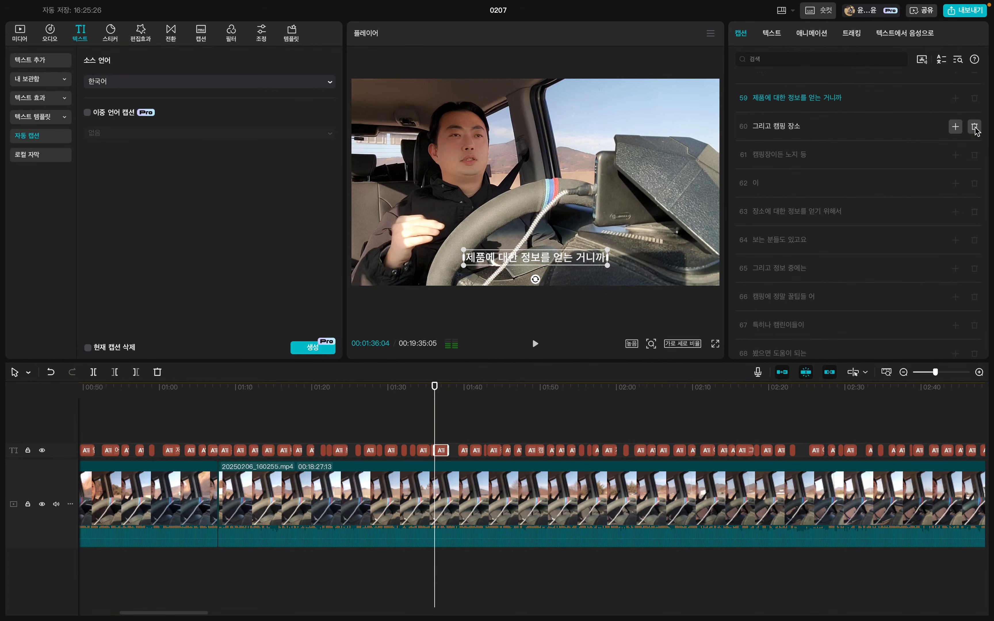
{"action": "key", "text": "super+z"}
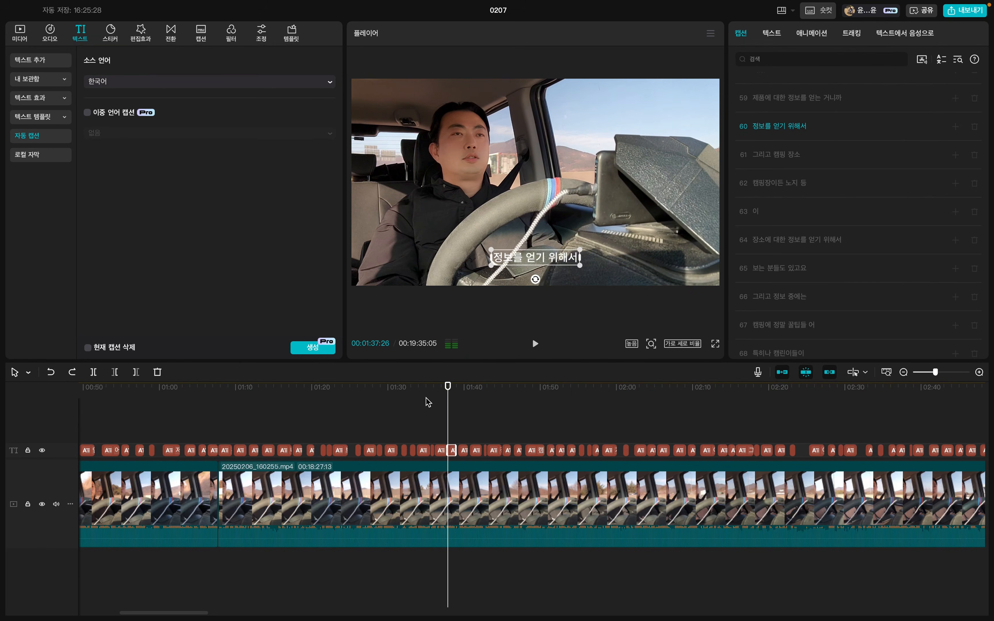
Split the clip at 00:01:33:24 and remove the footage from there up to about 00:01:56.
{"action": "left_click_drag", "start_coordinate": [429, 402], "coordinate": [419, 402]}
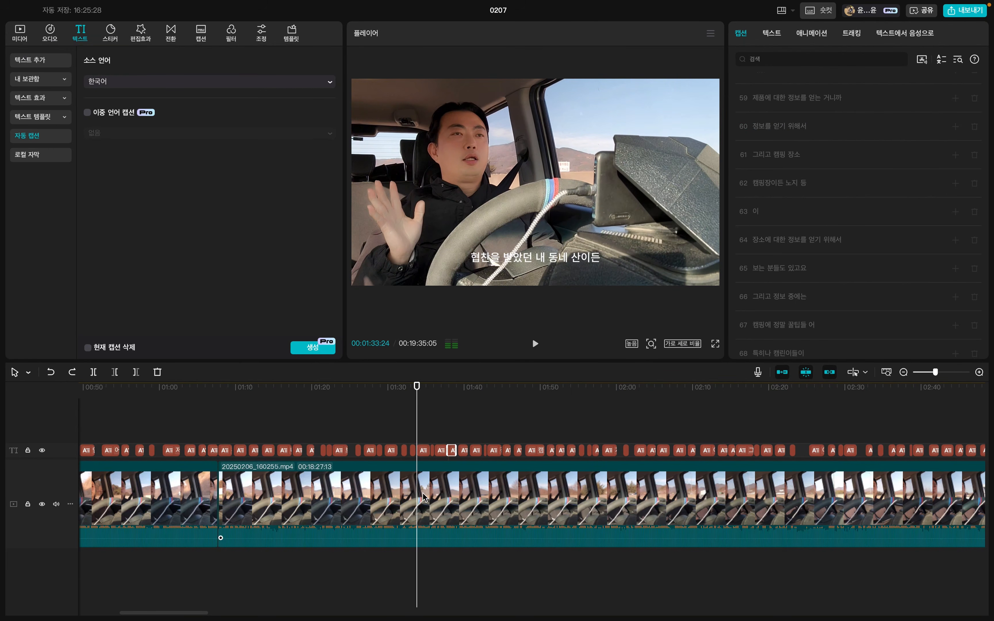
{"action": "key", "text": "super+b"}
{"action": "left_click", "coordinate": [584, 387]}
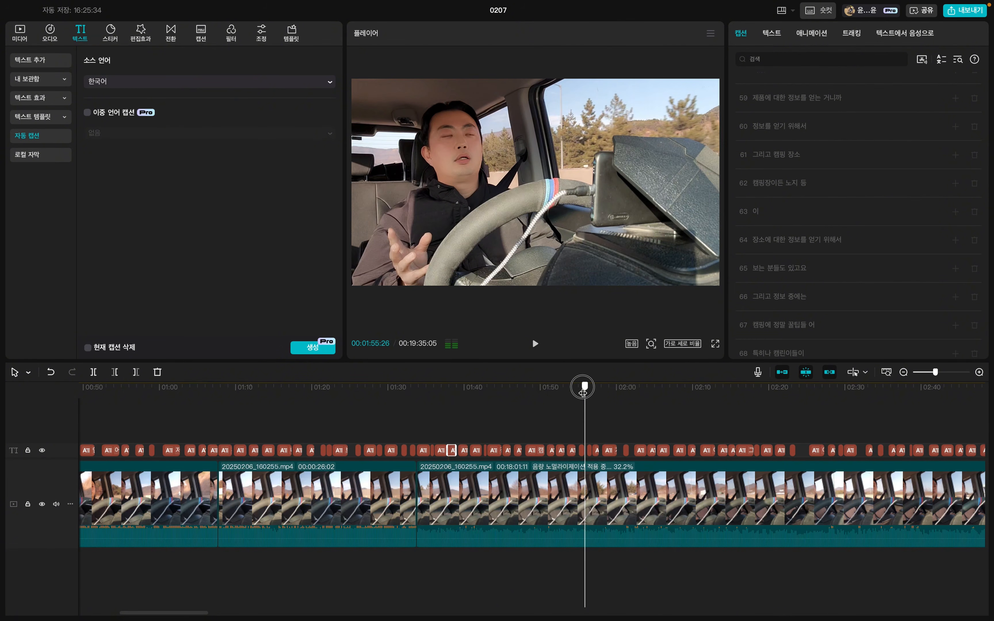
{"action": "left_click_drag", "start_coordinate": [583, 393], "coordinate": [584, 394]}
{"action": "key", "text": "q"}
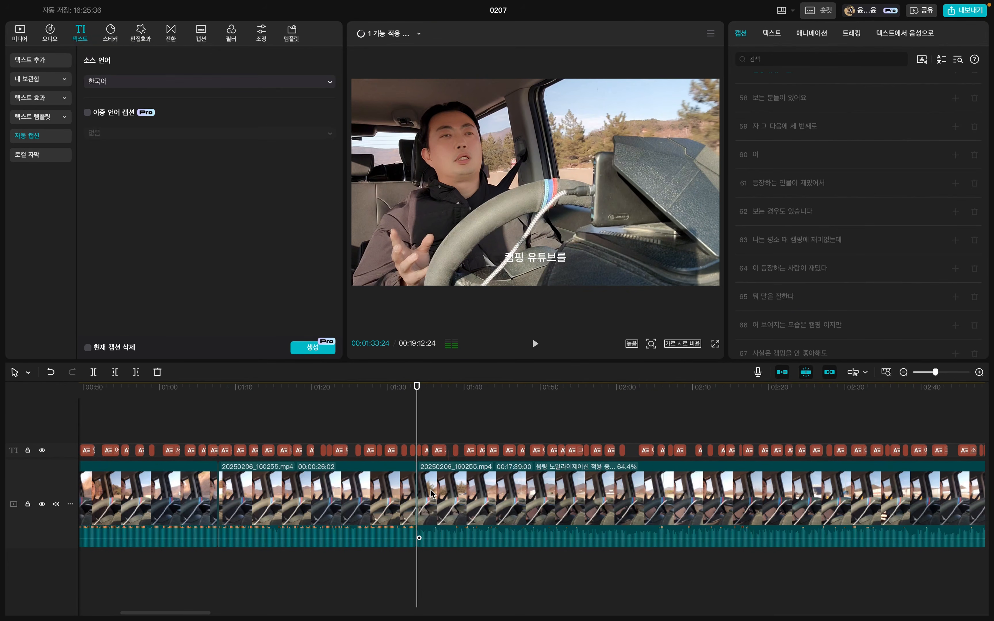
Go to the caption "보는 분들이 있어요" just after the new cut and open its text settings.
{"action": "left_click", "coordinate": [423, 393]}
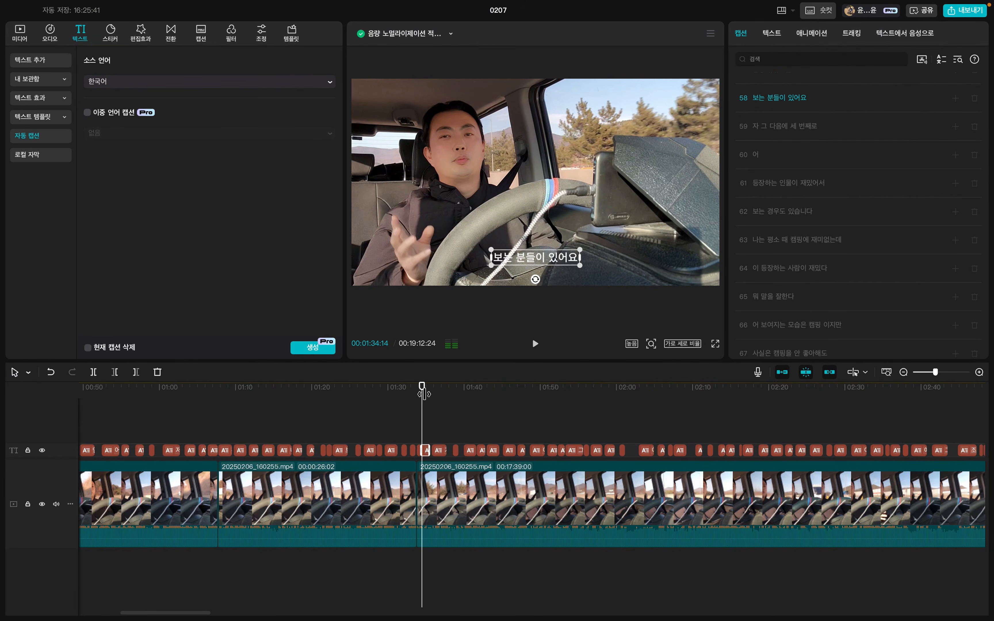
{"action": "left_click", "coordinate": [773, 34]}
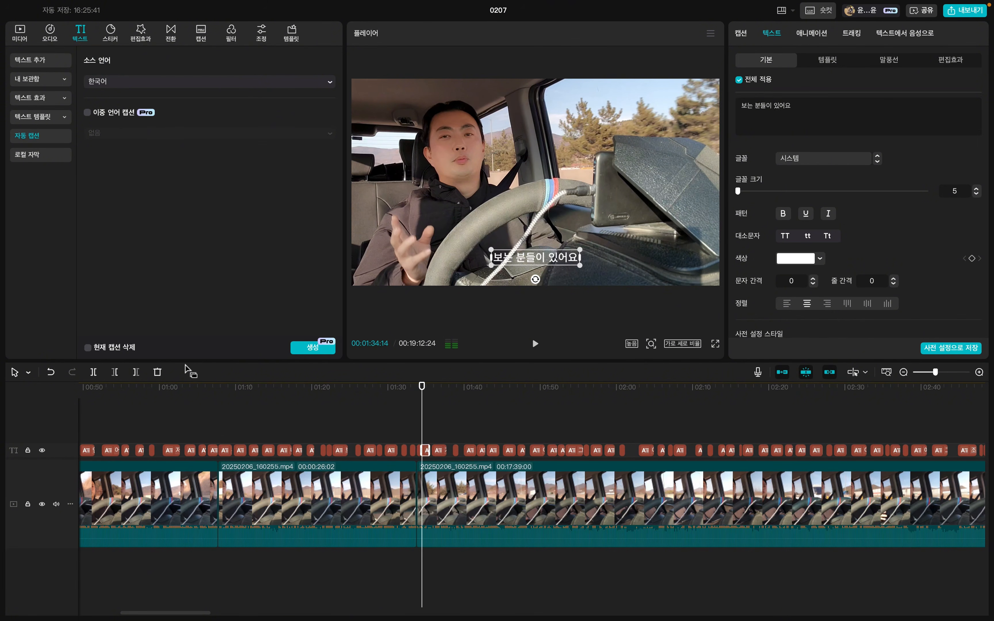
Hide the caption track and look over the export settings, closing them without exporting.
{"action": "left_click", "coordinate": [43, 450]}
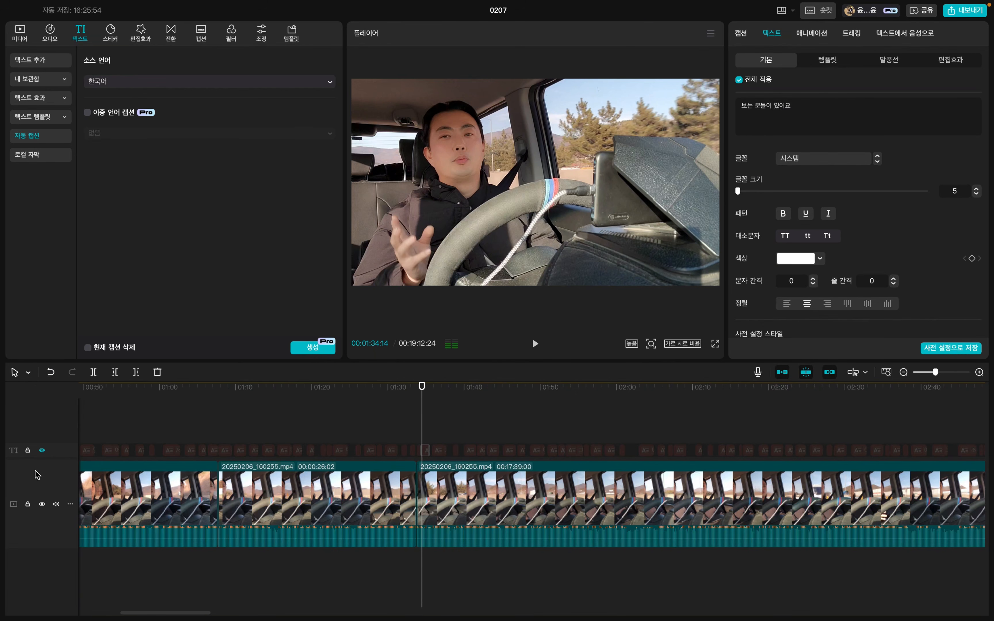
{"action": "left_click", "coordinate": [43, 452]}
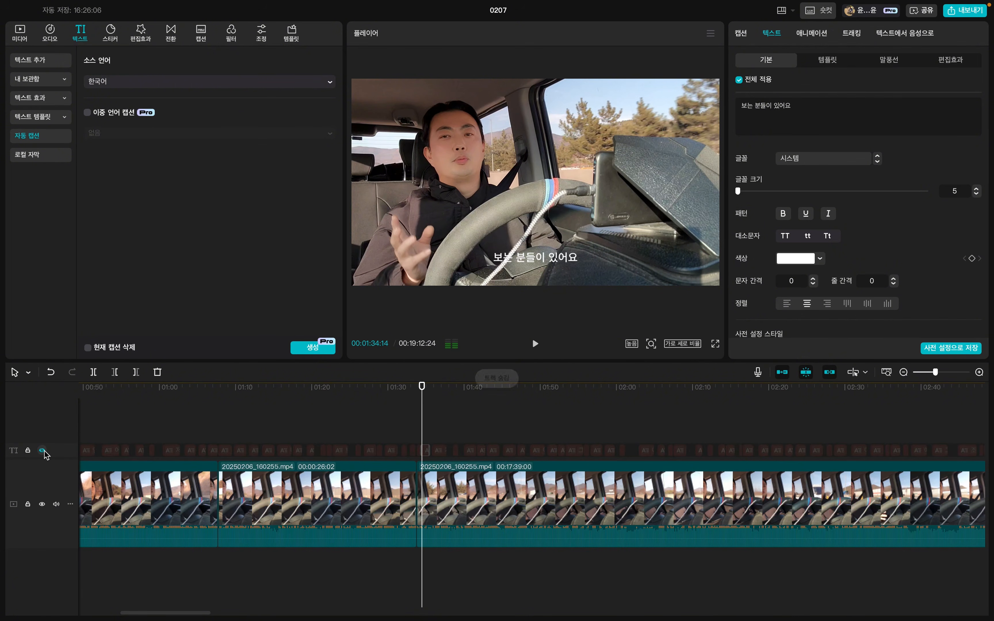
{"action": "left_click", "coordinate": [951, 17]}
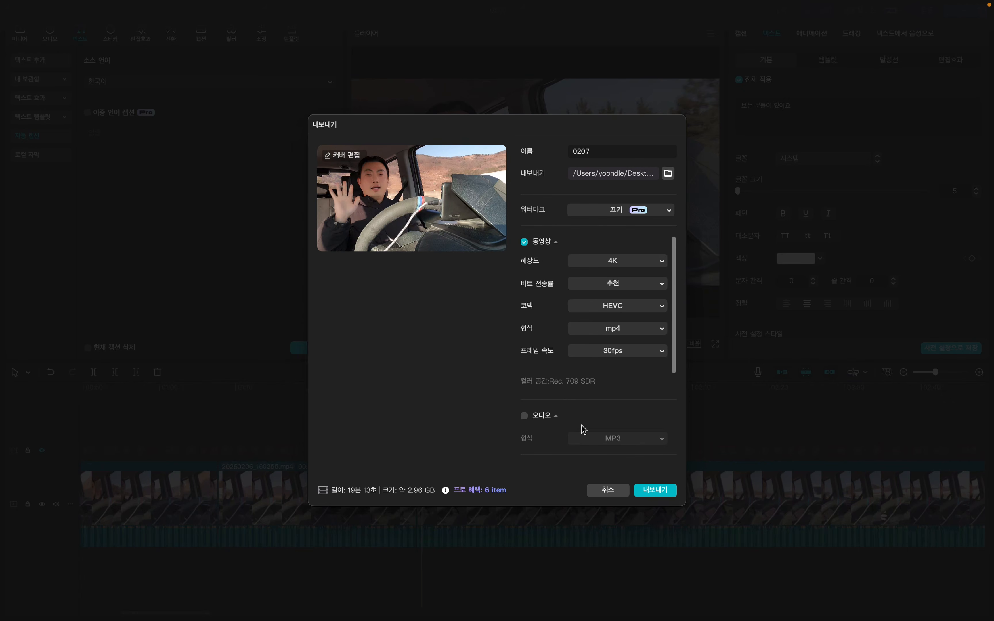
{"action": "left_click", "coordinate": [609, 496]}
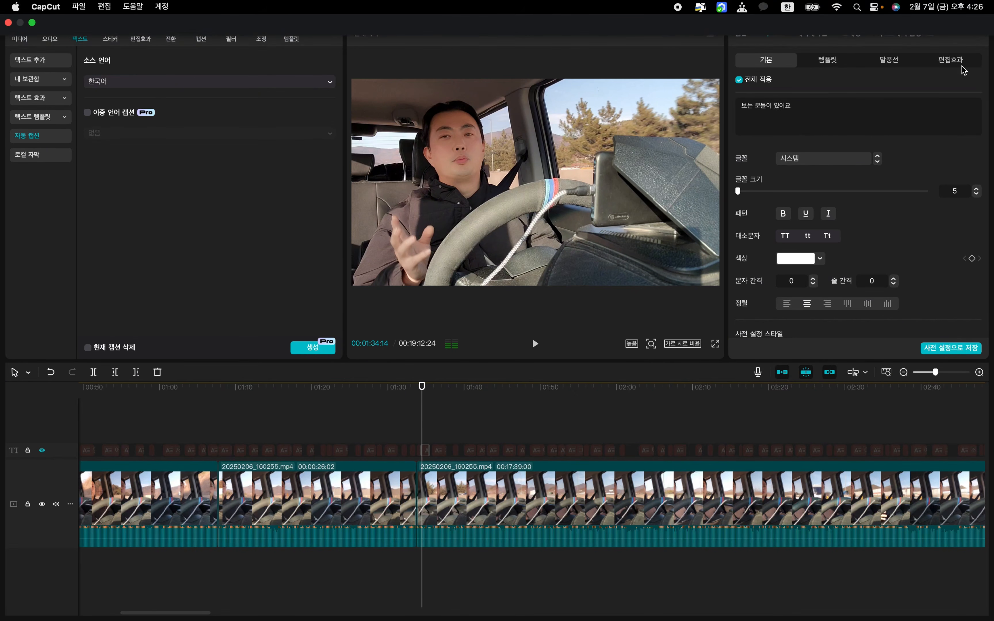
{"action": "left_click", "coordinate": [954, 12]}
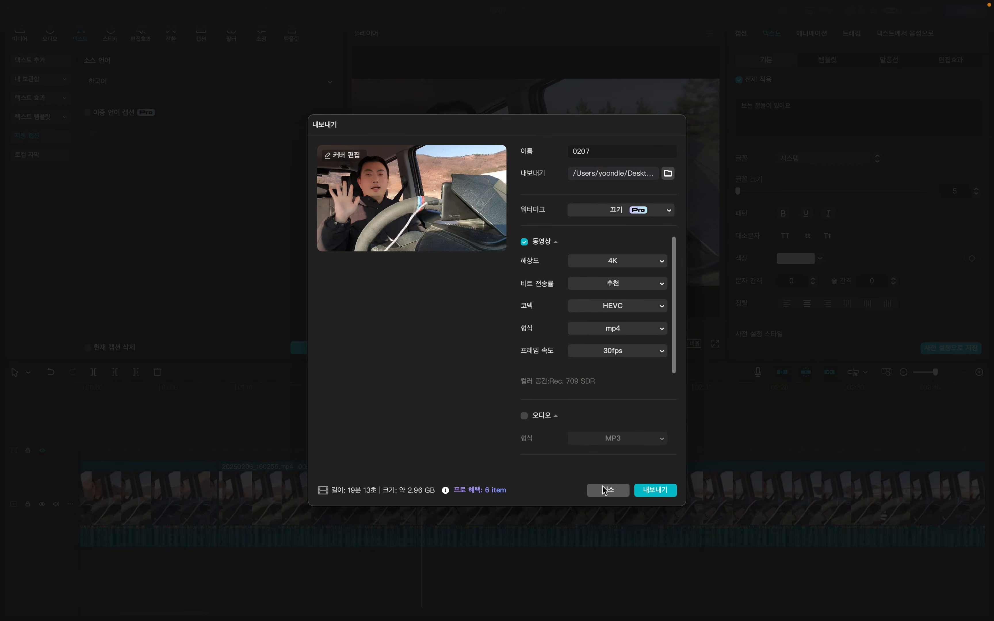
{"action": "left_click", "coordinate": [607, 490]}
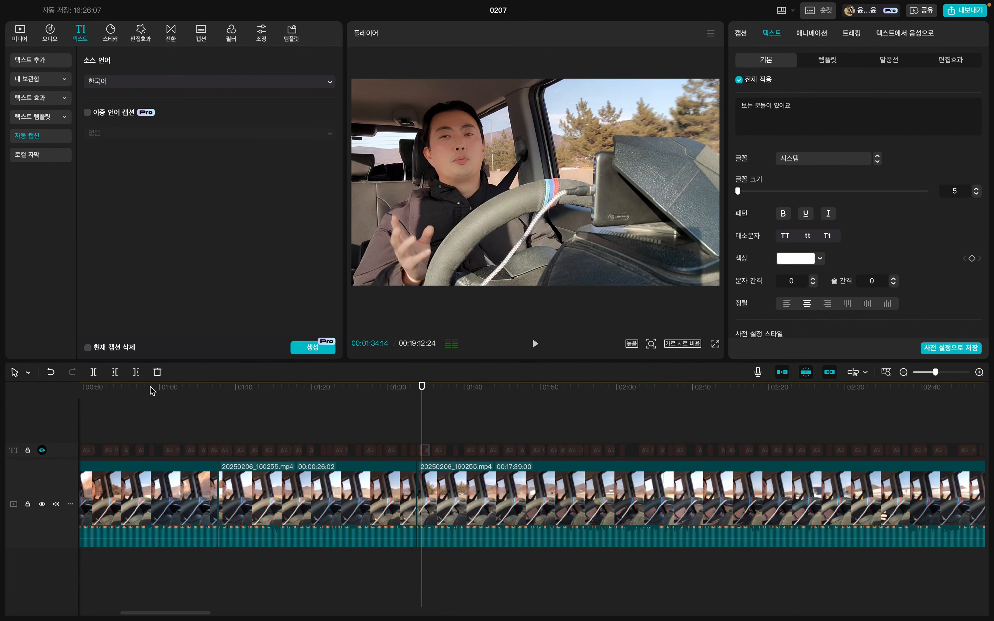
Unhide the caption track and review the export options down to the caption section without exporting.
{"action": "left_click", "coordinate": [41, 450]}
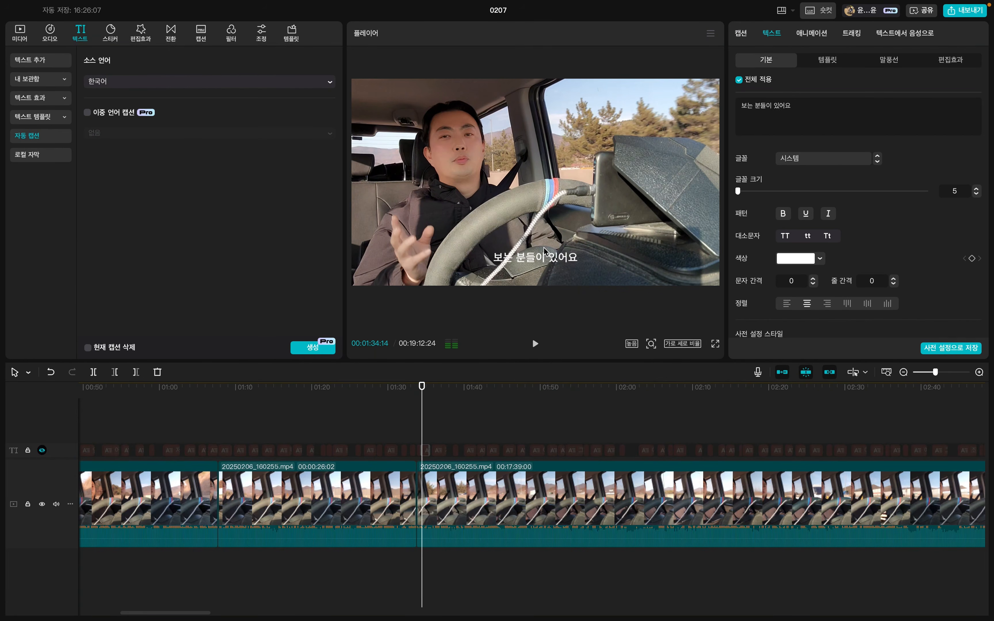
{"action": "left_click", "coordinate": [955, 12]}
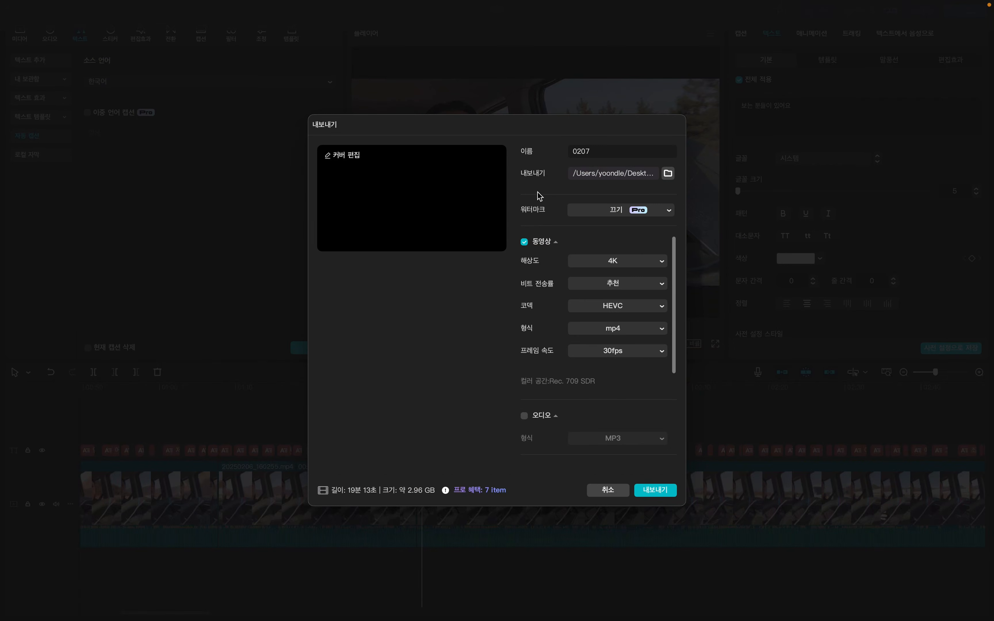
{"action": "scroll", "coordinate": [560, 336], "scroll_direction": "down", "scroll_amount": 5}
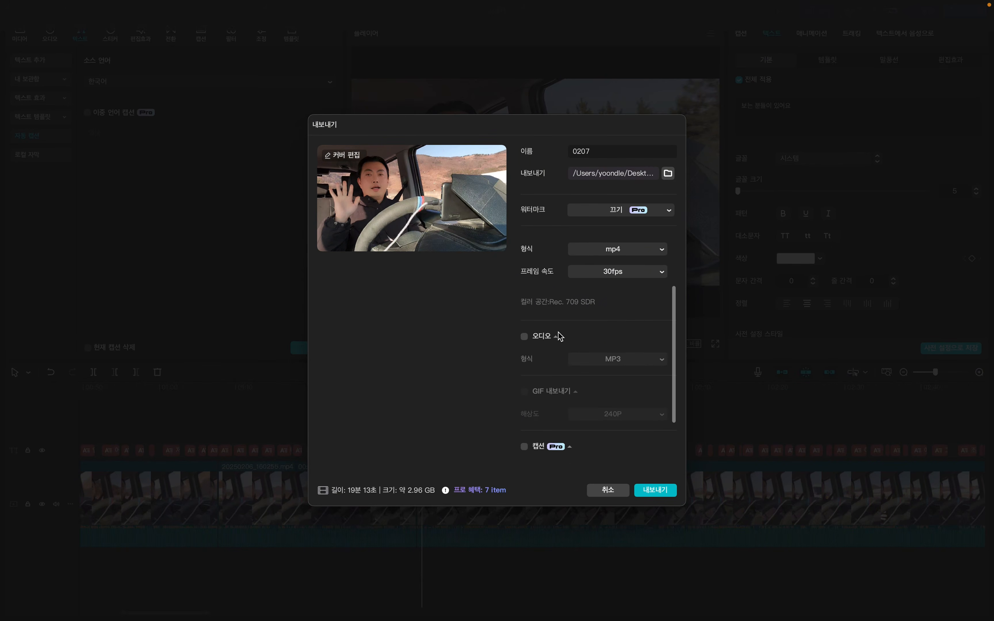
{"action": "left_click", "coordinate": [604, 489]}
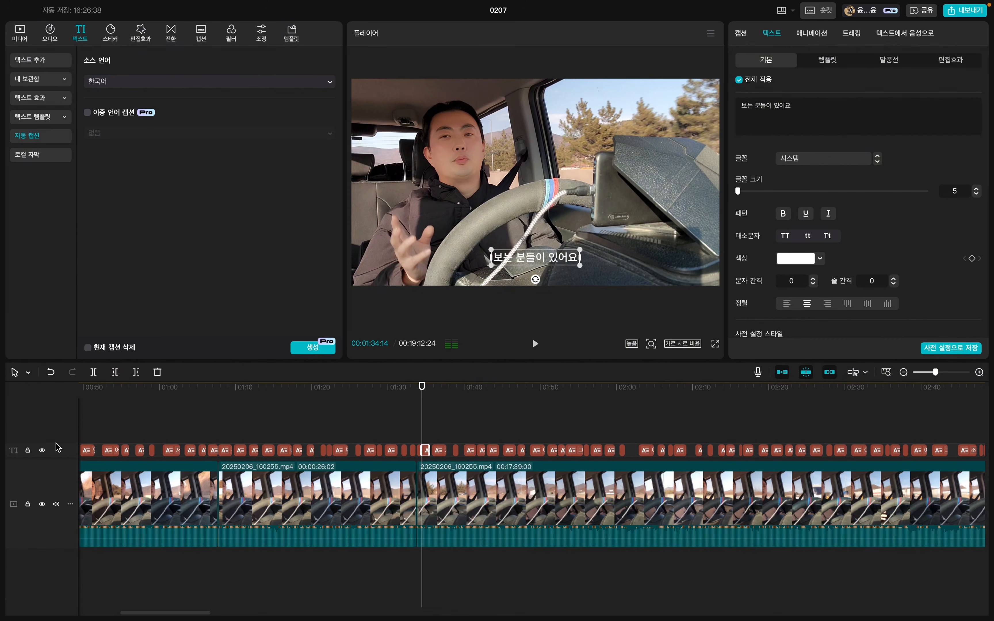
Hide the caption track again and check the caption option in the export settings, leaving without exporting.
{"action": "left_click", "coordinate": [42, 451]}
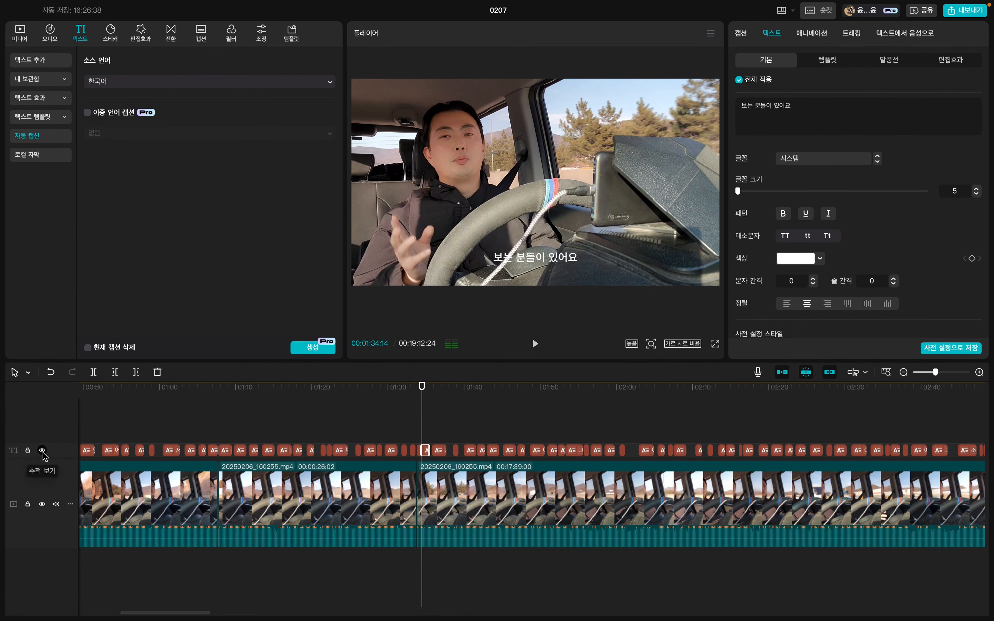
{"action": "left_click", "coordinate": [965, 14]}
{"action": "scroll", "coordinate": [629, 282], "scroll_direction": "down", "scroll_amount": 5}
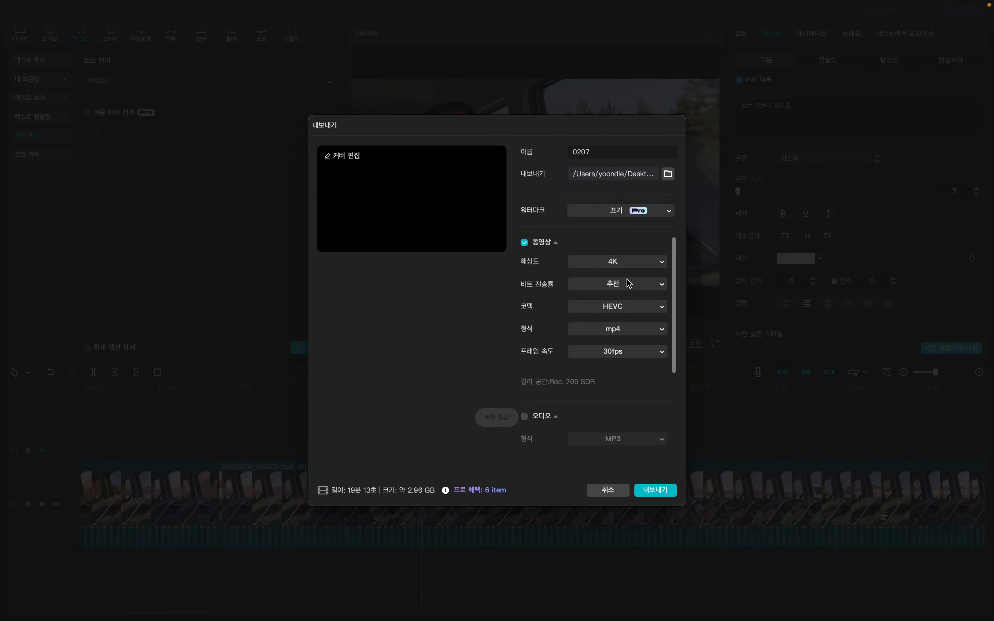
{"action": "scroll", "coordinate": [654, 278], "scroll_direction": "down", "scroll_amount": 2}
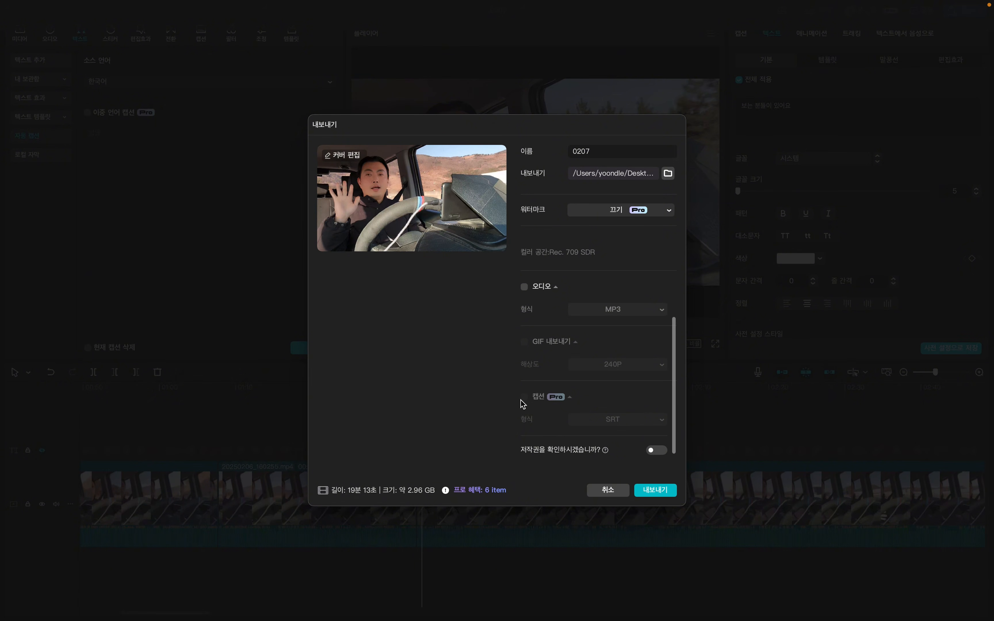
{"action": "left_click", "coordinate": [607, 490]}
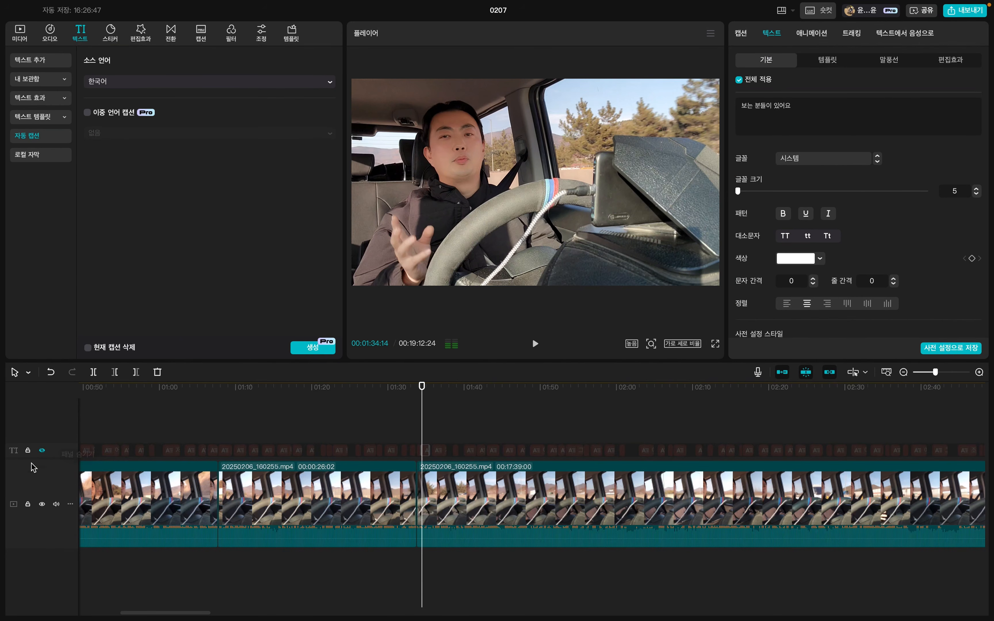
Unhide the caption track and export only the captions of 0207 in SRT format, with video export turned off.
{"action": "left_click", "coordinate": [41, 450]}
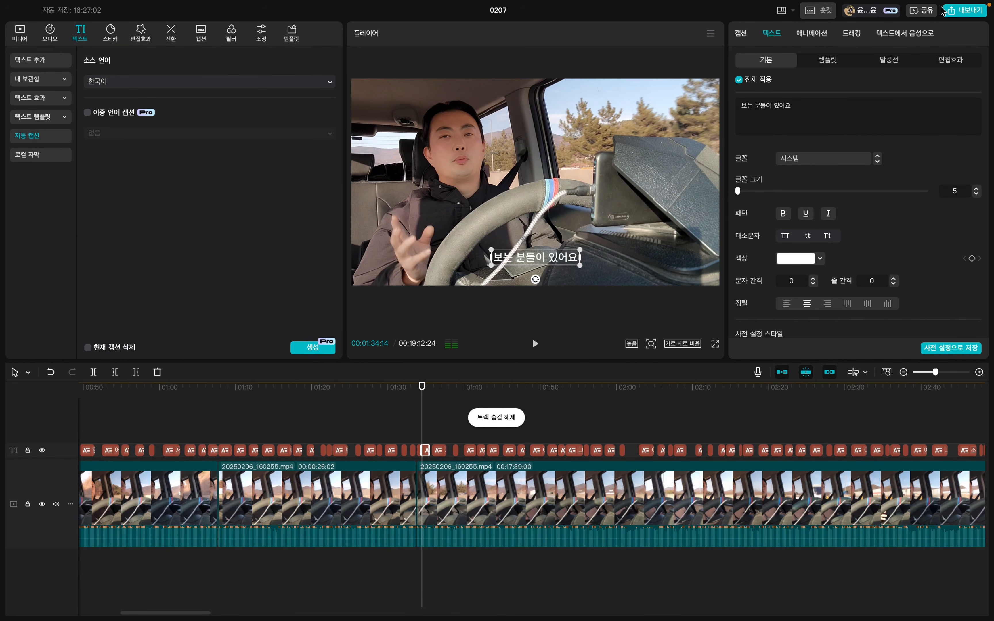
{"action": "left_click", "coordinate": [955, 11]}
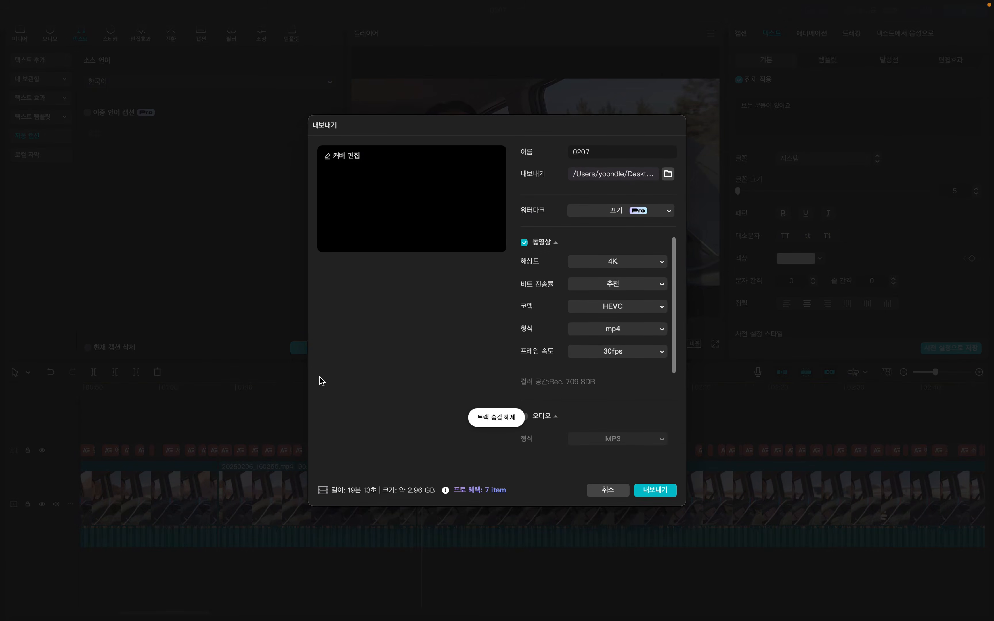
{"action": "scroll", "coordinate": [577, 392], "scroll_direction": "down", "scroll_amount": 5}
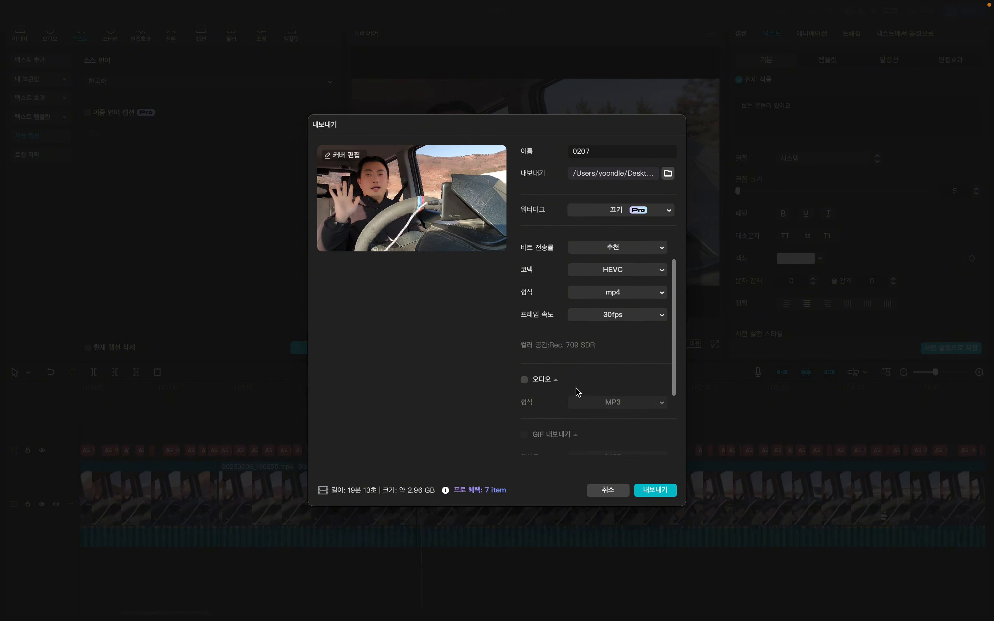
{"action": "left_click", "coordinate": [525, 397]}
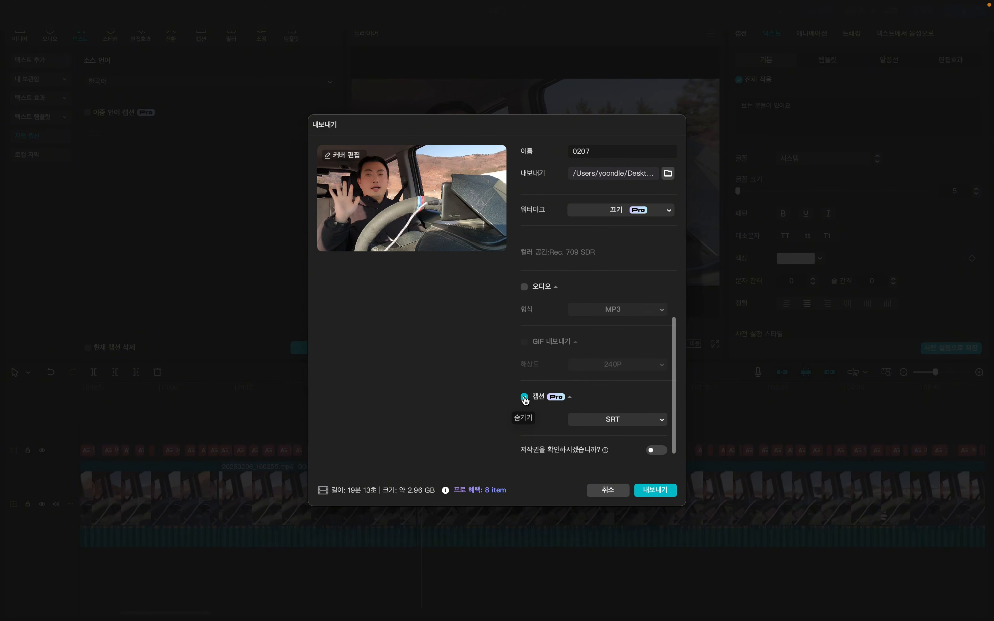
{"action": "left_click", "coordinate": [639, 425]}
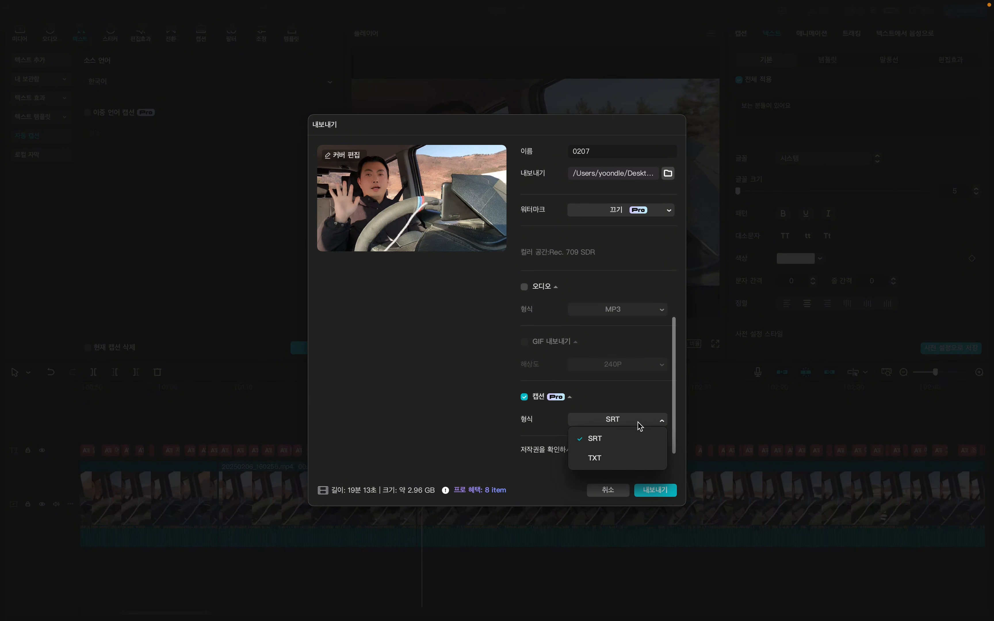
{"action": "left_click", "coordinate": [600, 442]}
{"action": "scroll", "coordinate": [600, 375], "scroll_direction": "up", "scroll_amount": 5}
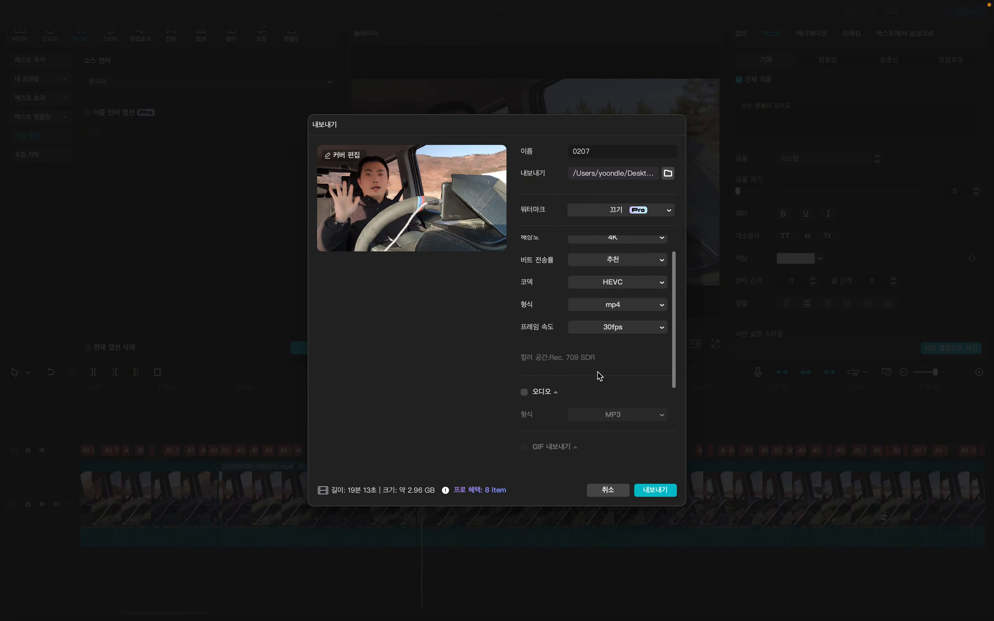
{"action": "left_click", "coordinate": [525, 242]}
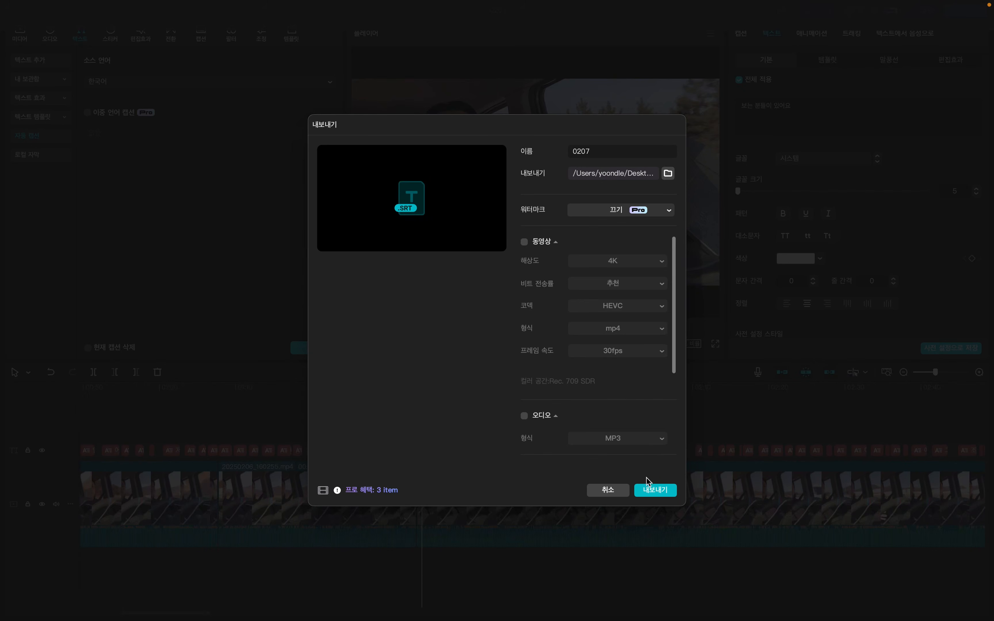
{"action": "left_click", "coordinate": [650, 493]}
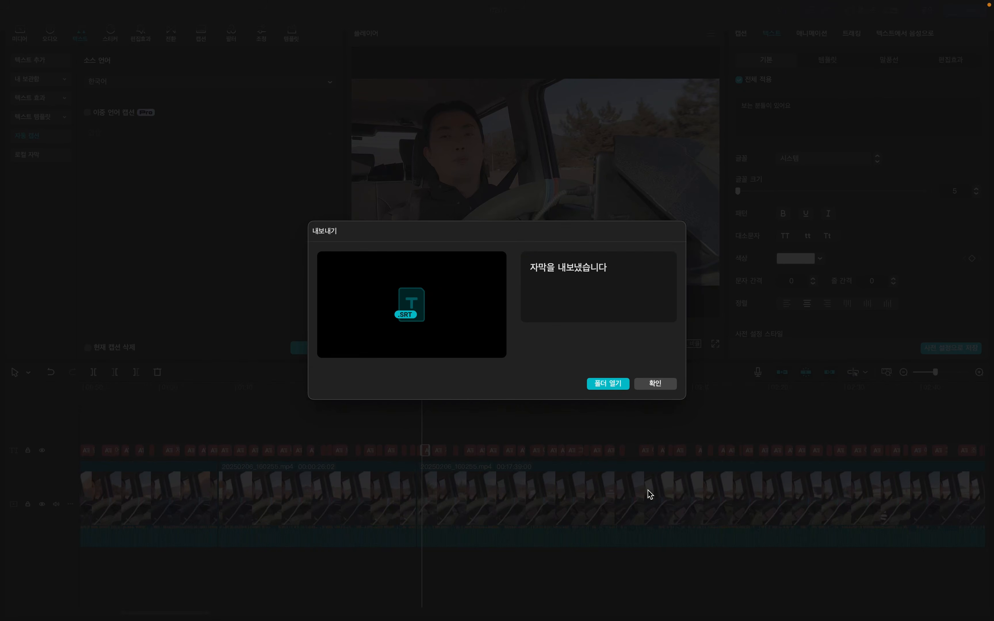
Check the exported file 0207.srt in its folder, return to CapCut and close the export confirmation.
{"action": "left_click", "coordinate": [604, 384]}
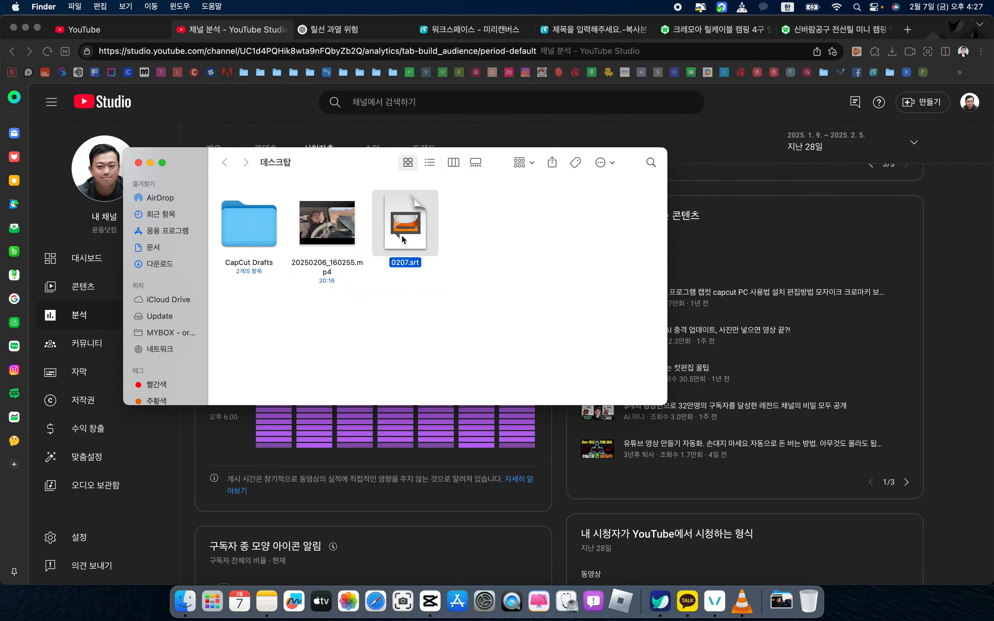
{"action": "left_click", "coordinate": [459, 272]}
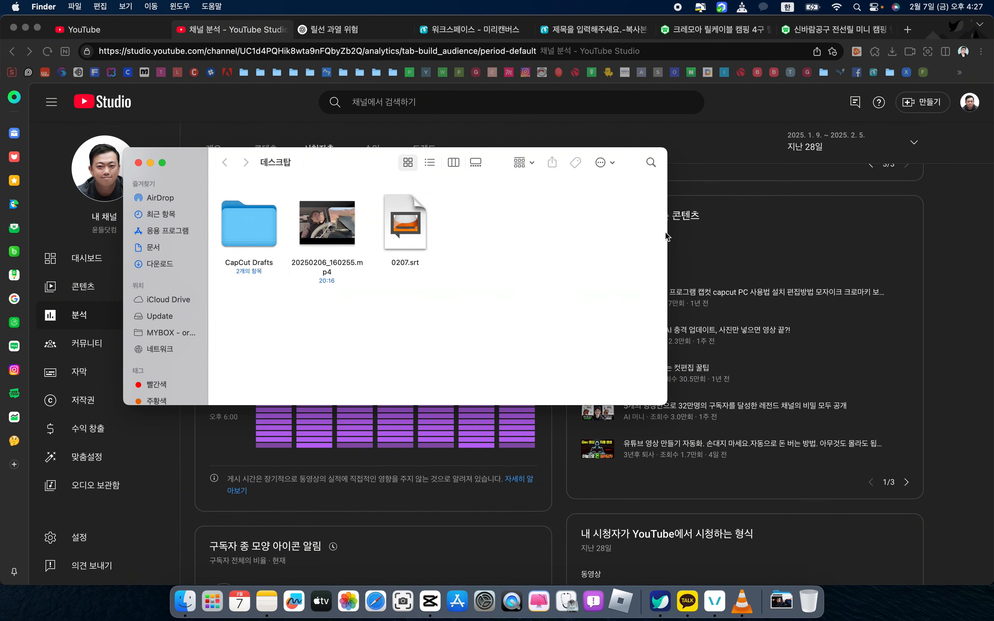
{"action": "left_click", "coordinate": [429, 601]}
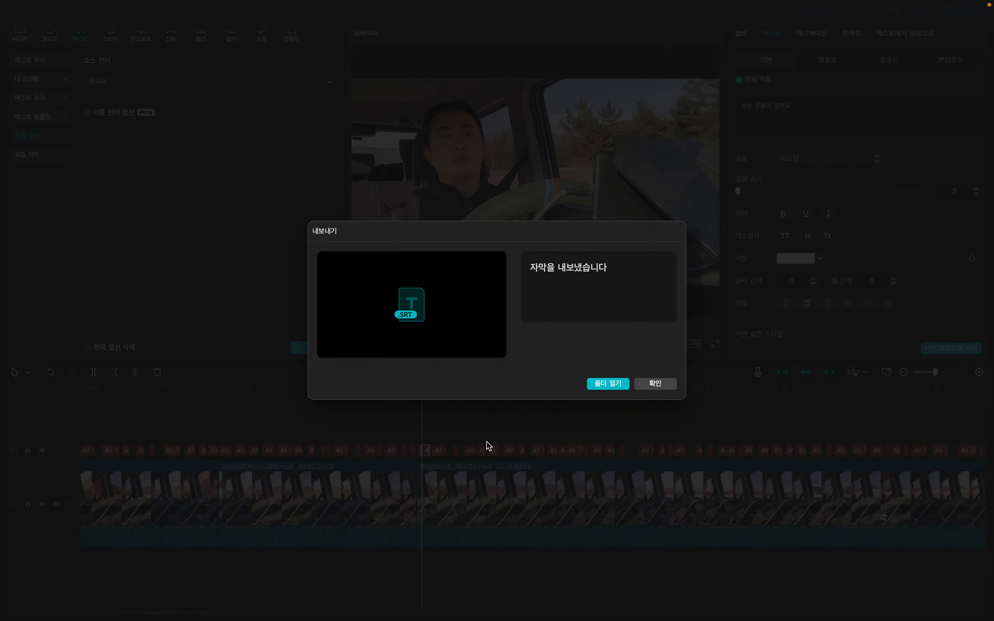
{"action": "left_click", "coordinate": [664, 386]}
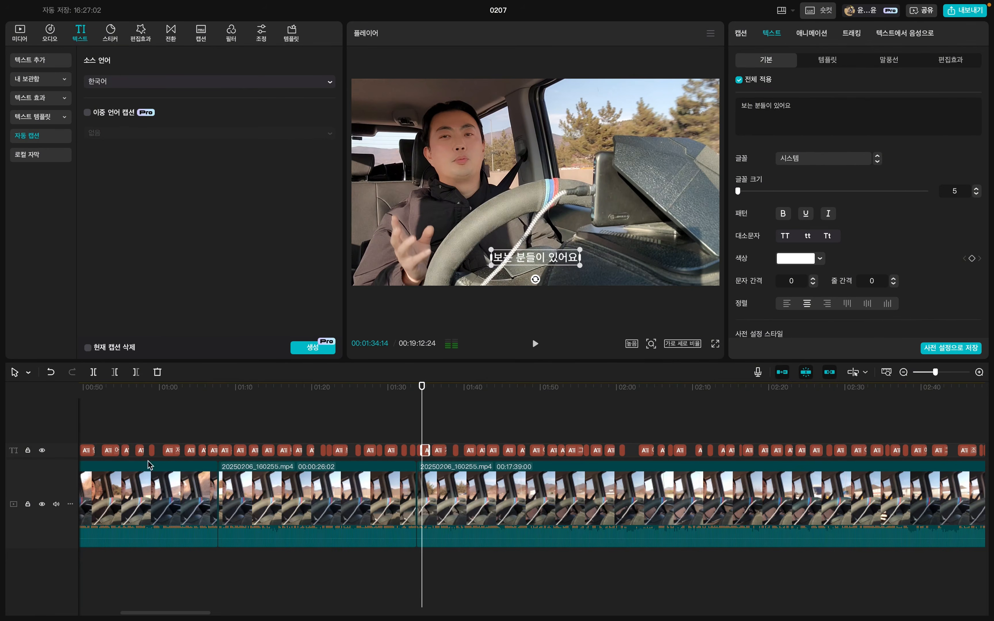
Hide the caption track and turn on video export in the export settings, leaving without exporting.
{"action": "left_click", "coordinate": [42, 451]}
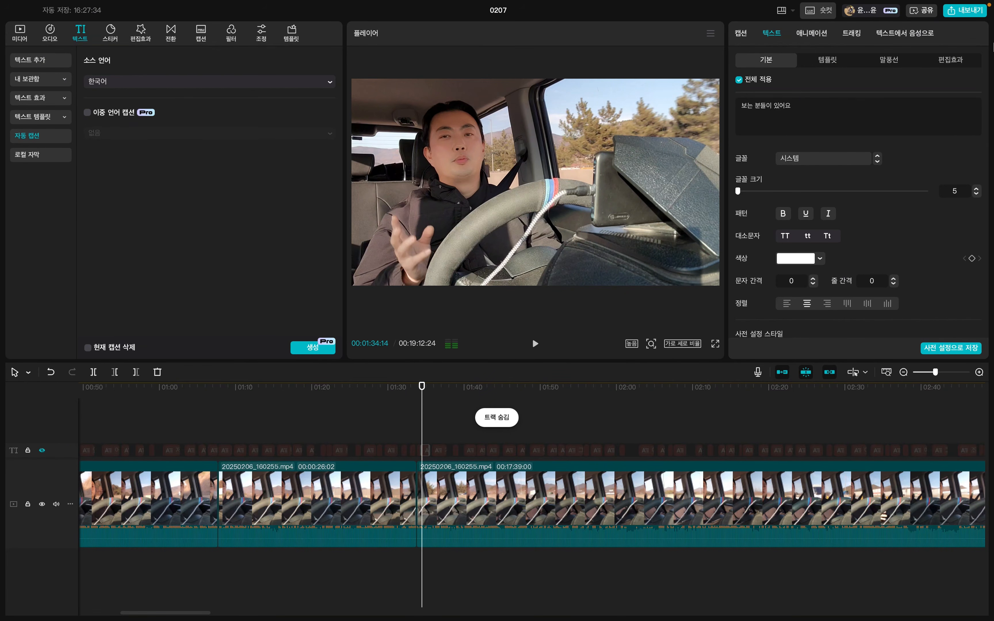
{"action": "left_click", "coordinate": [971, 12]}
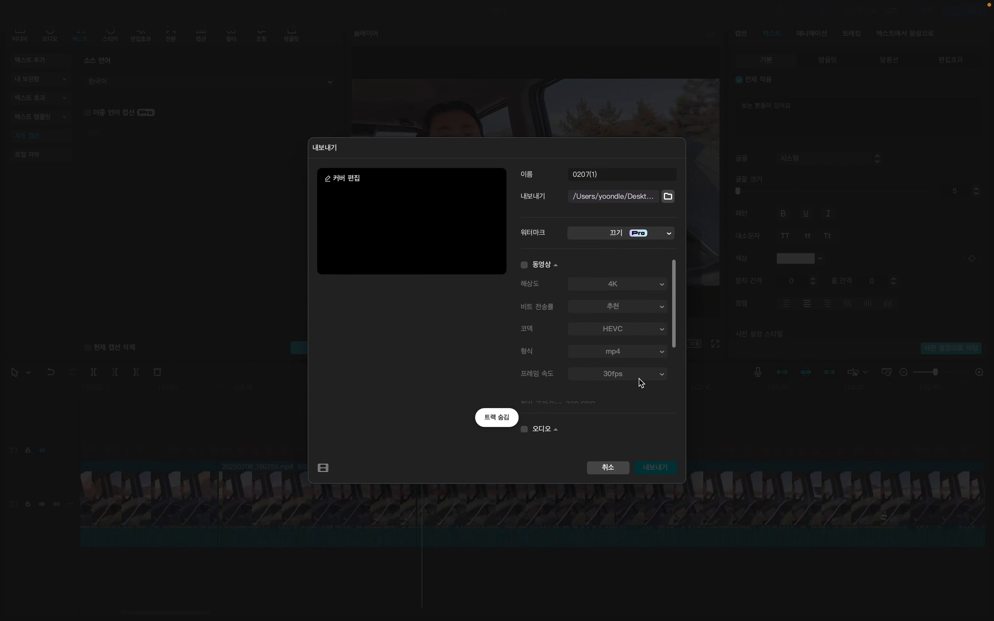
{"action": "scroll", "coordinate": [545, 395], "scroll_direction": "down", "scroll_amount": 3}
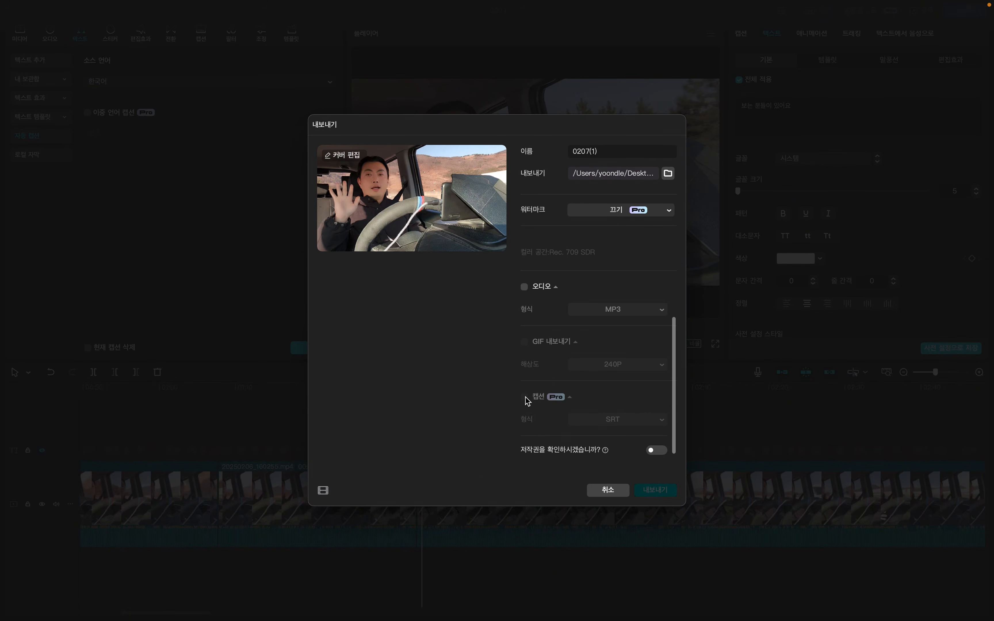
{"action": "scroll", "coordinate": [529, 325], "scroll_direction": "up", "scroll_amount": 3}
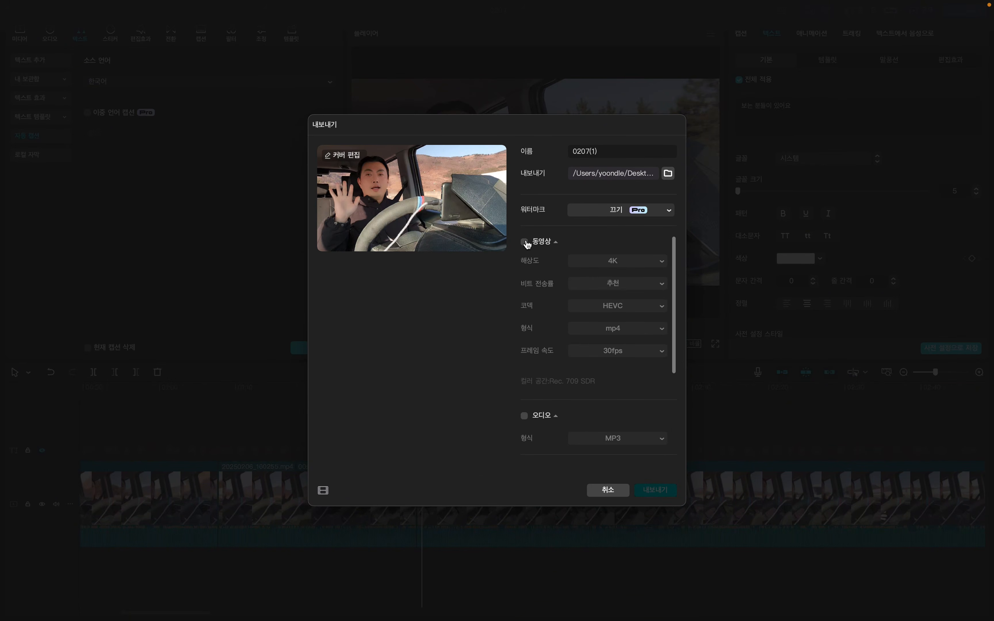
{"action": "left_click", "coordinate": [526, 242]}
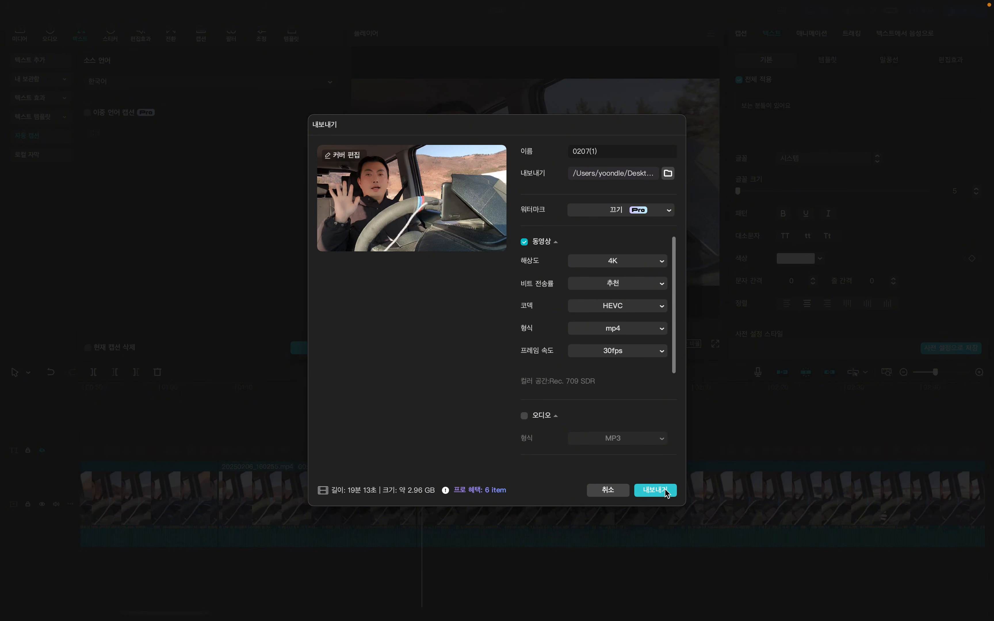
{"action": "left_click", "coordinate": [619, 491]}
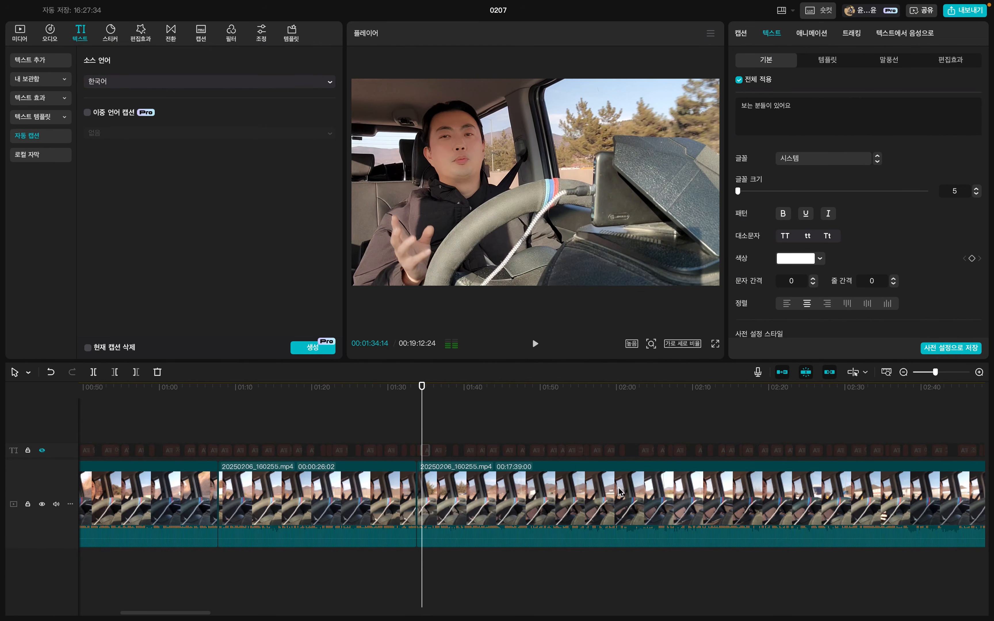
Unhide the caption track and move the playhead back toward the beginning of the timeline.
{"action": "left_click", "coordinate": [42, 451]}
{"action": "key", "text": "Left"}
{"action": "key", "text": "Left"}
{"action": "key", "text": "Left"}
{"action": "key", "text": "Left"}
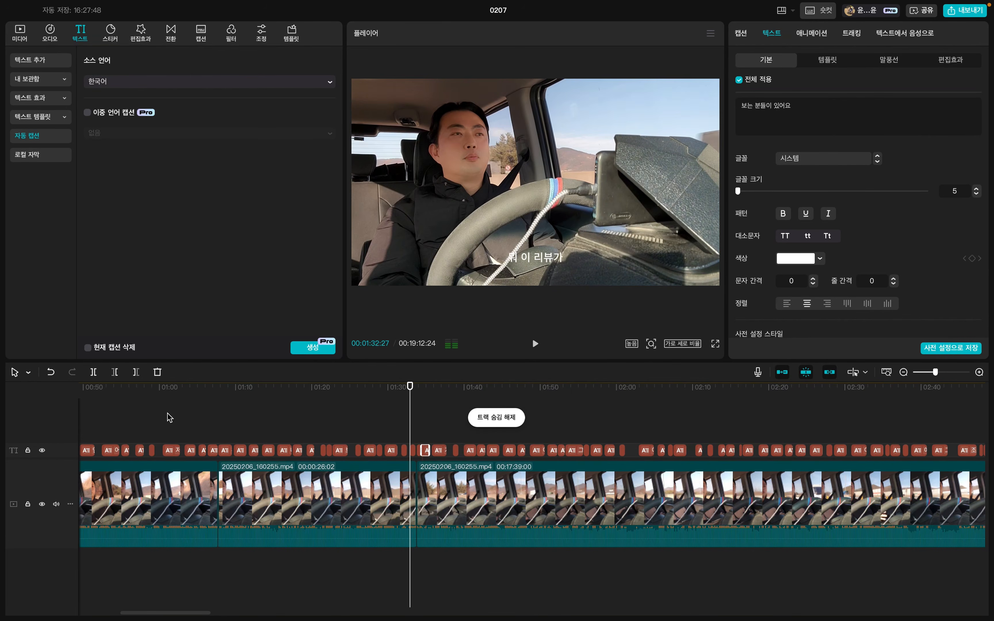
{"action": "key", "text": "Home"}
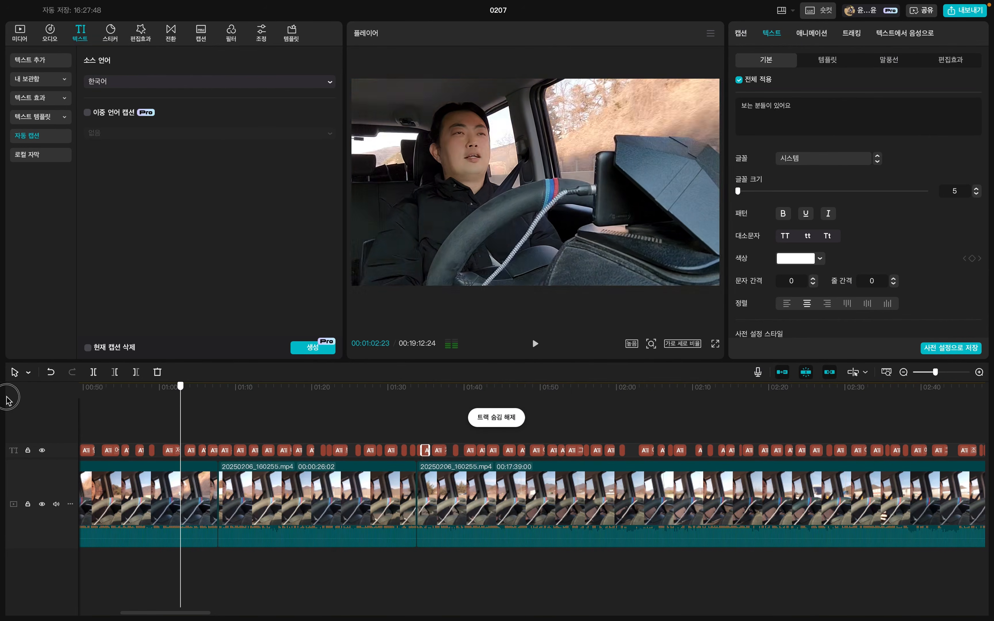